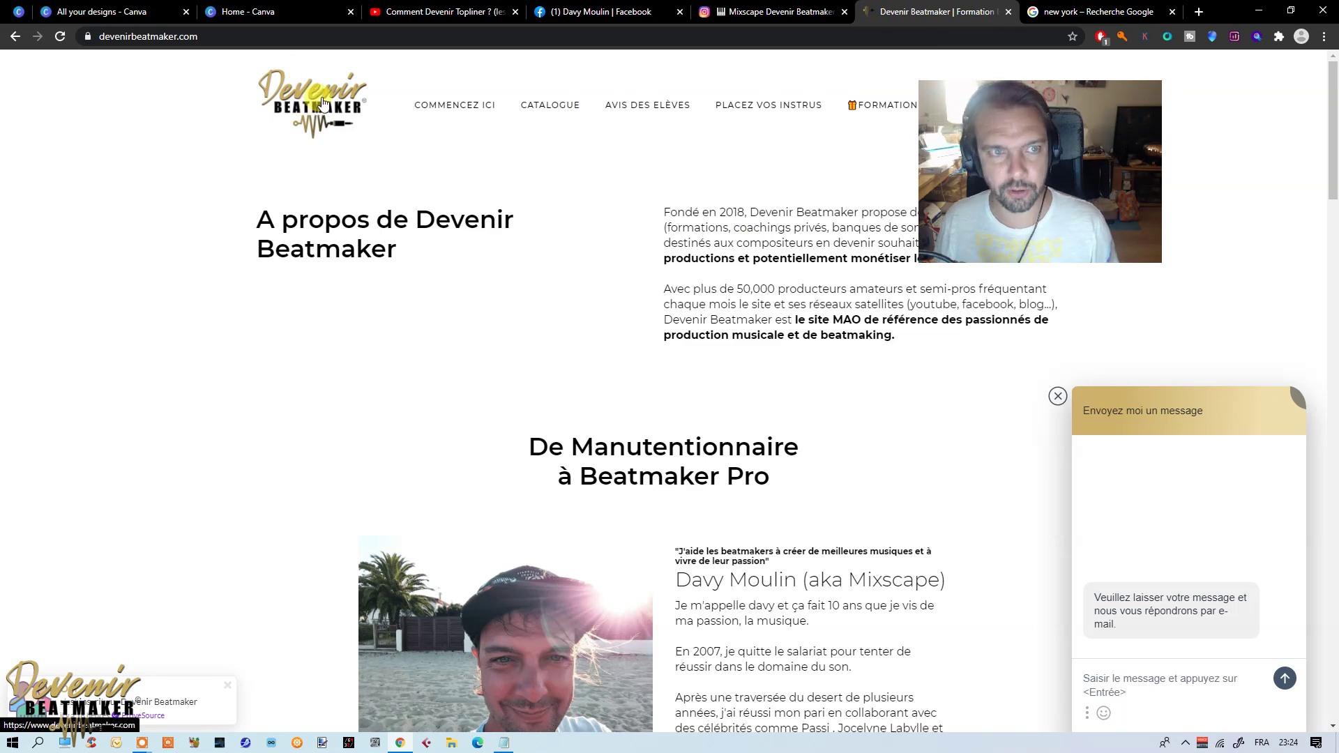
Step: Switch to the Devenir Beatmaker Instagram profile tab
click(759, 5)
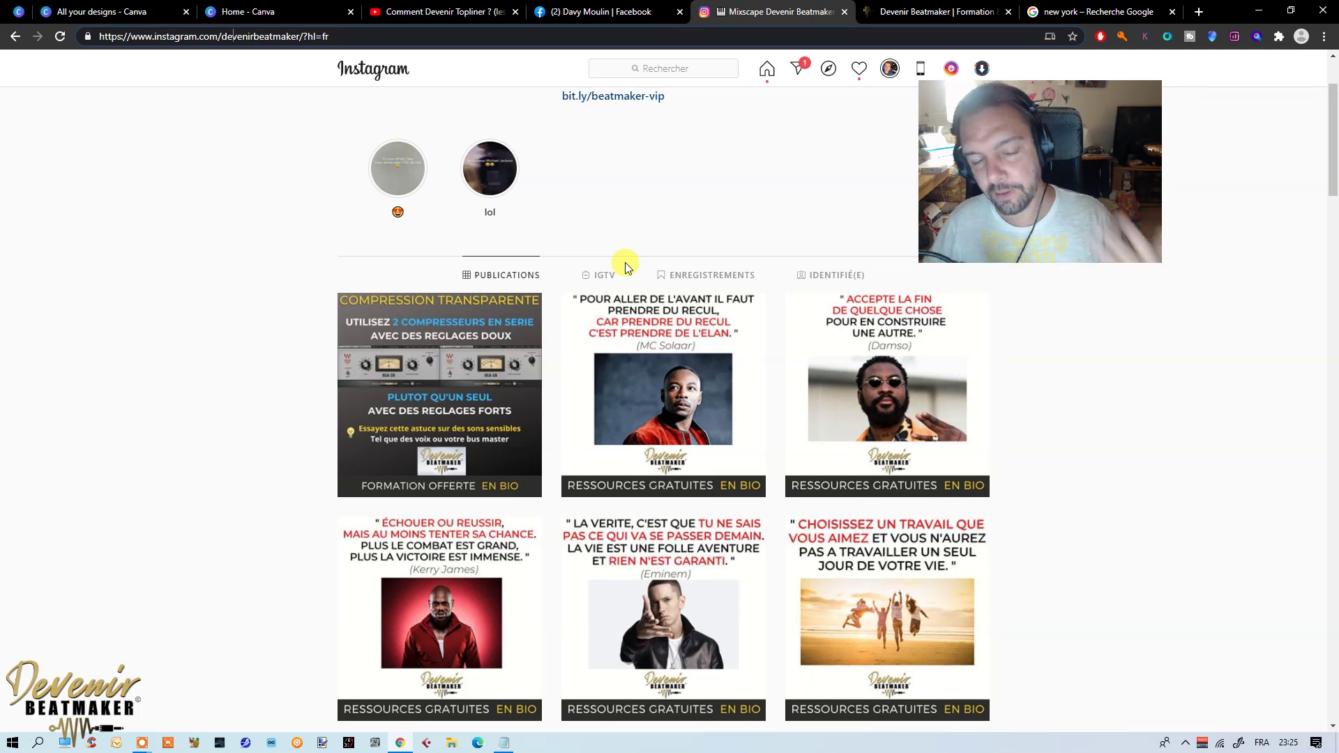
Step: Pass through the Facebook page to the YouTube 'Comment Devenir Topliner' video
click(591, 12)
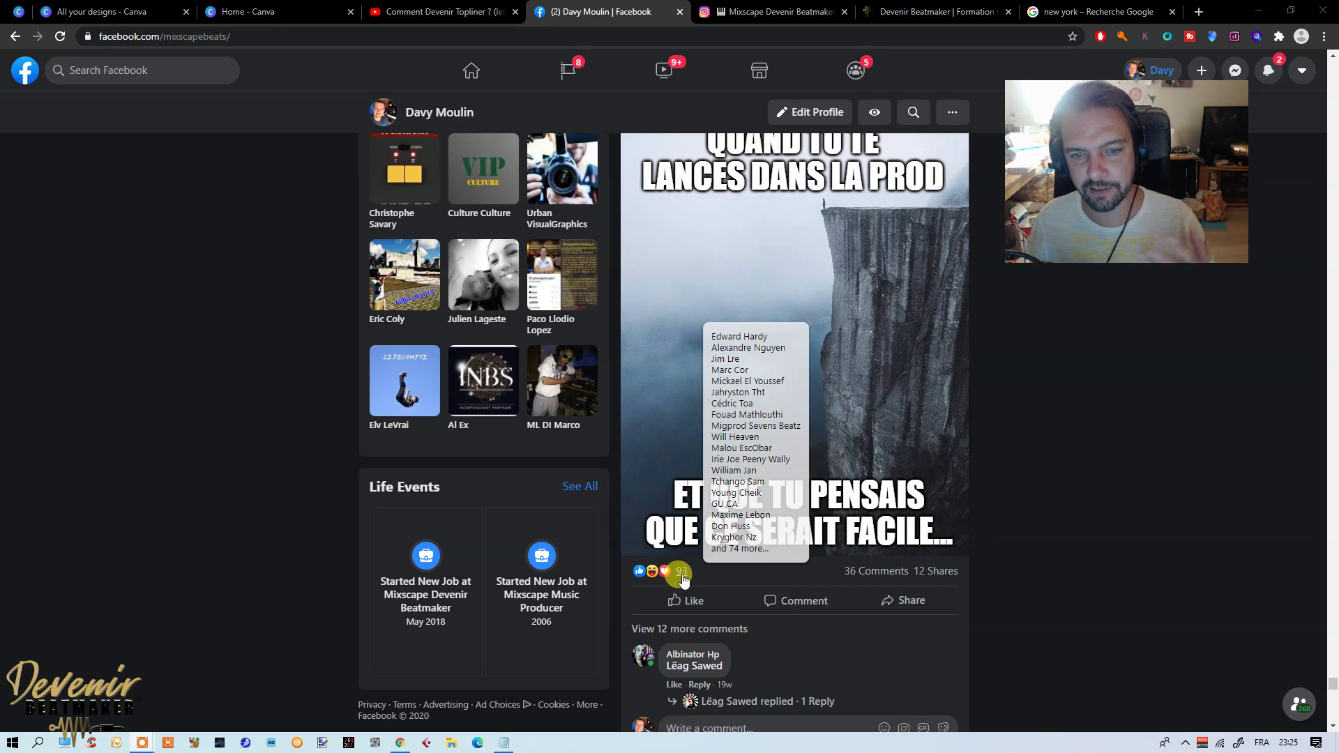
click(408, 12)
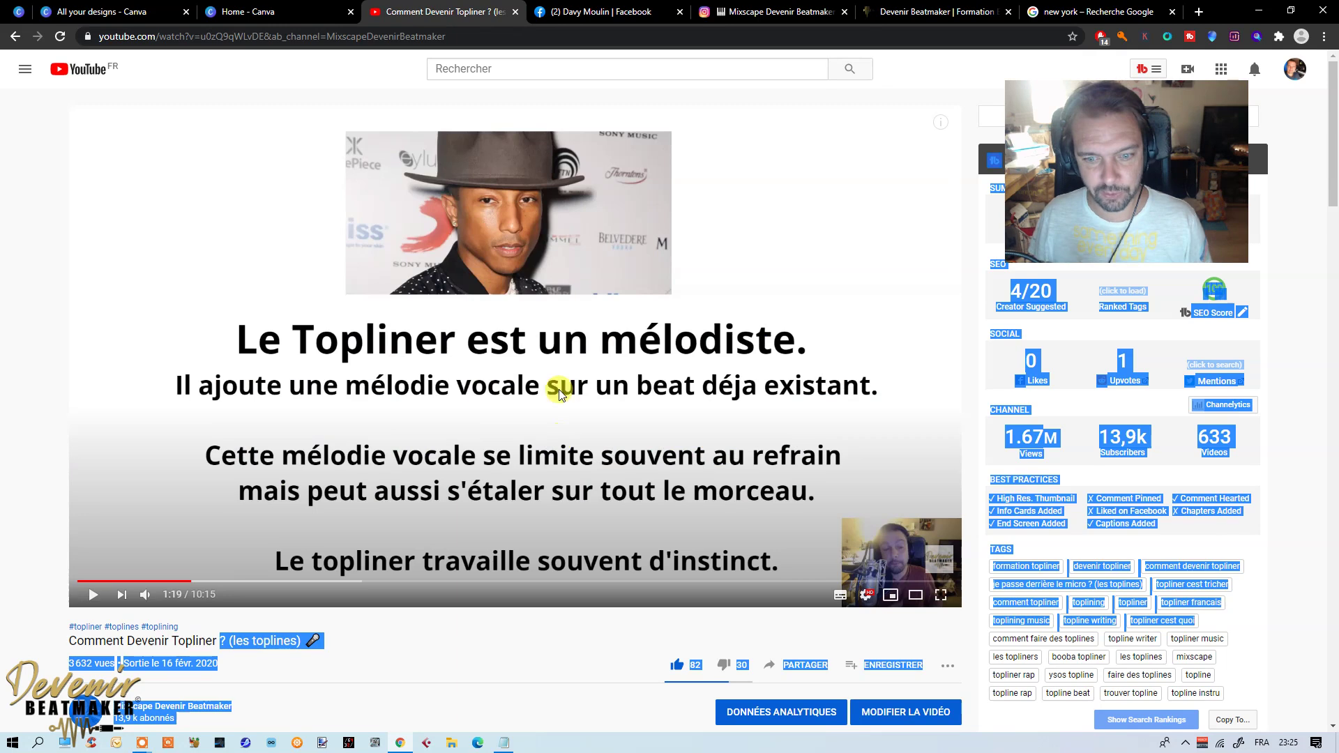
Step: Highlight the video title 'Comment Devenir Topliner', then go to the Canva home page
click(29, 622)
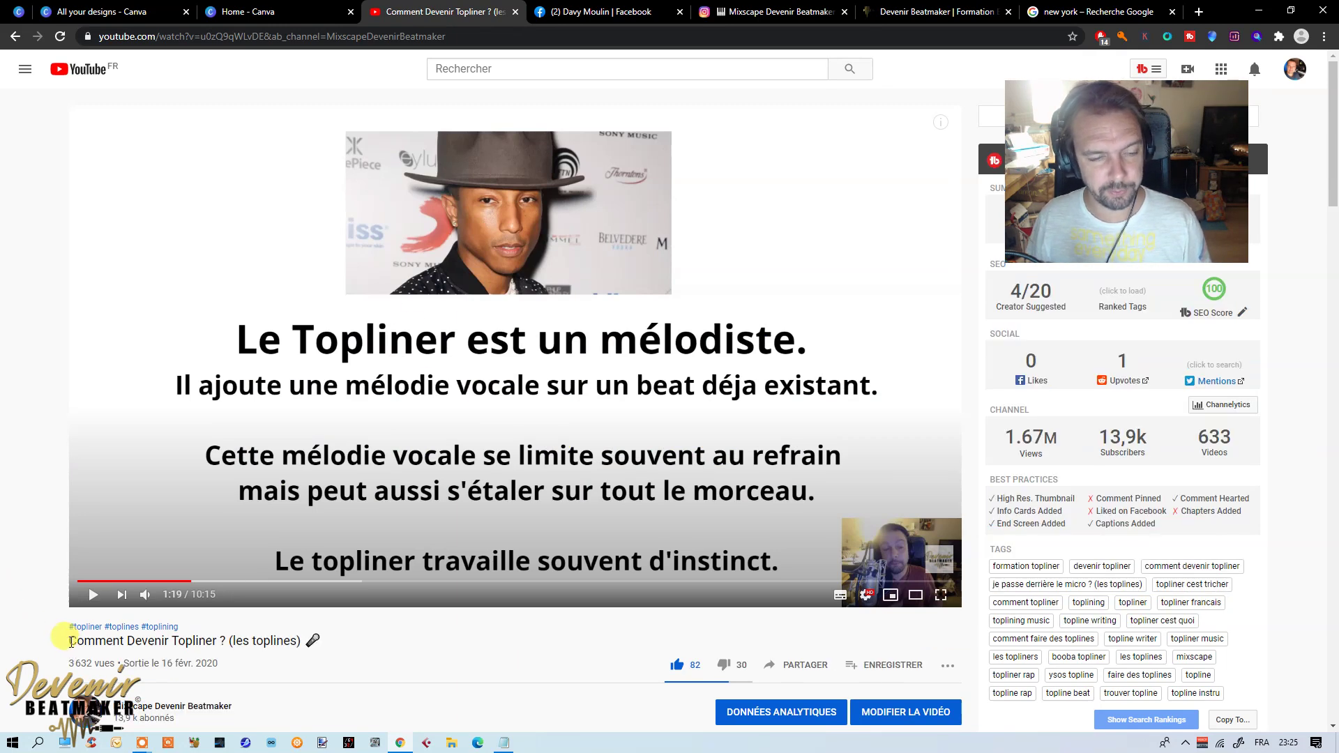
drag(76, 641, 222, 645)
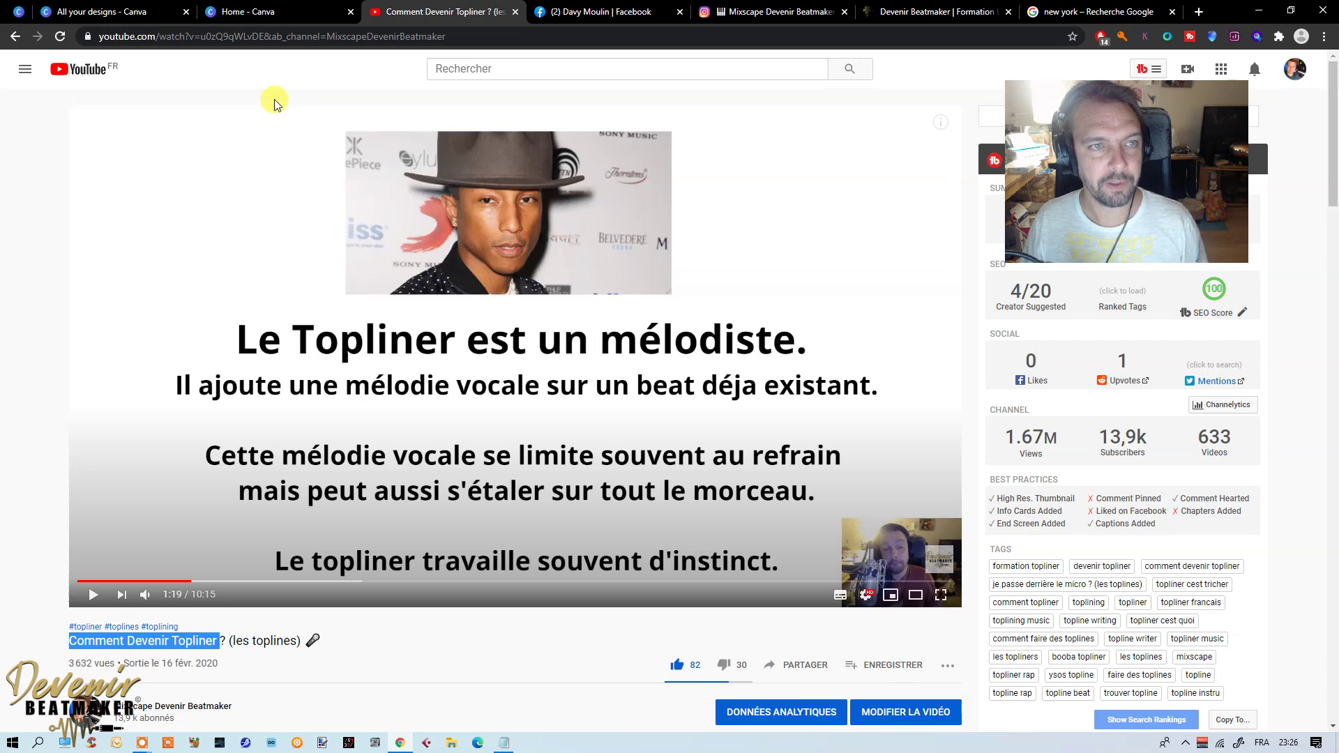
click(257, 21)
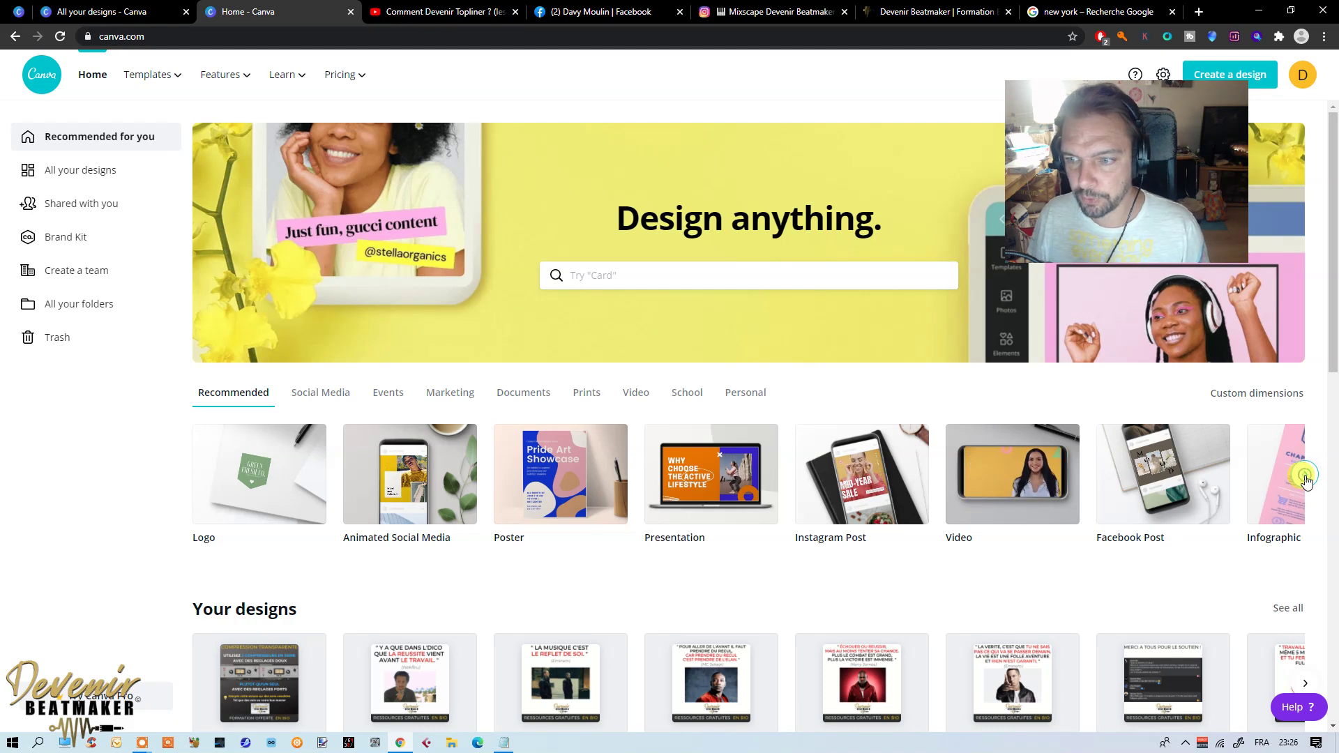
Step: Browse Canva's recommended design types, then go to the All your designs page
click(1301, 477)
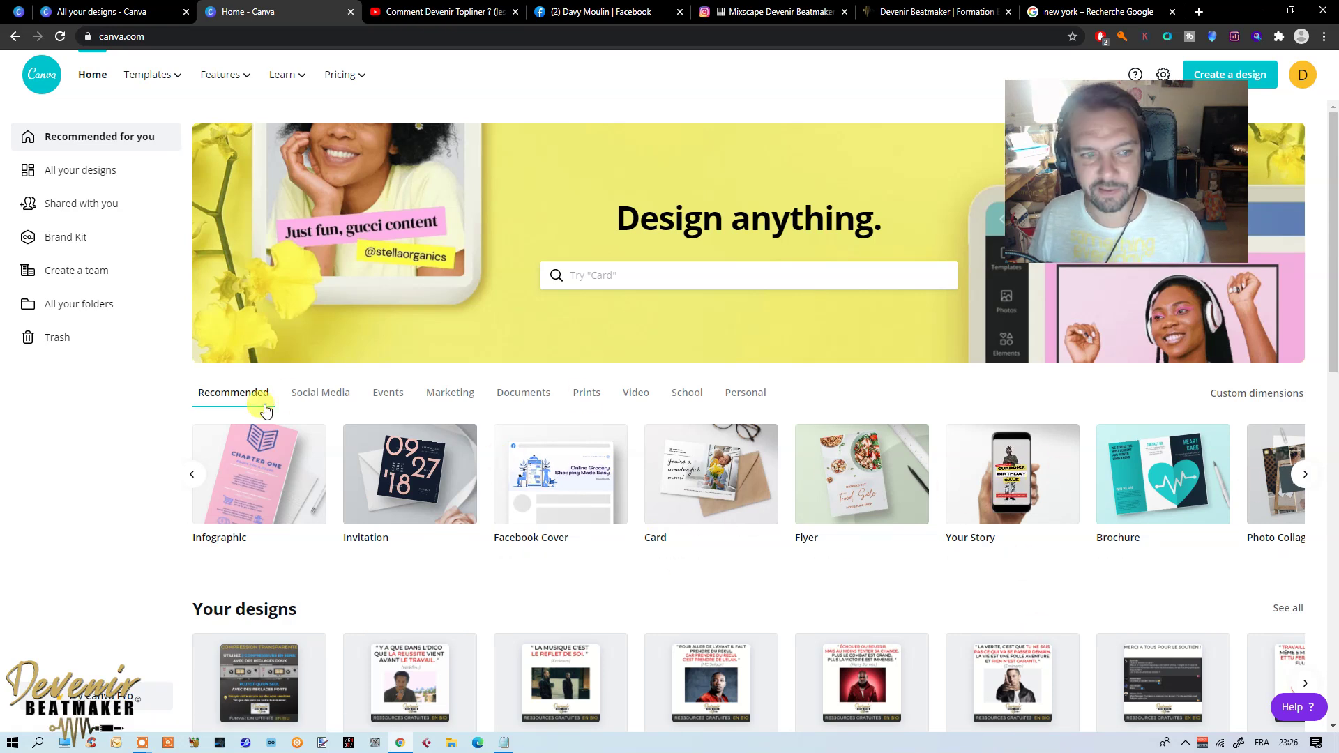
click(191, 478)
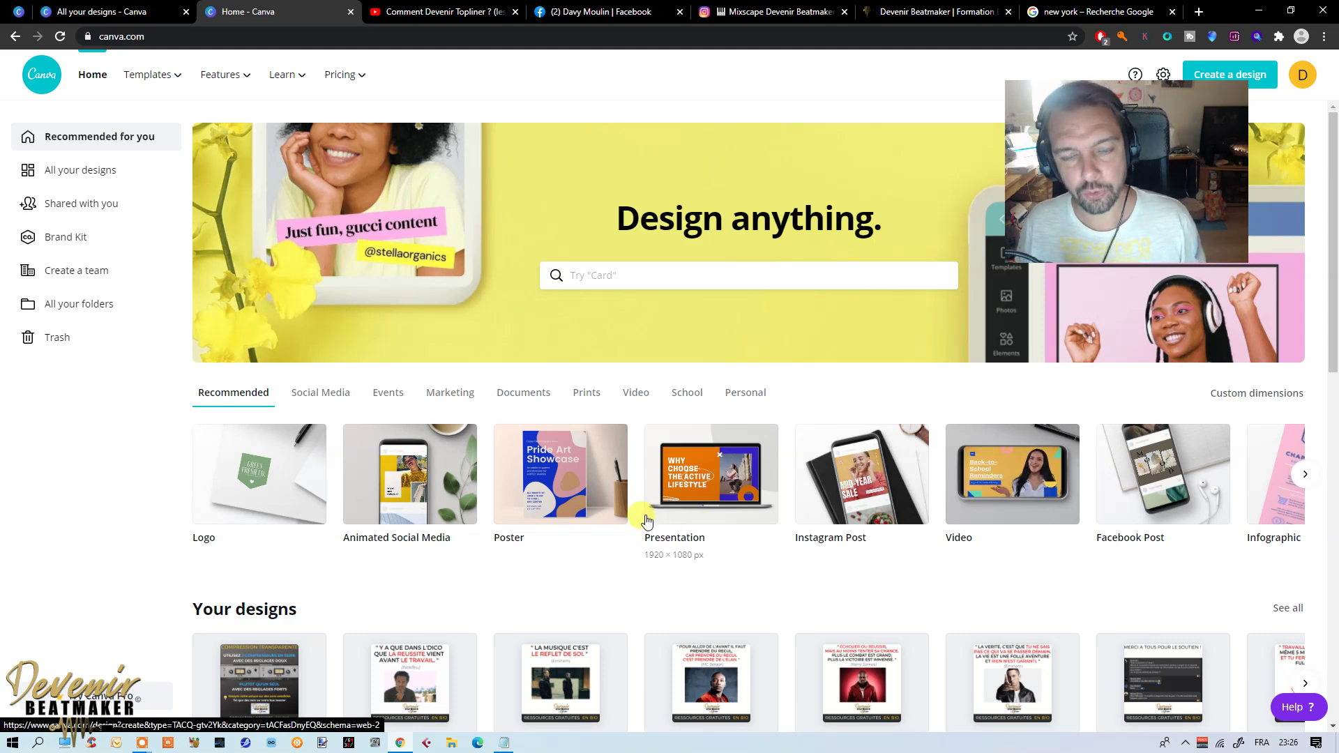
click(614, 275)
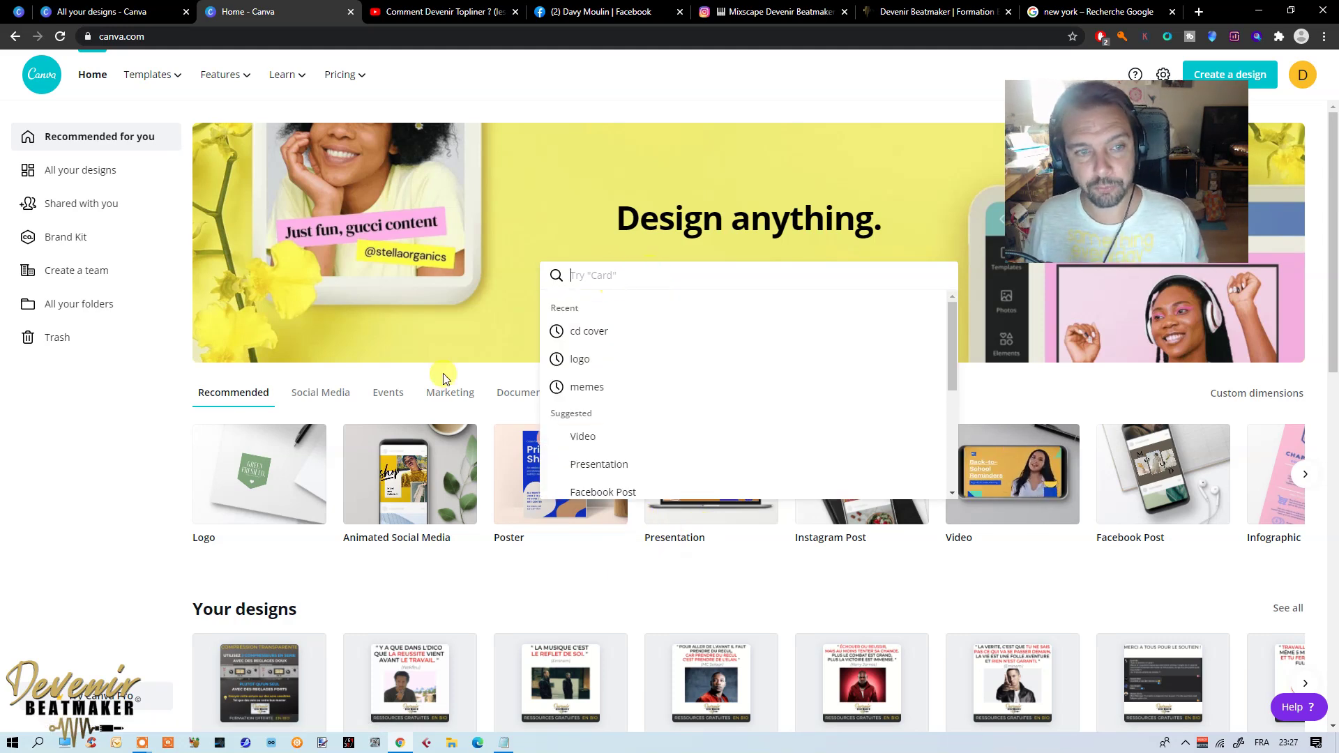
click(156, 408)
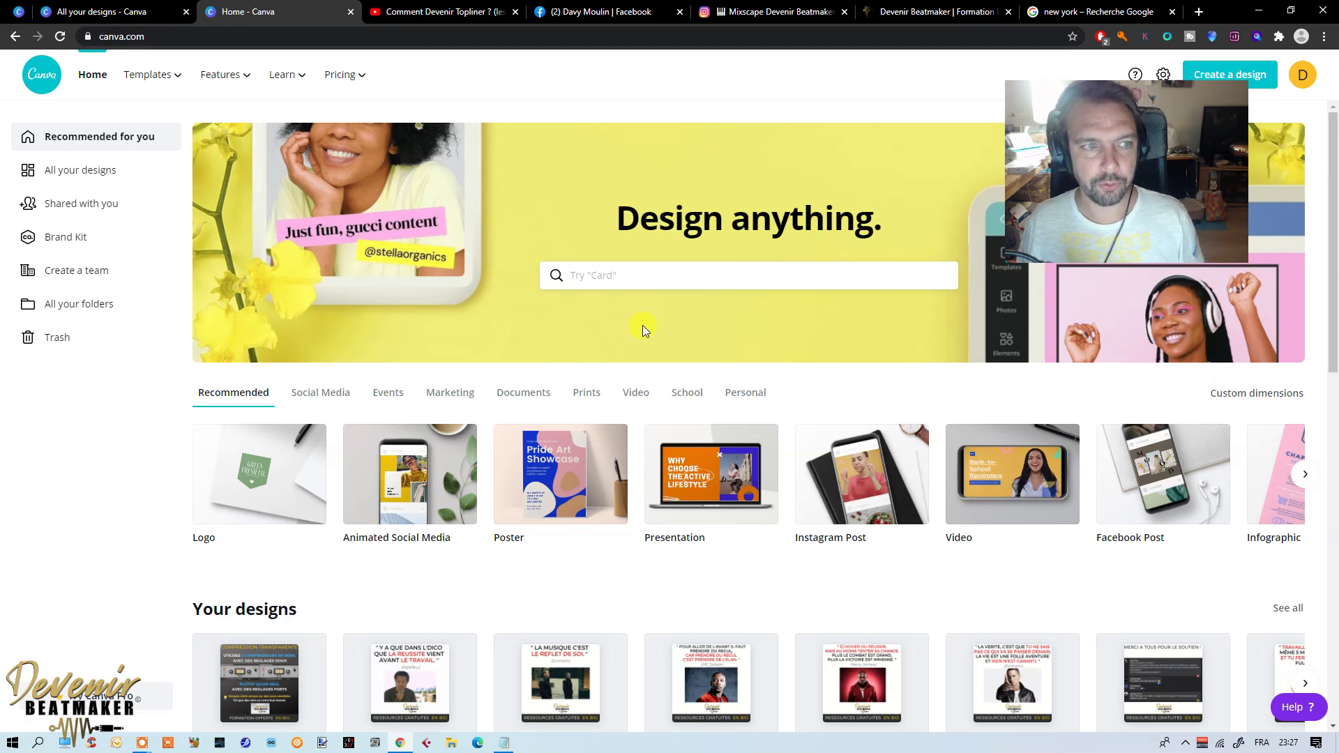
click(102, 12)
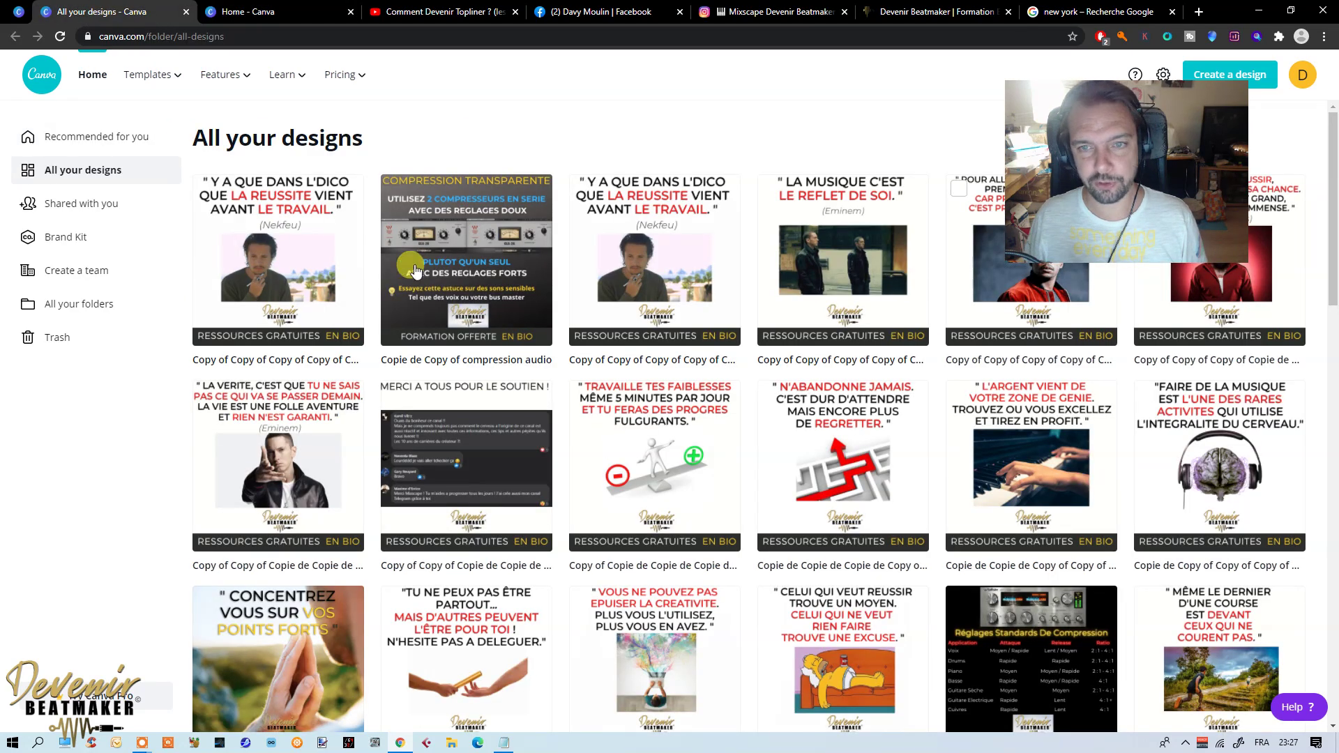
mouse_move(751, 366)
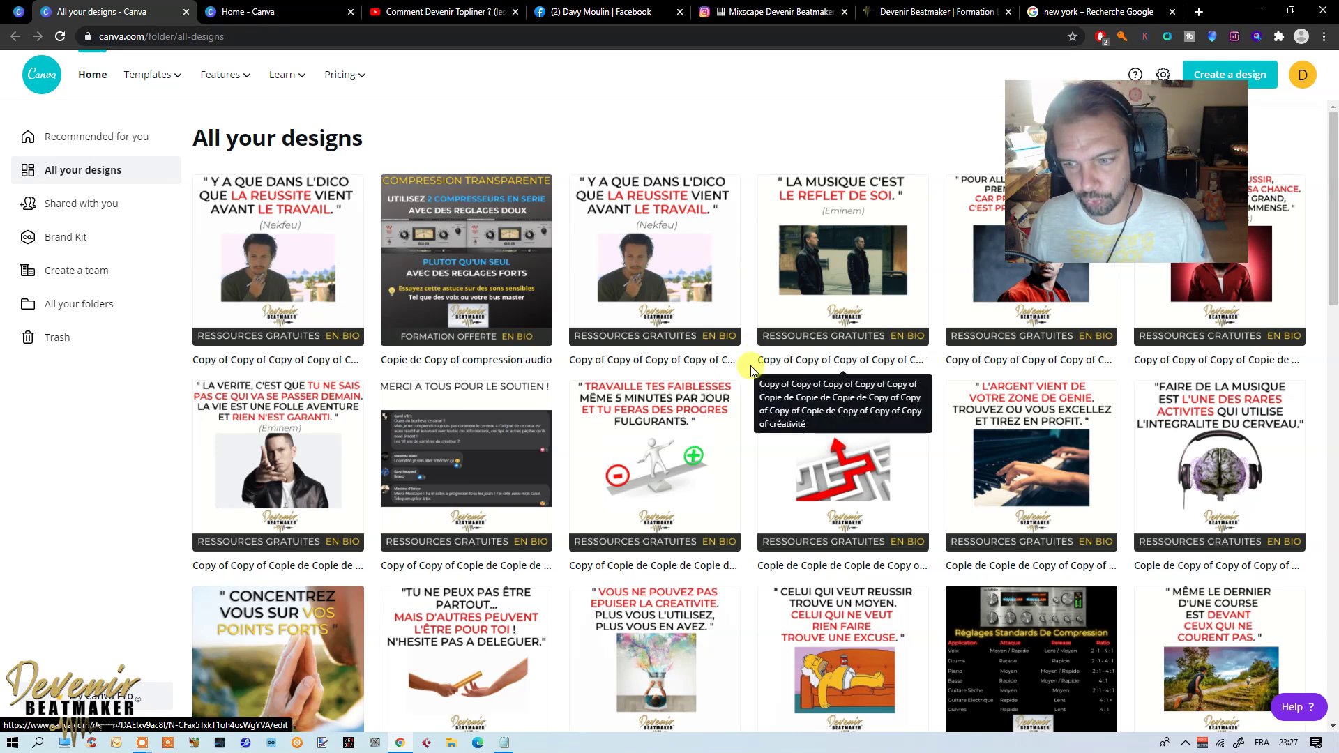
scroll(673, 387, down, 2)
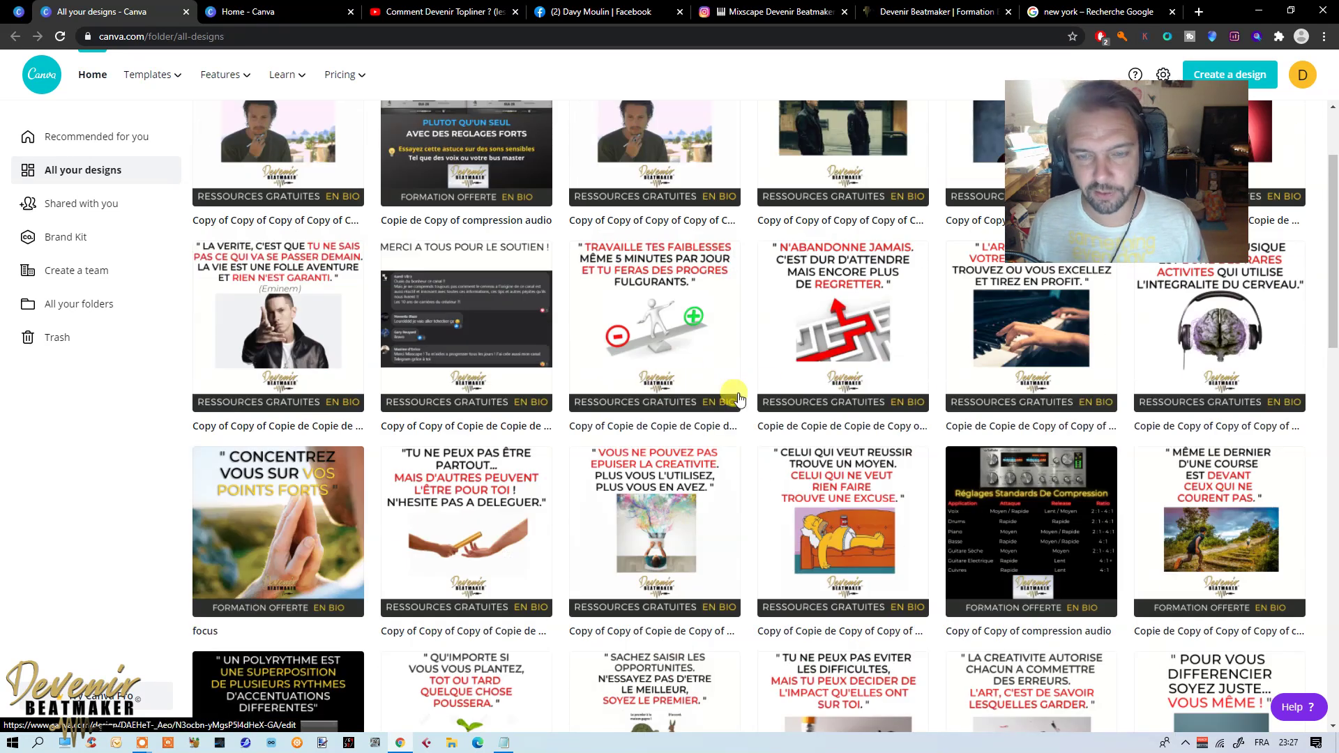
scroll(778, 457, up, 2)
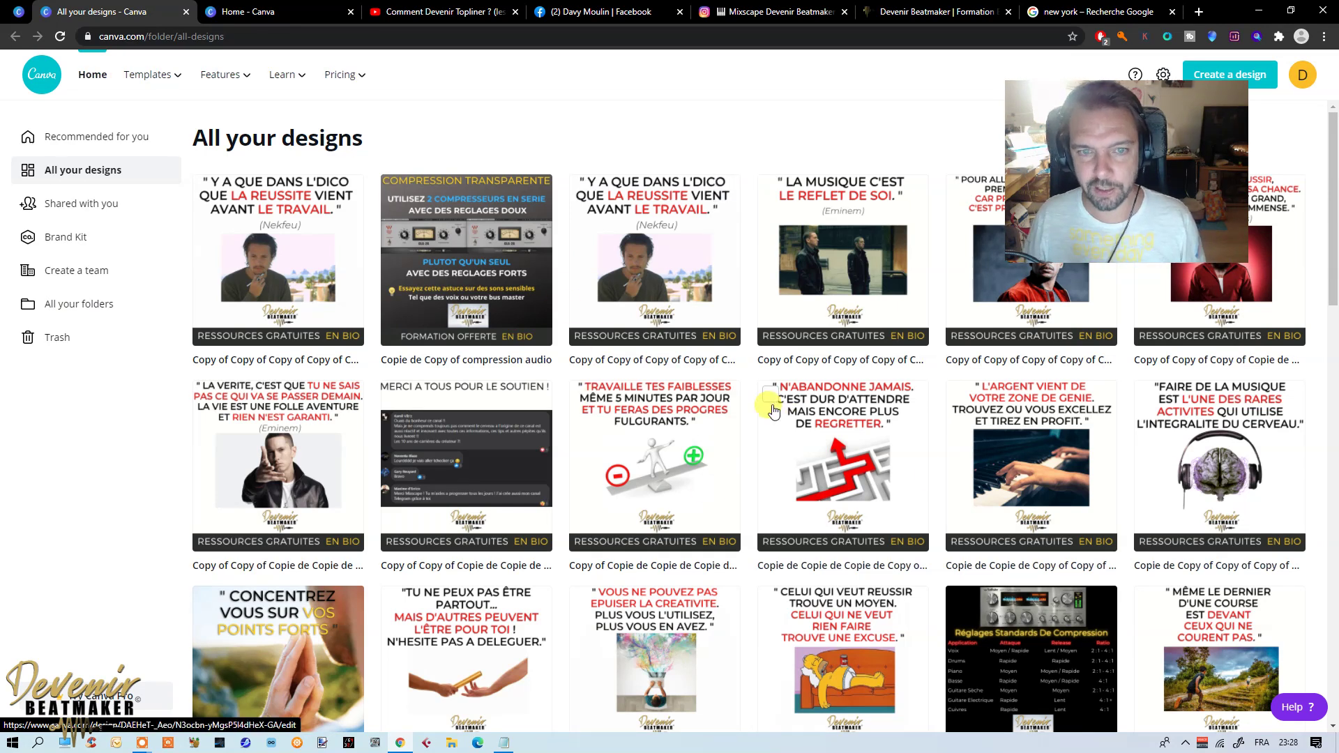
mouse_move(654, 325)
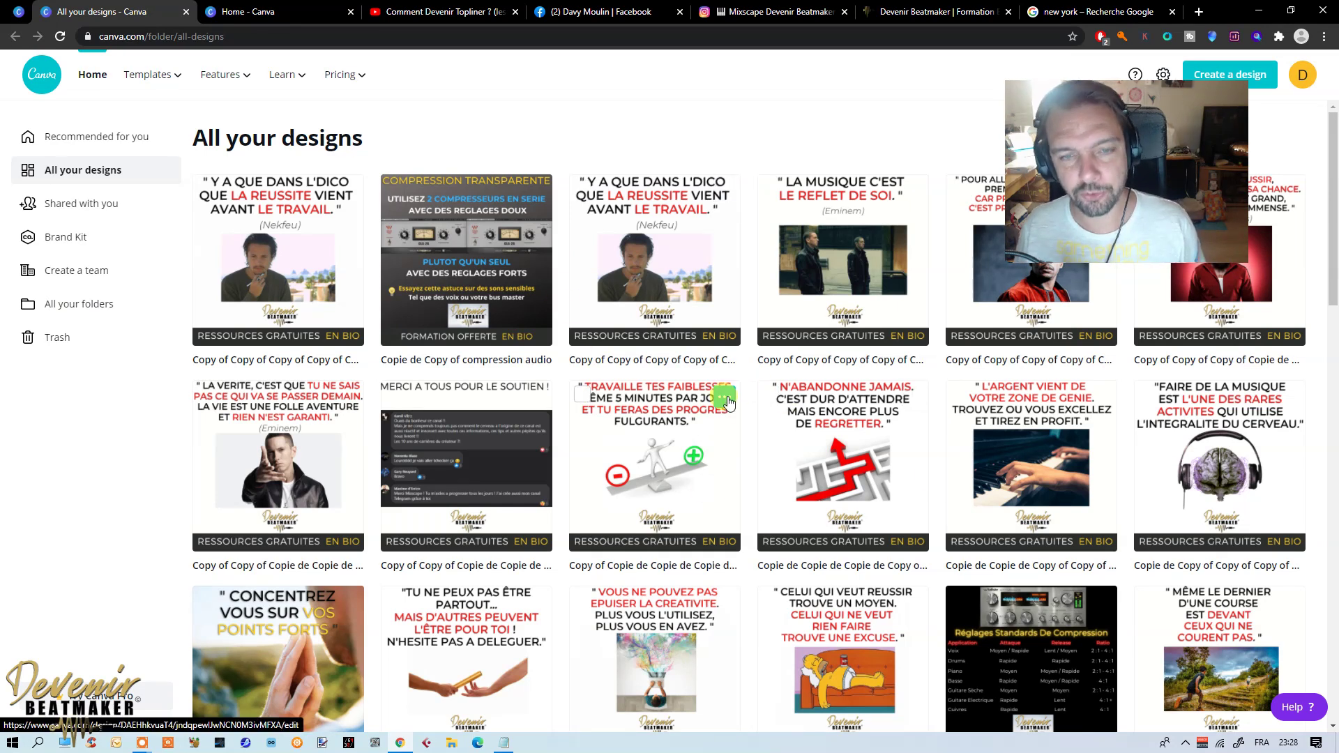
scroll(718, 412, down, 3)
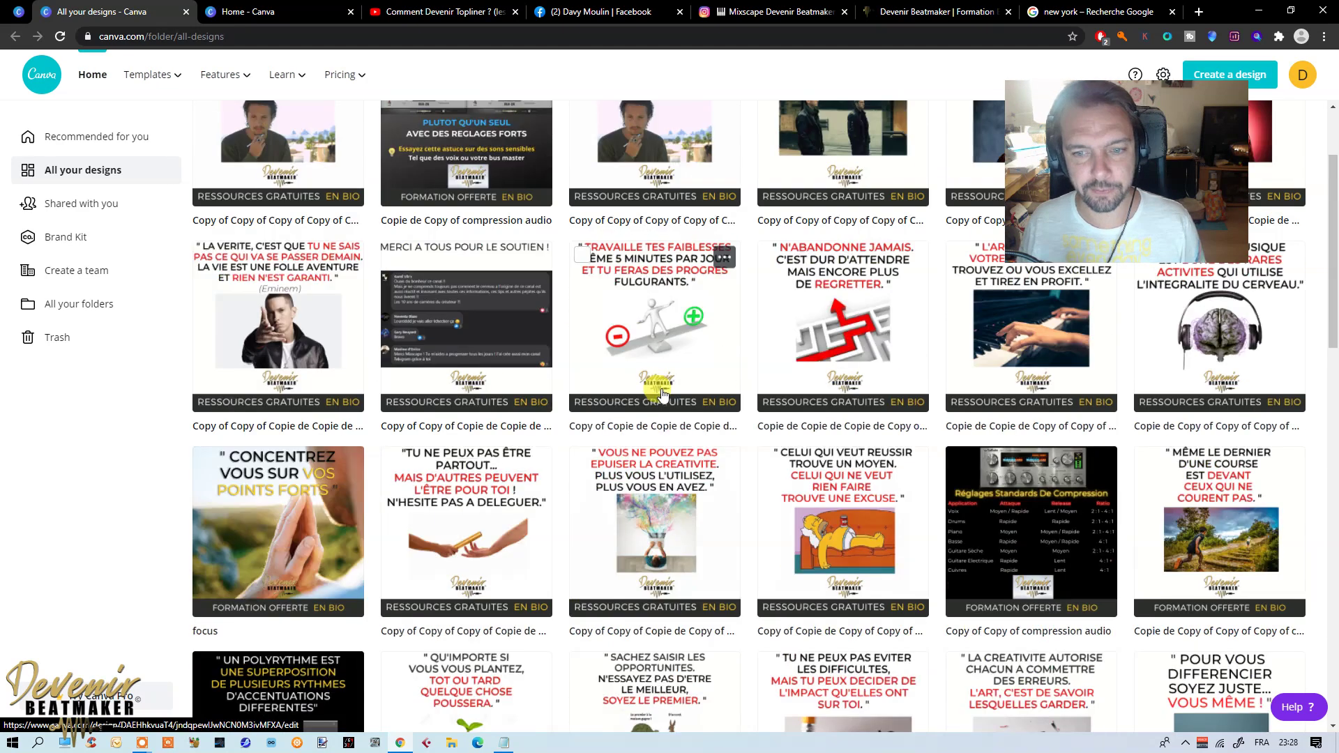
scroll(729, 422, down, 5)
scroll(733, 427, down, 3)
scroll(753, 419, down, 3)
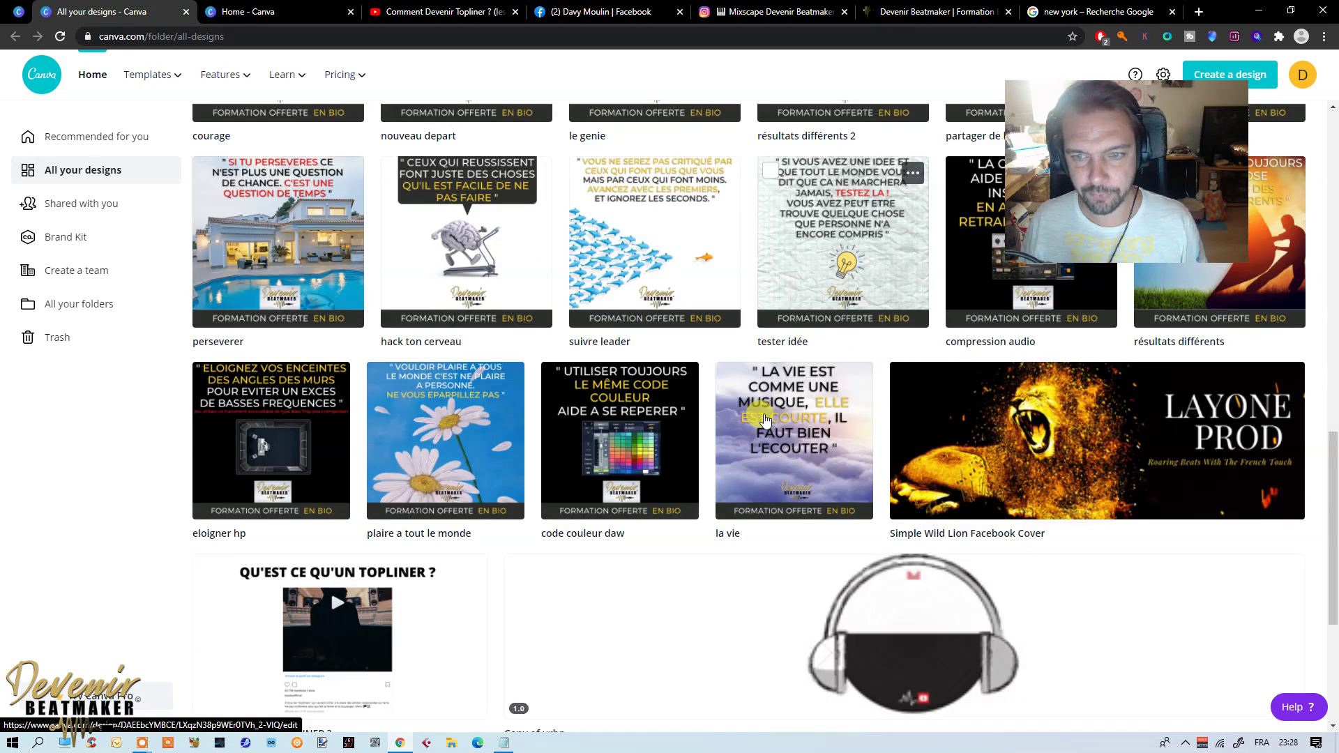
scroll(744, 365, down, 4)
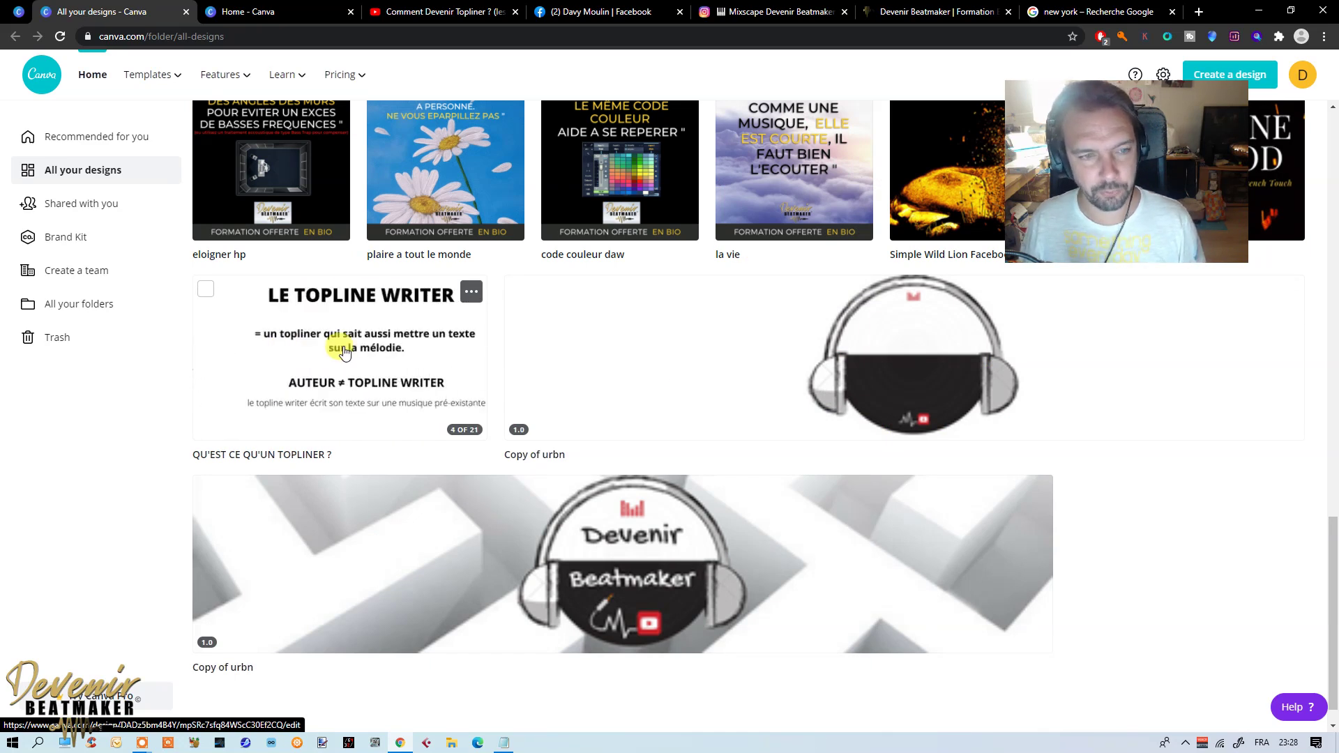
scroll(530, 328, down, 1)
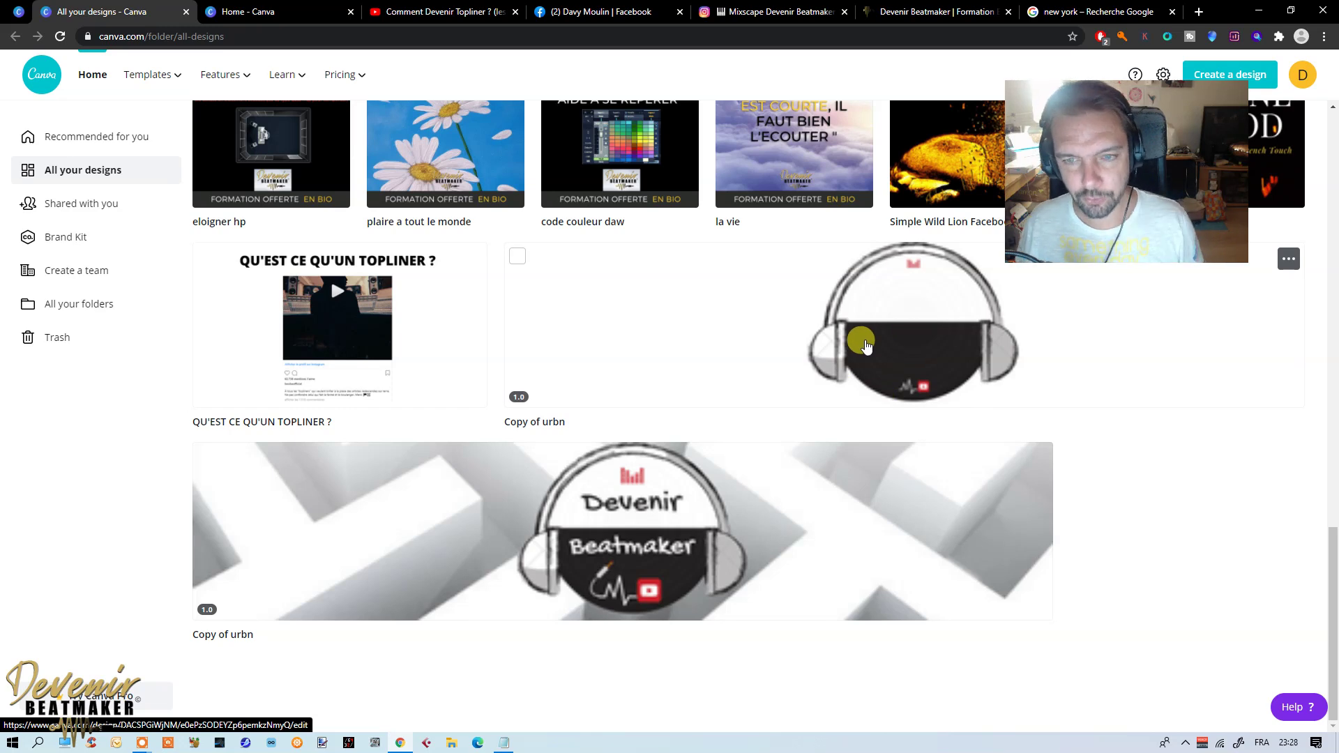
mouse_move(622, 563)
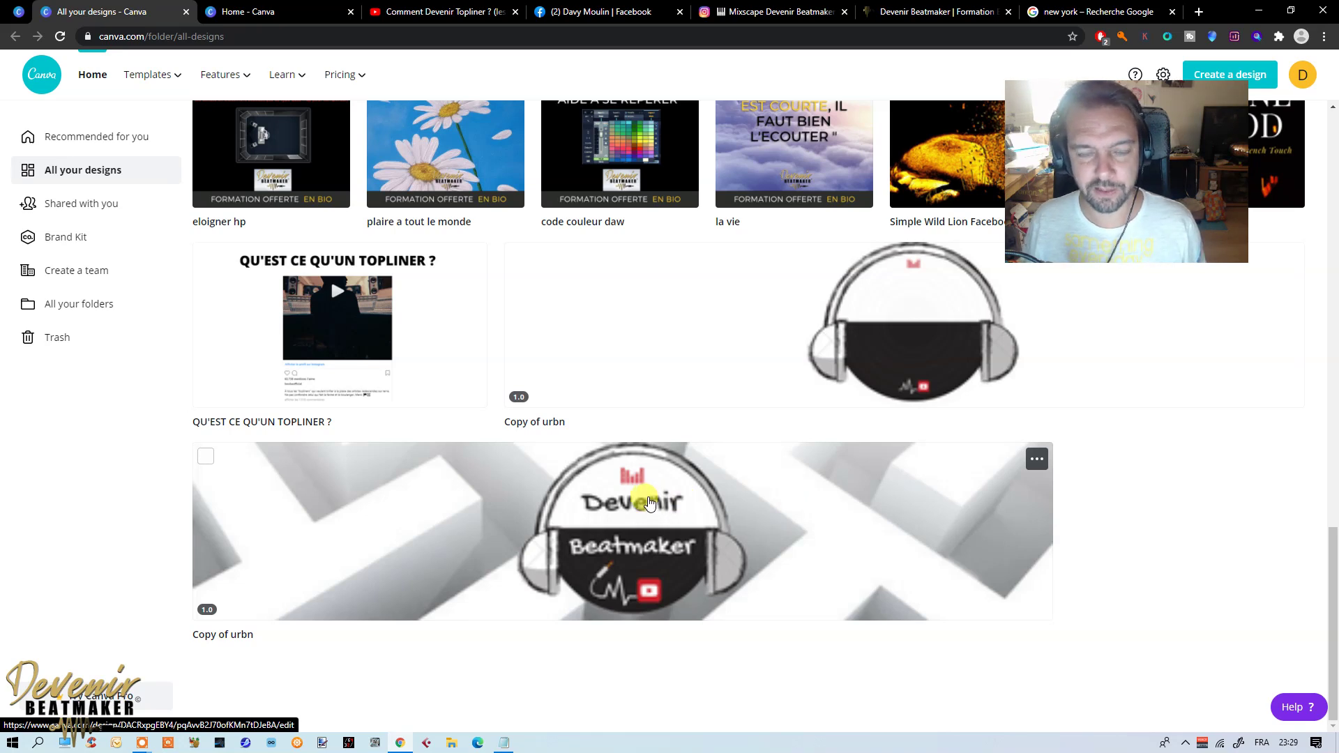
scroll(628, 488, up, 15)
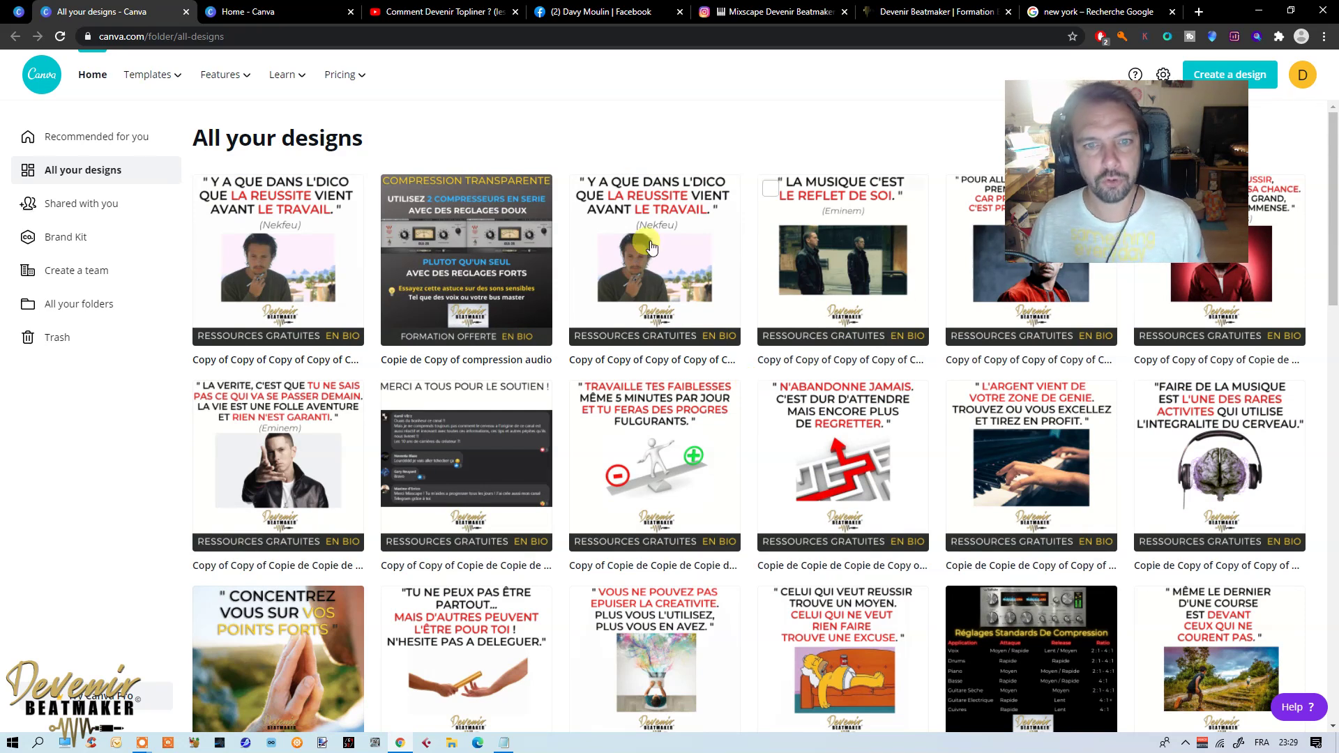
mouse_move(655, 260)
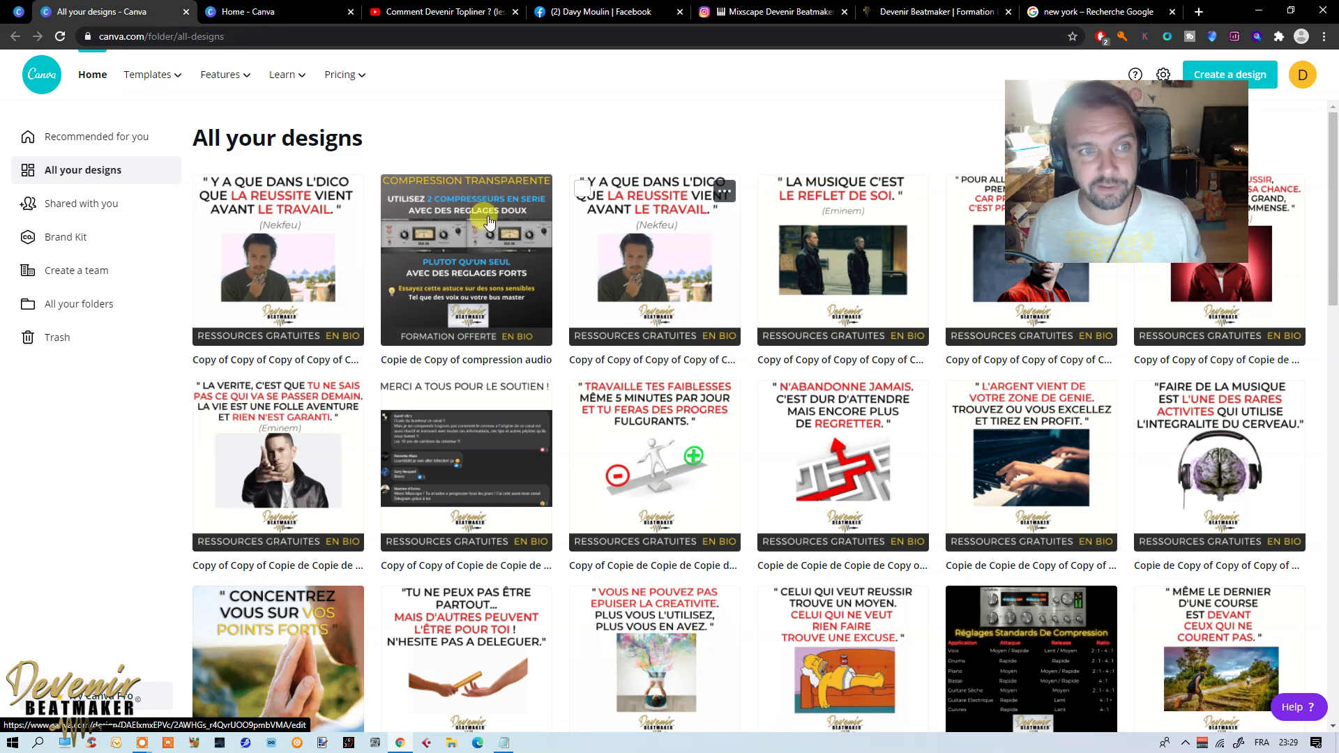
Step: Move the first Nekfeu quote design to the trash
click(349, 191)
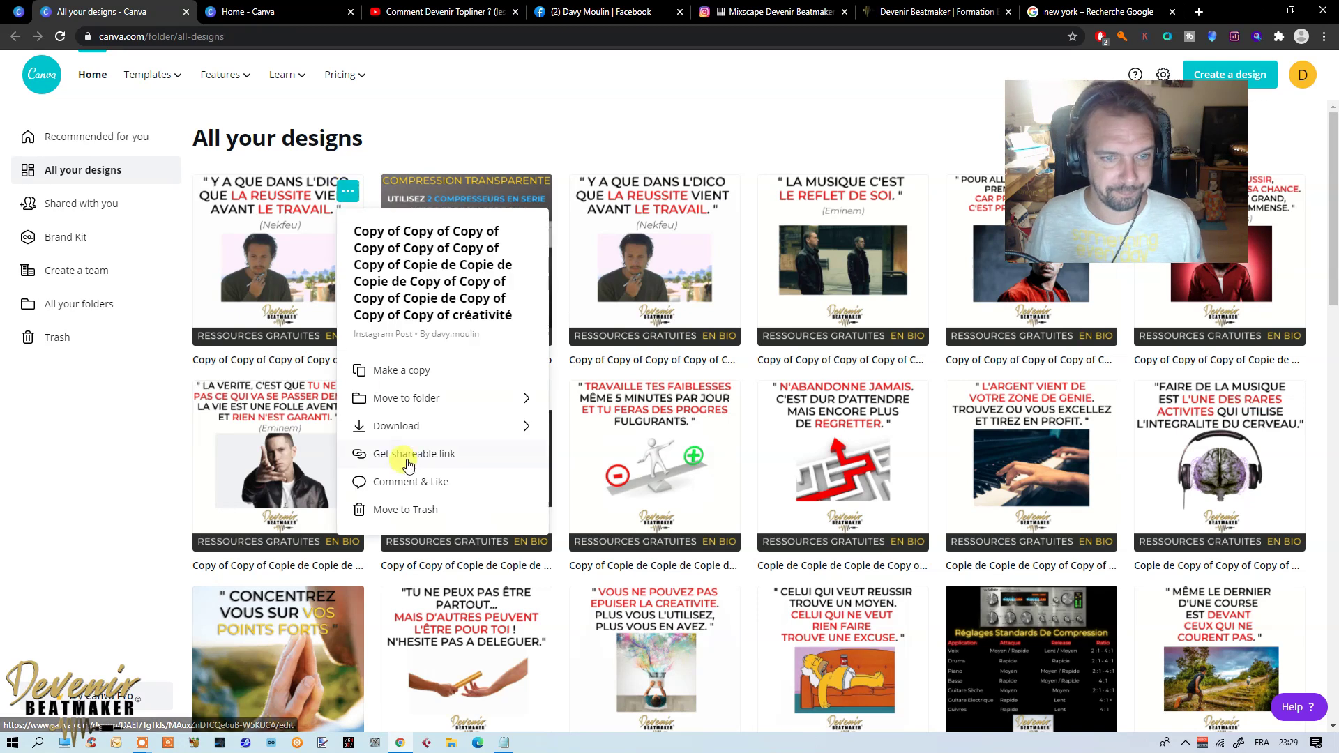
click(411, 514)
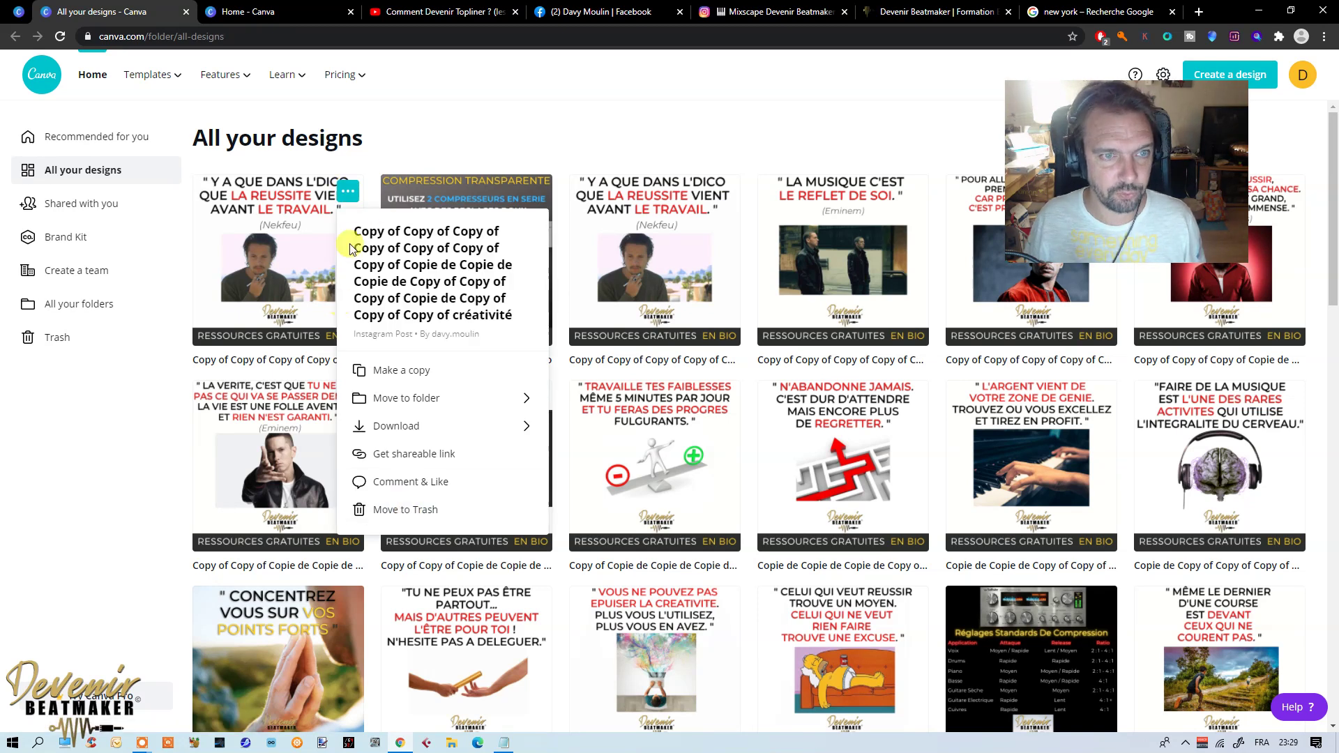
click(411, 510)
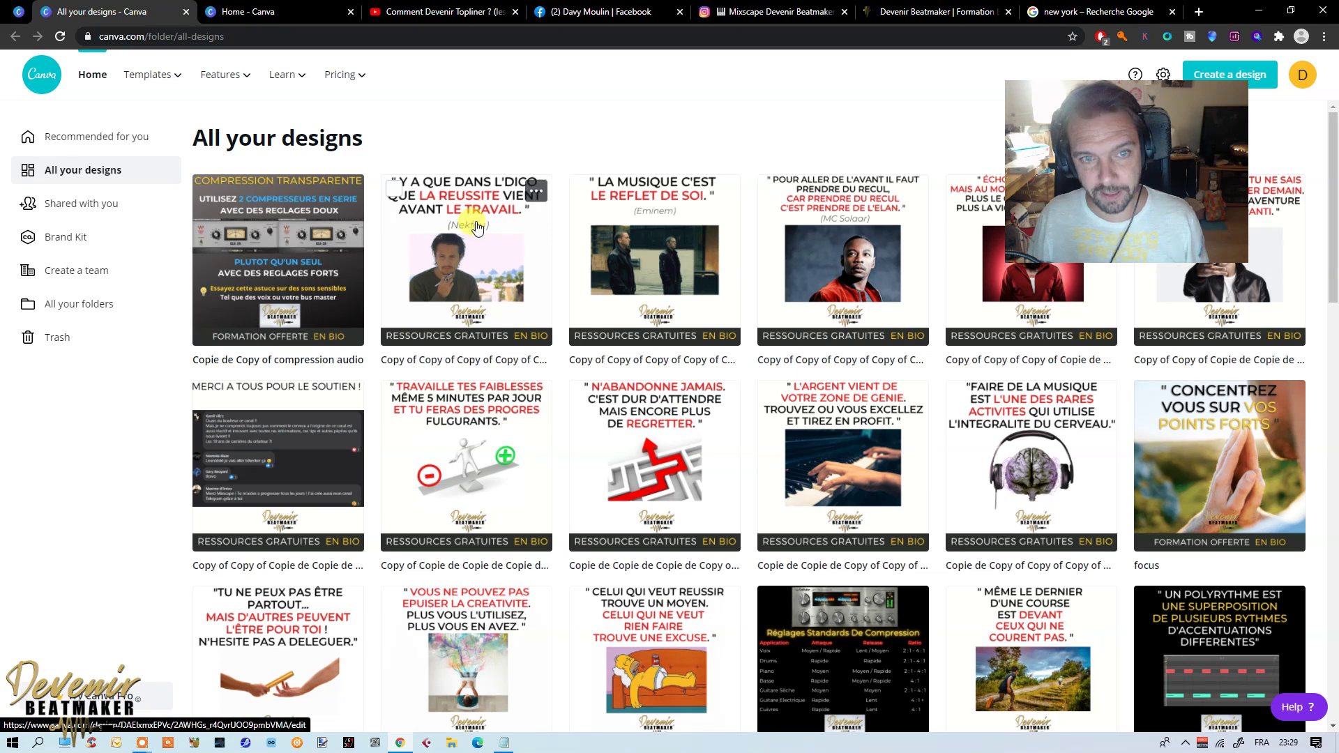
mouse_move(843, 251)
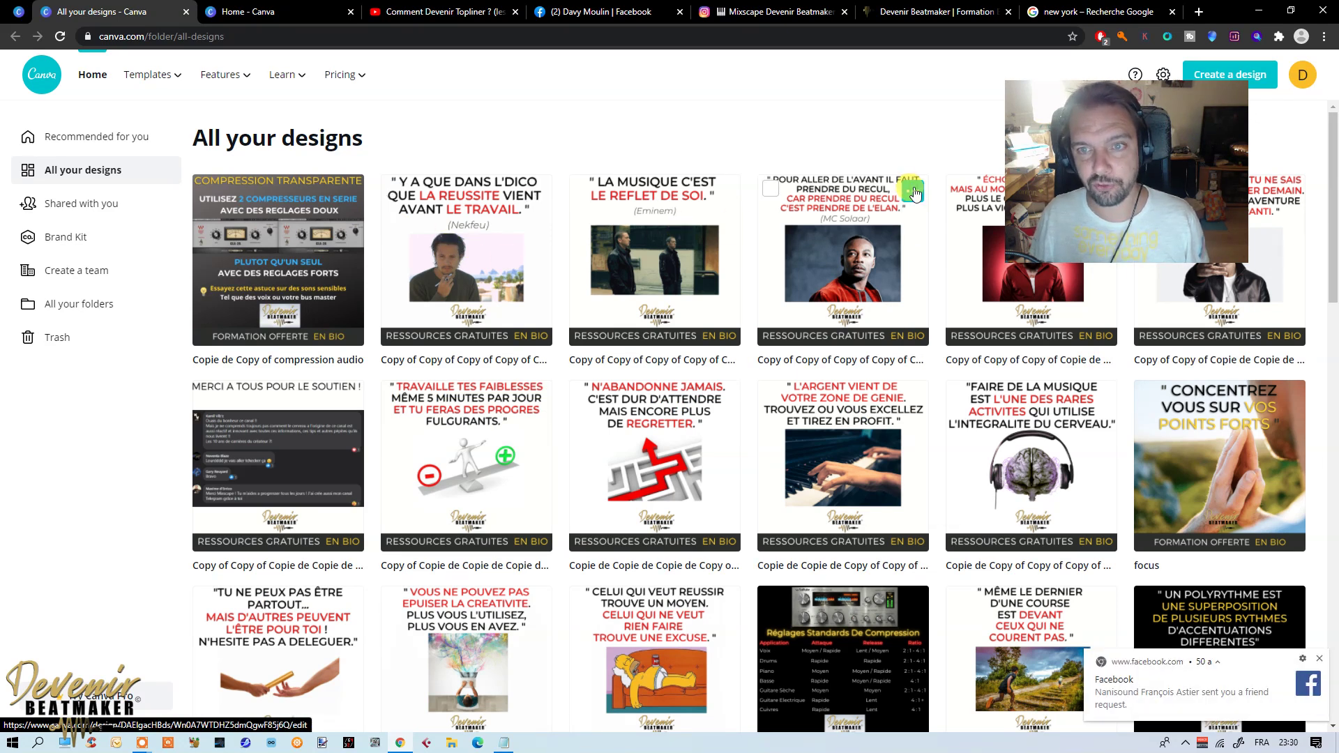
Step: Make a copy of the MC Solaar quote design and open it
click(913, 191)
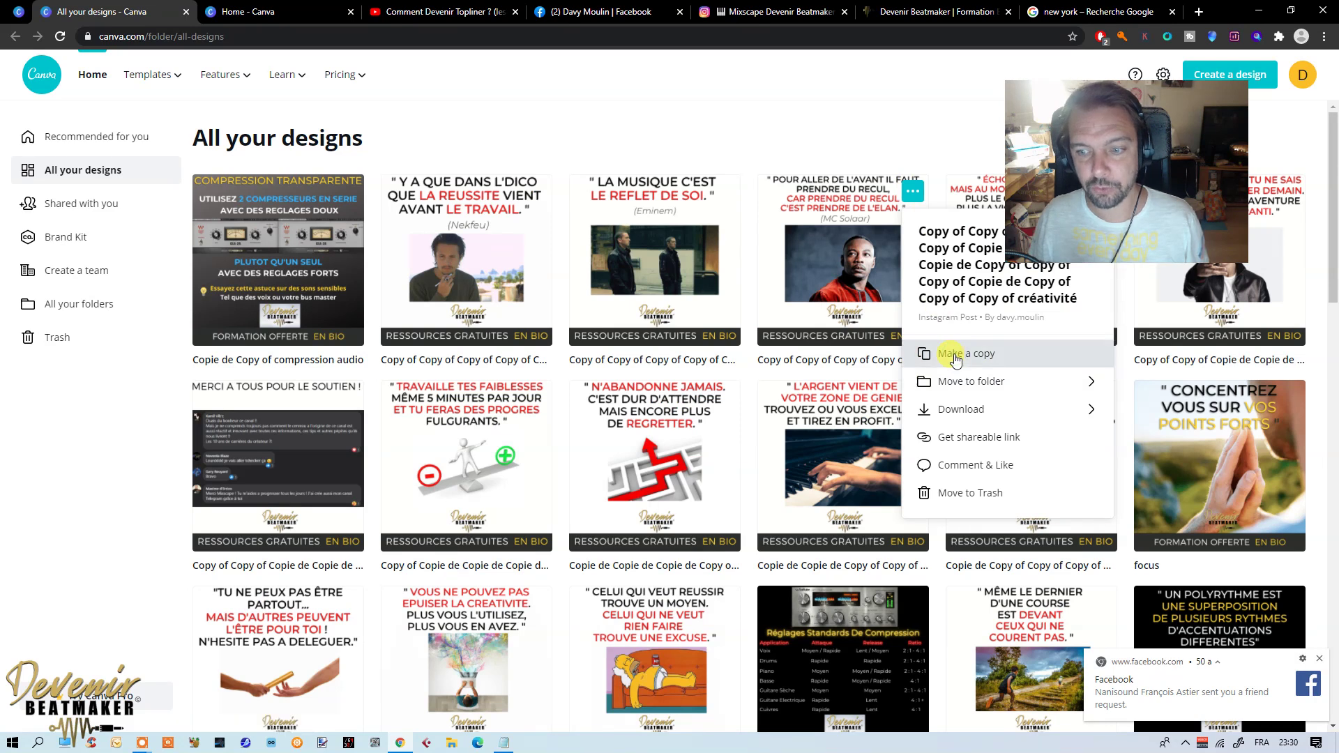
click(955, 355)
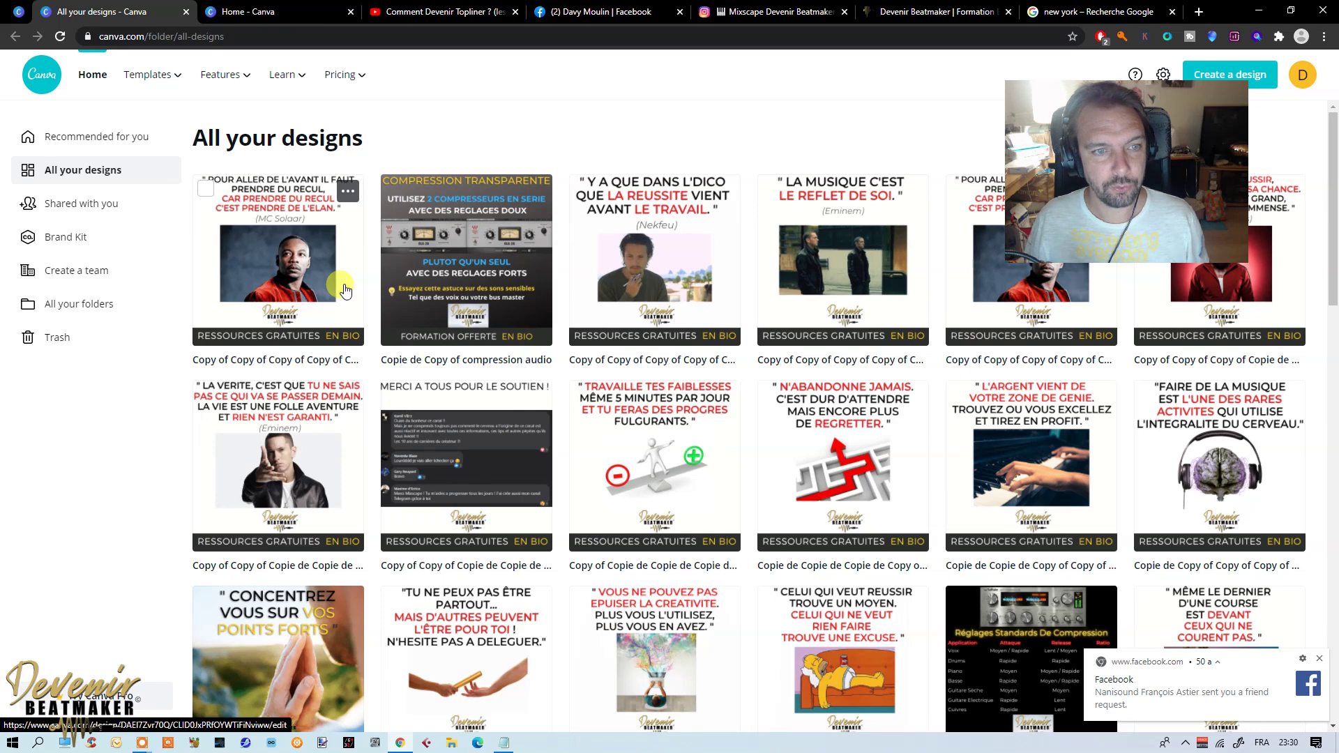
click(345, 290)
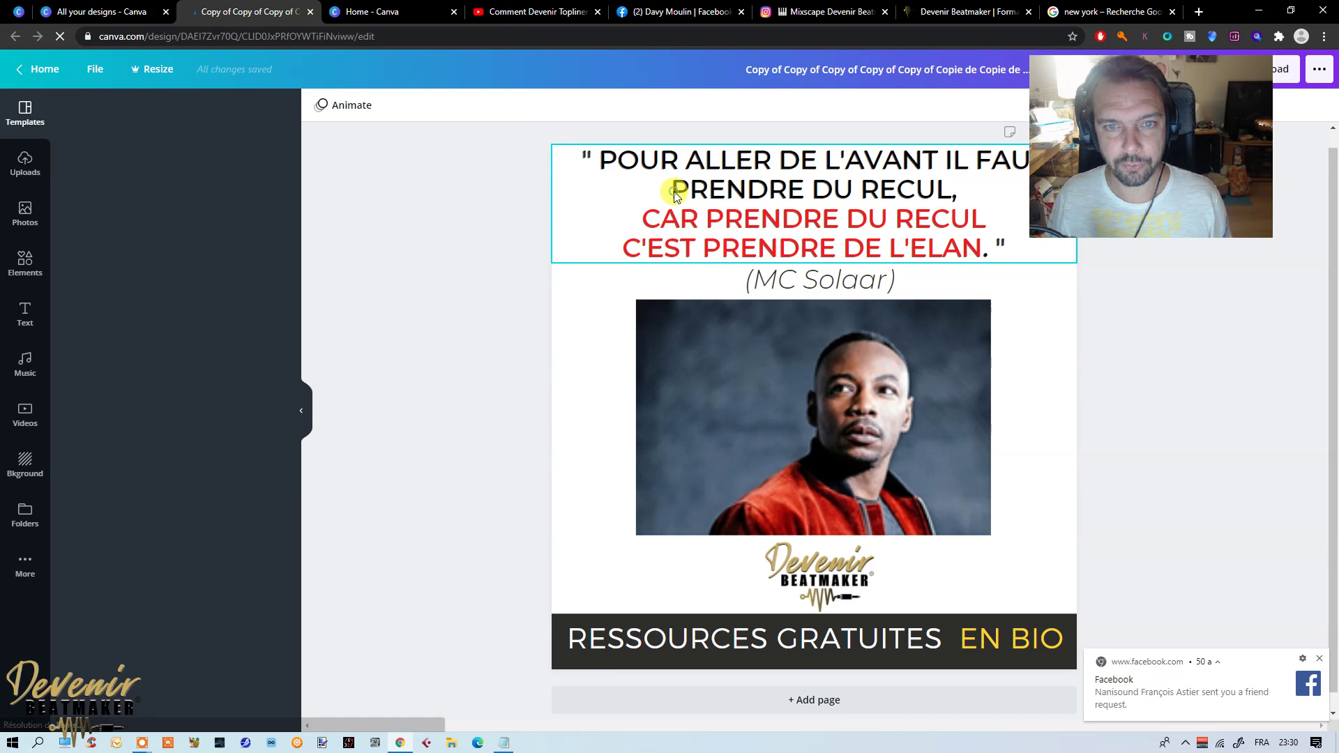
Step: Replace the quote text with 'BLABLALBLA', split onto two lines
click(642, 159)
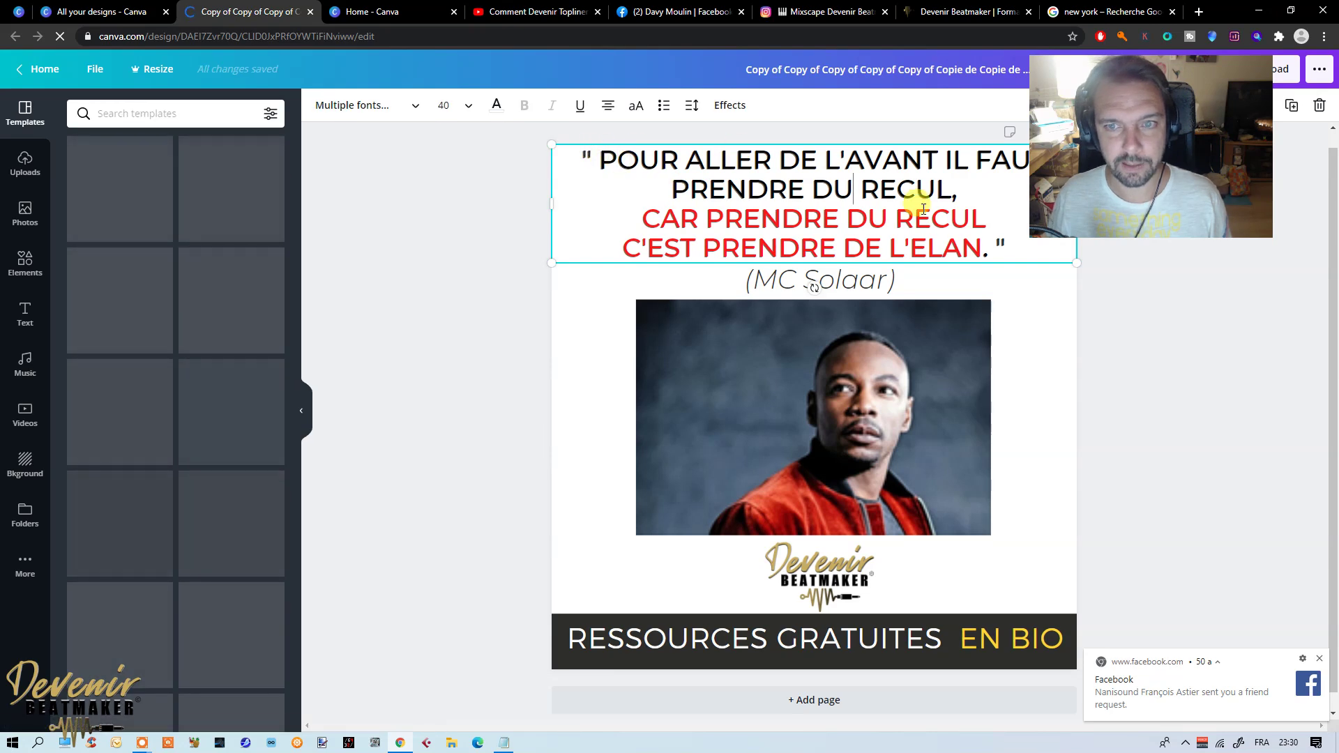
drag(983, 249, 969, 249)
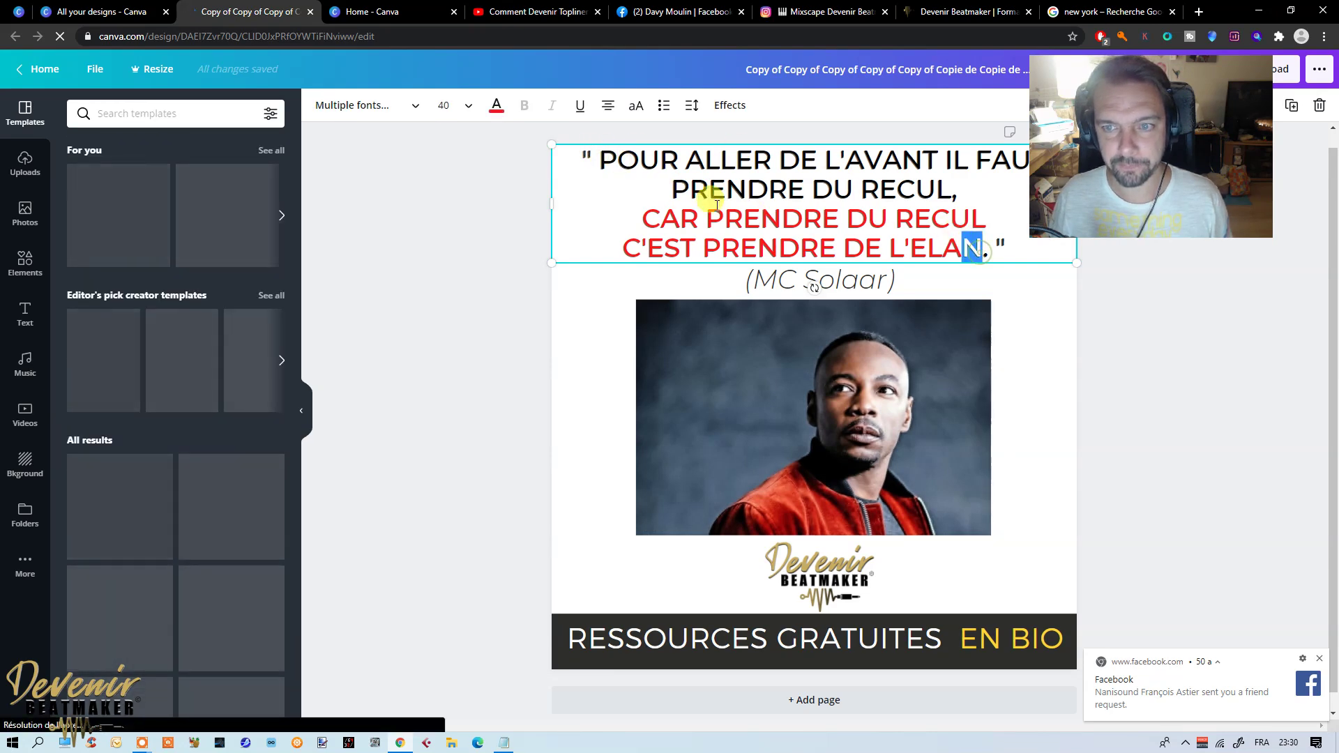
drag(759, 219, 609, 156)
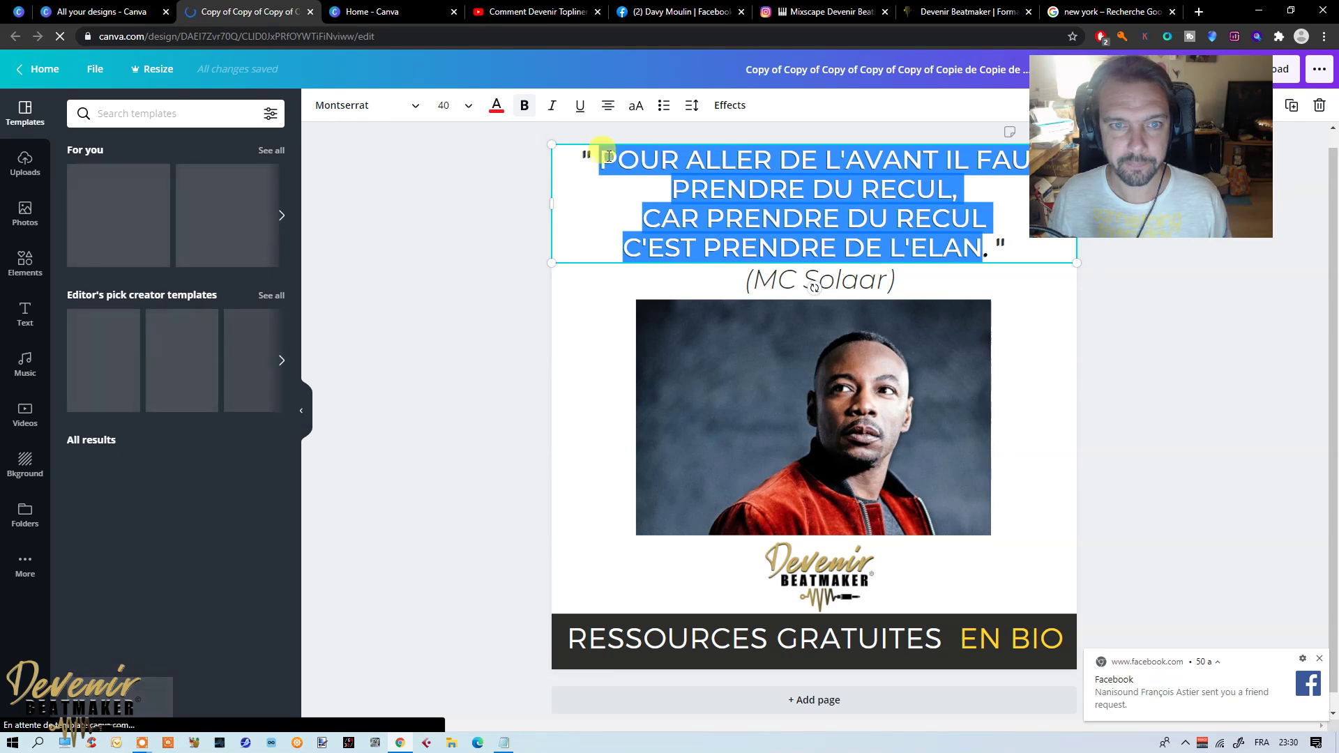
text(BLABLALBLA)
click(835, 161)
key(Return)
Step: Colour the word LBLA red, leaving the rest of the quote black
drag(767, 187, 841, 187)
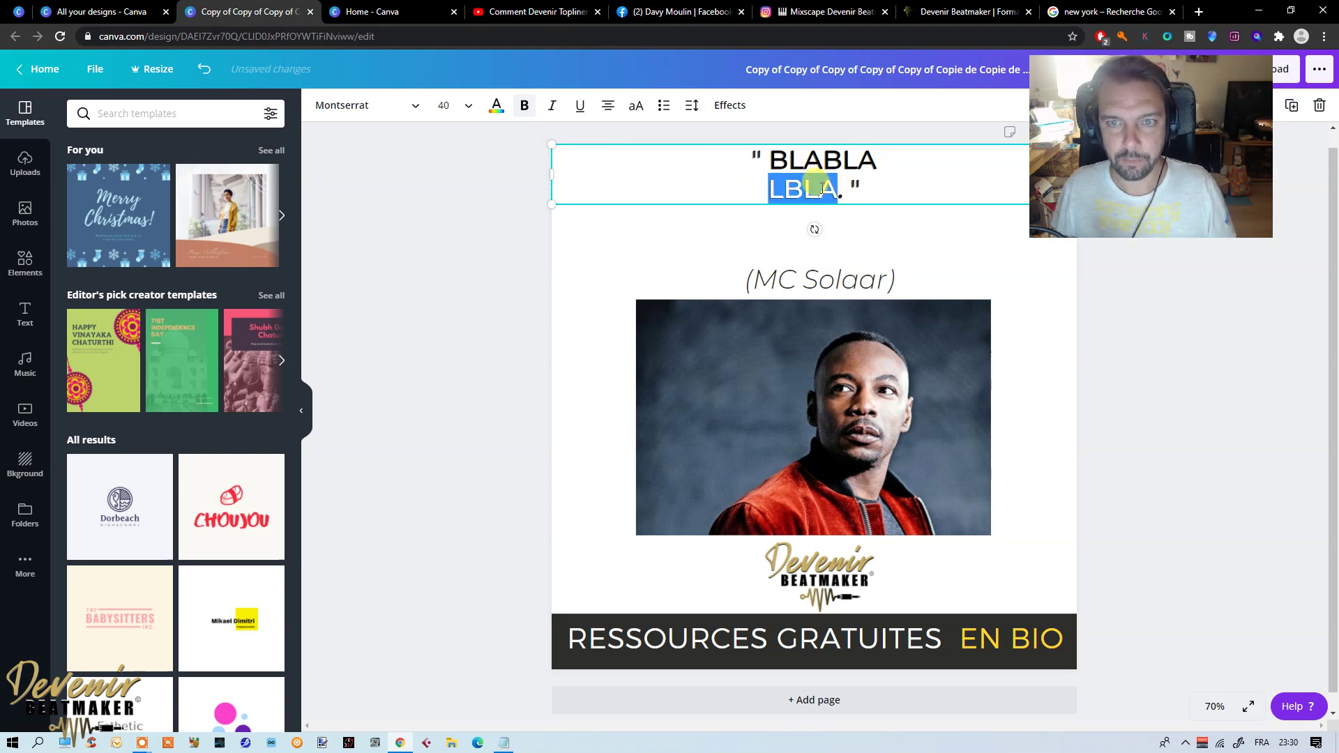
click(495, 108)
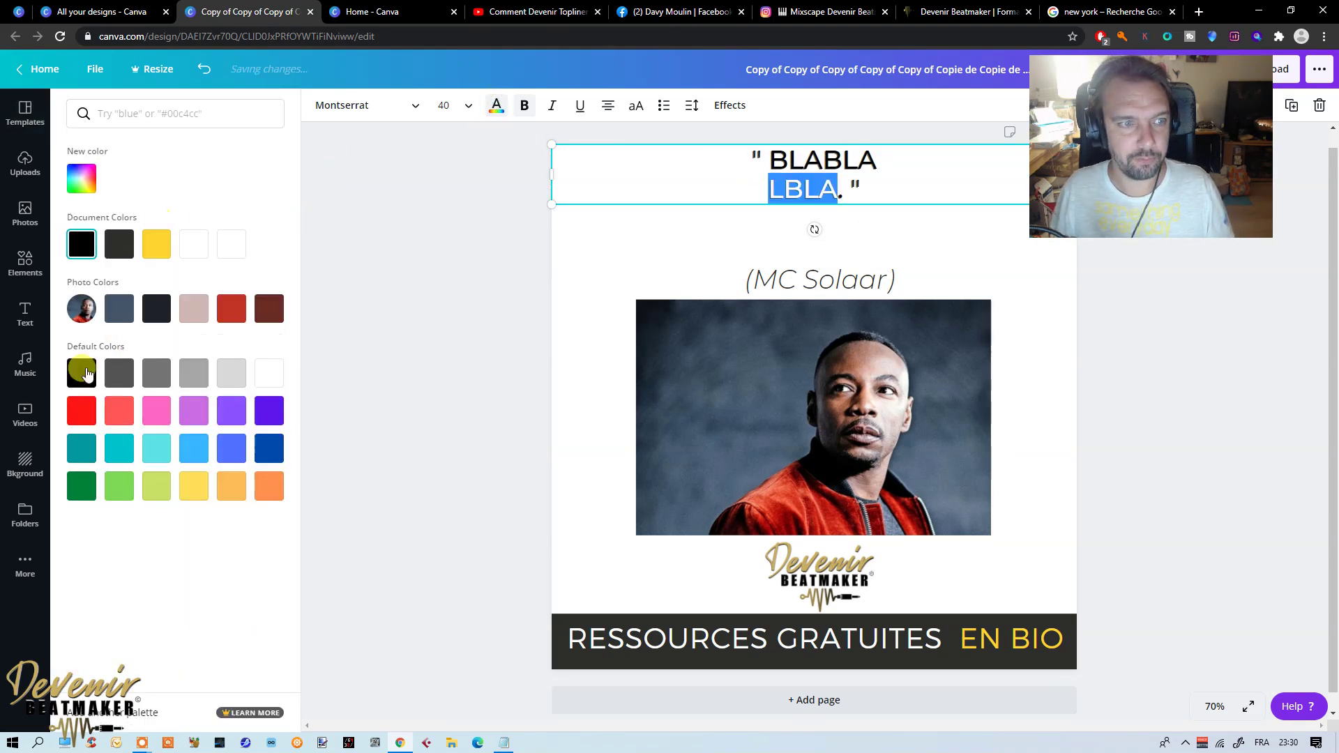
click(81, 410)
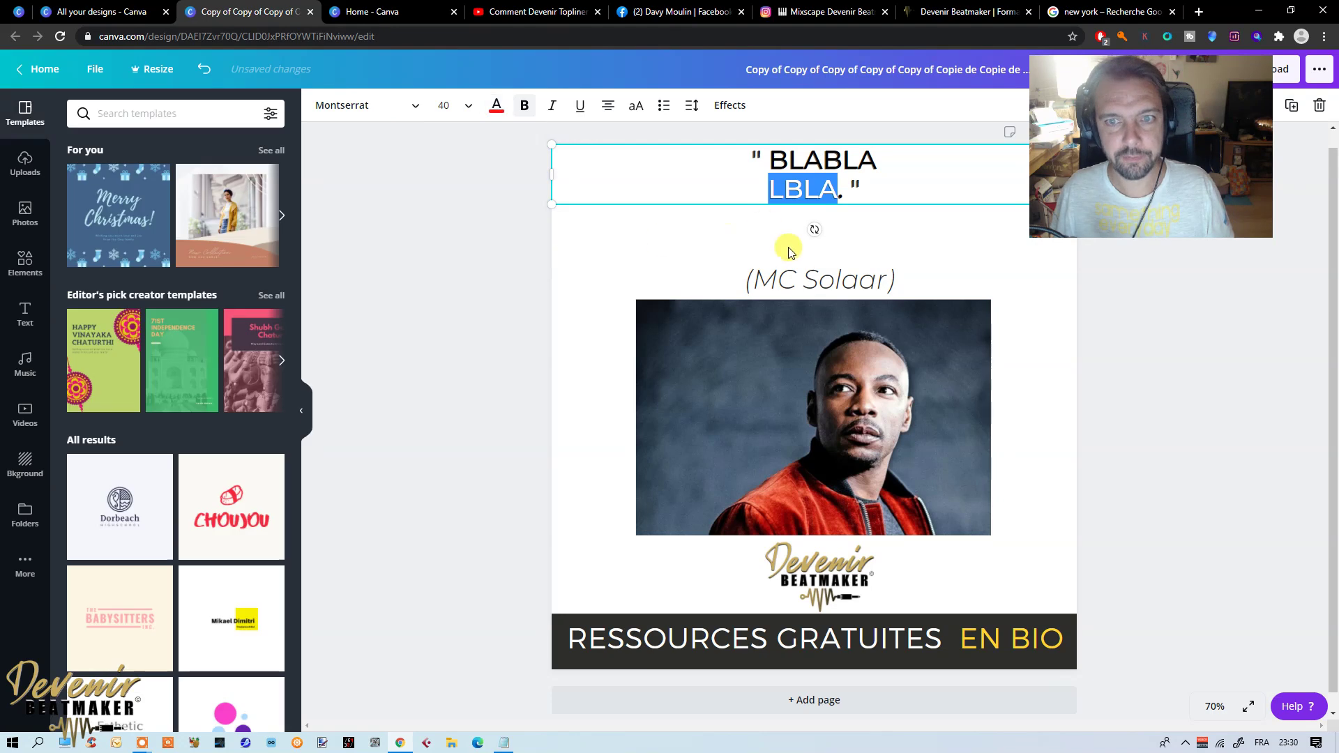
click(786, 241)
click(787, 277)
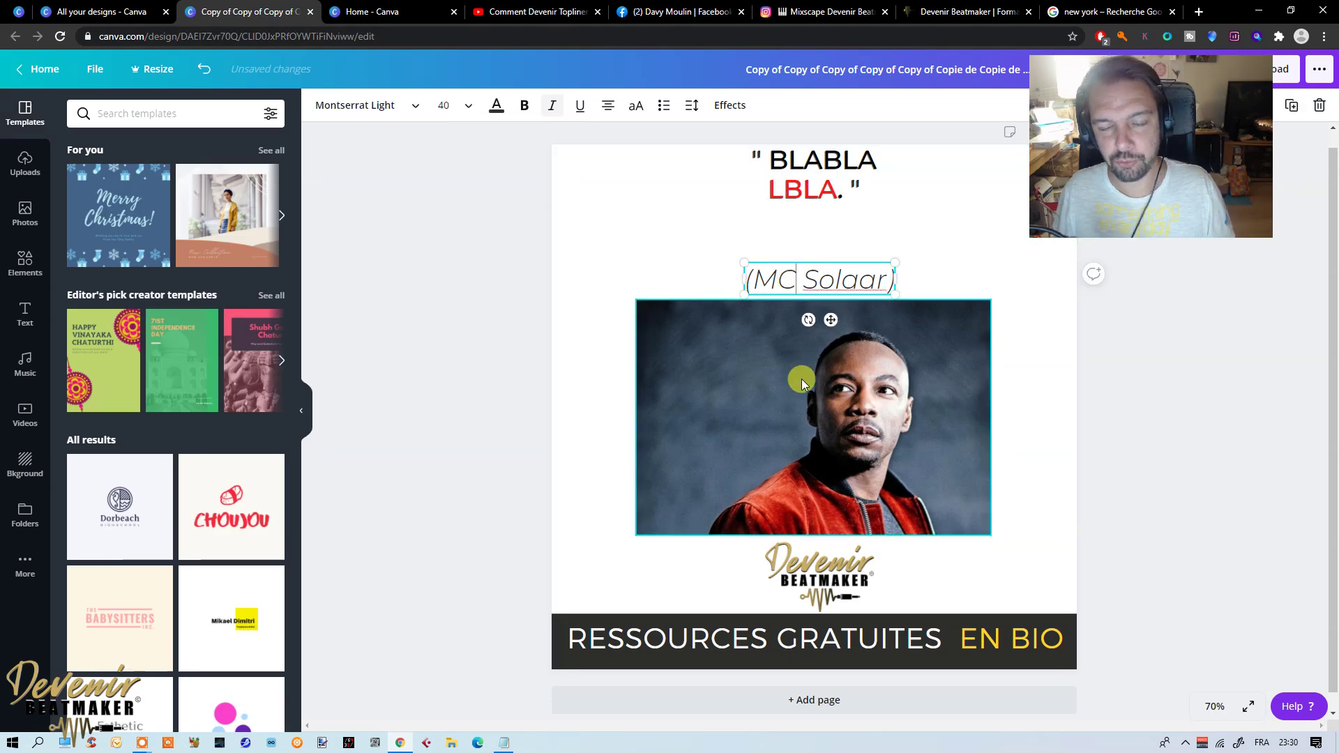
click(831, 388)
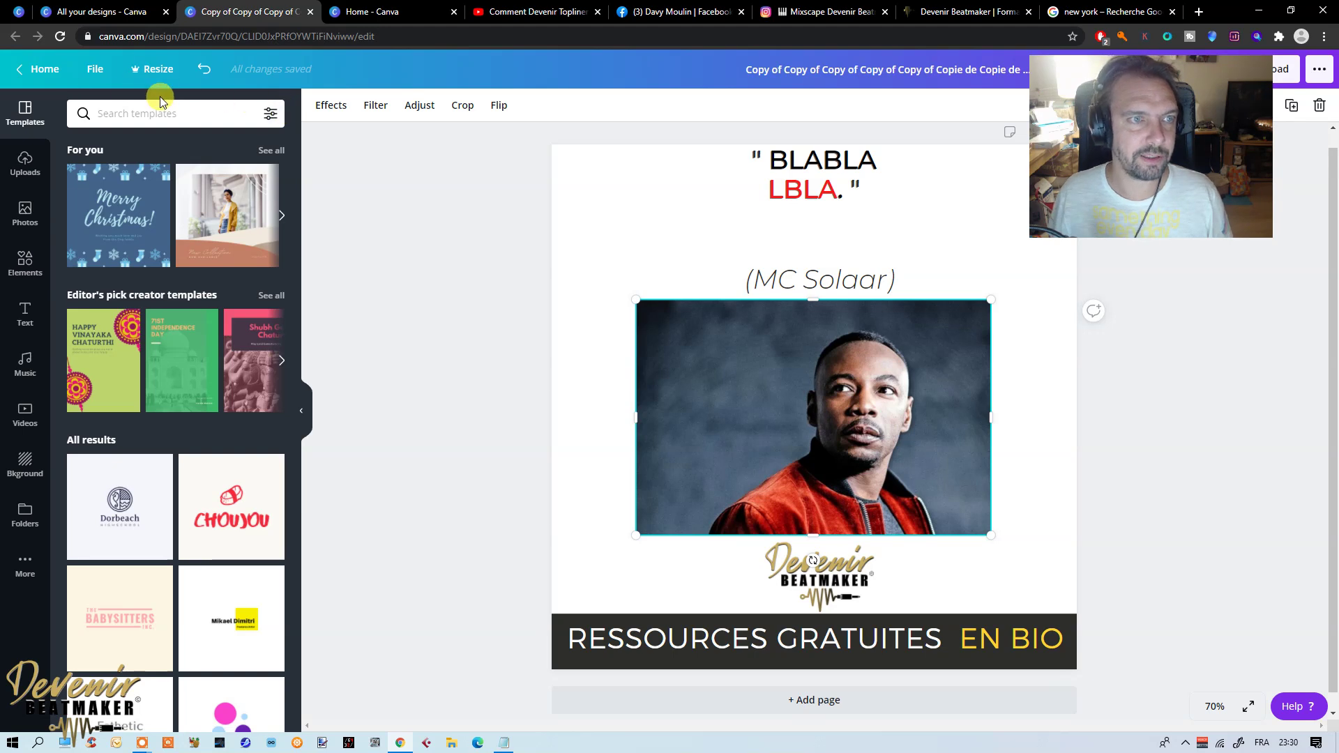
click(139, 10)
mouse_move(354, 74)
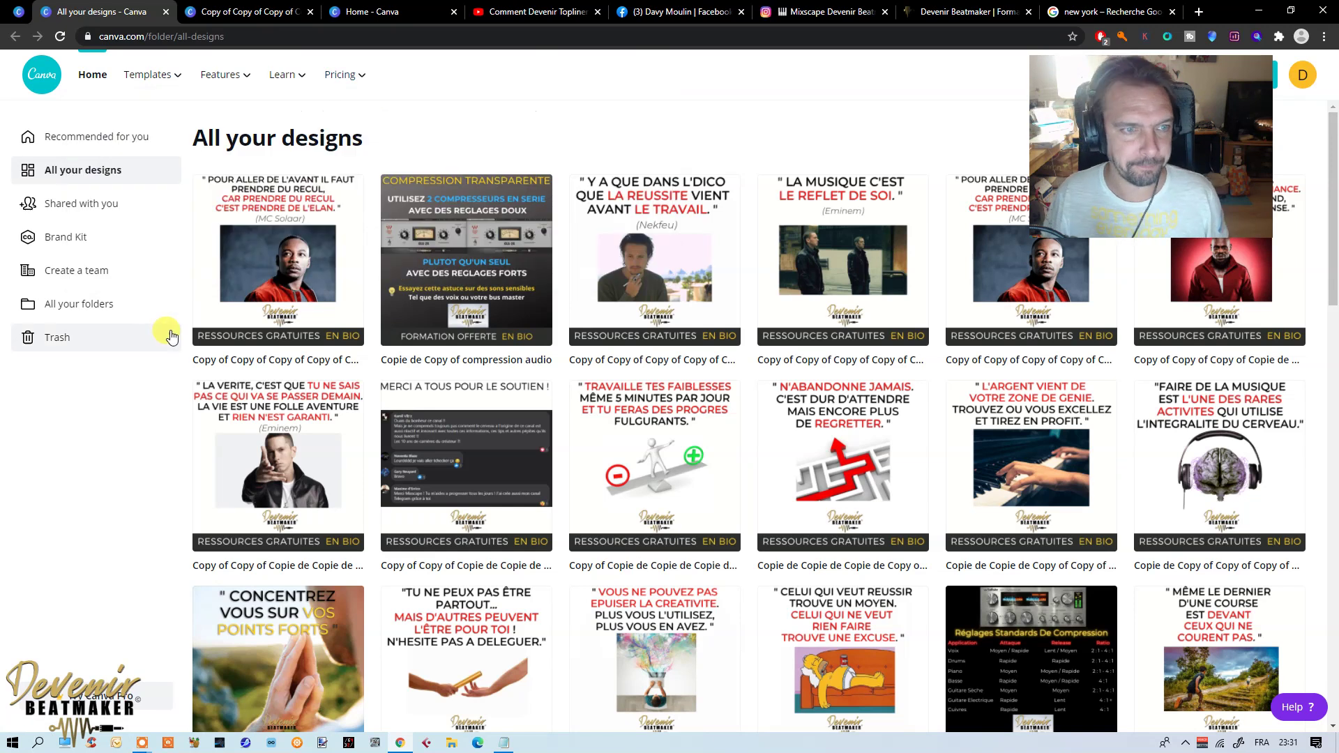
Step: Return to the BLABLA LBLA quote design and show the Elements library
click(246, 15)
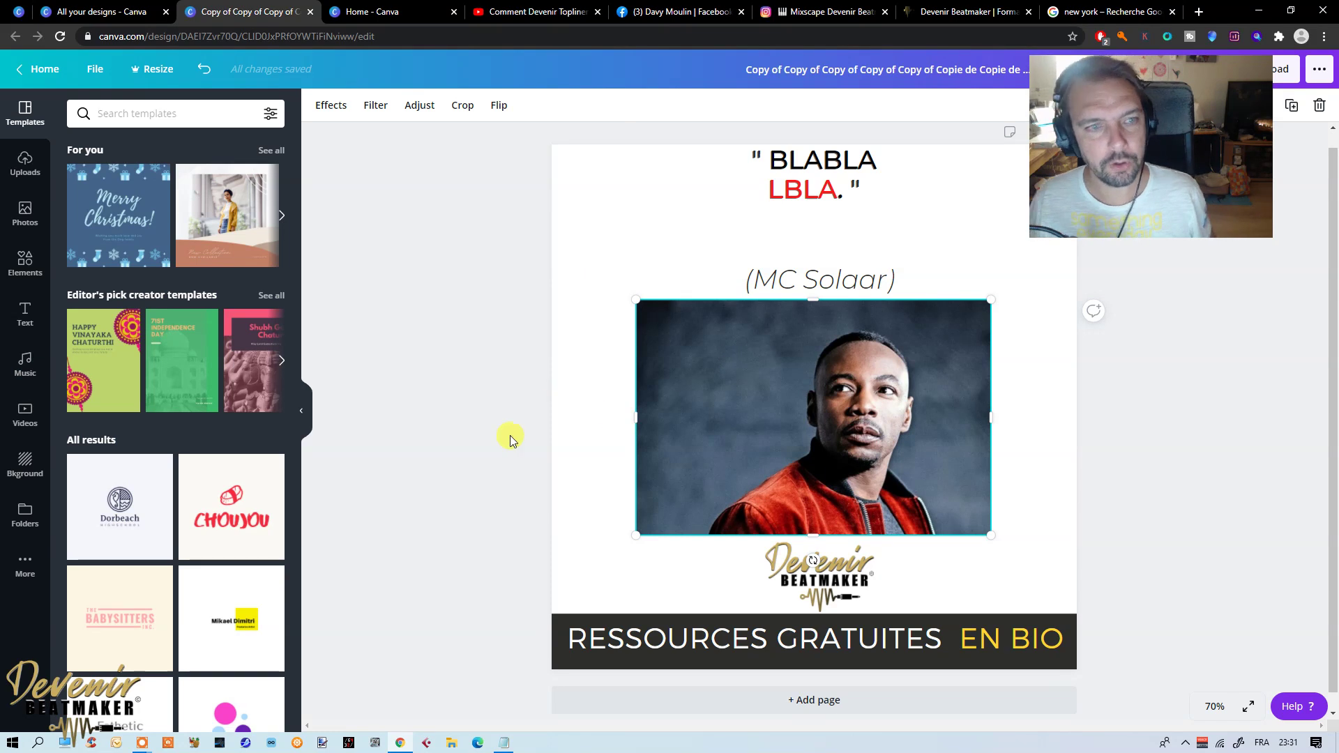
click(24, 272)
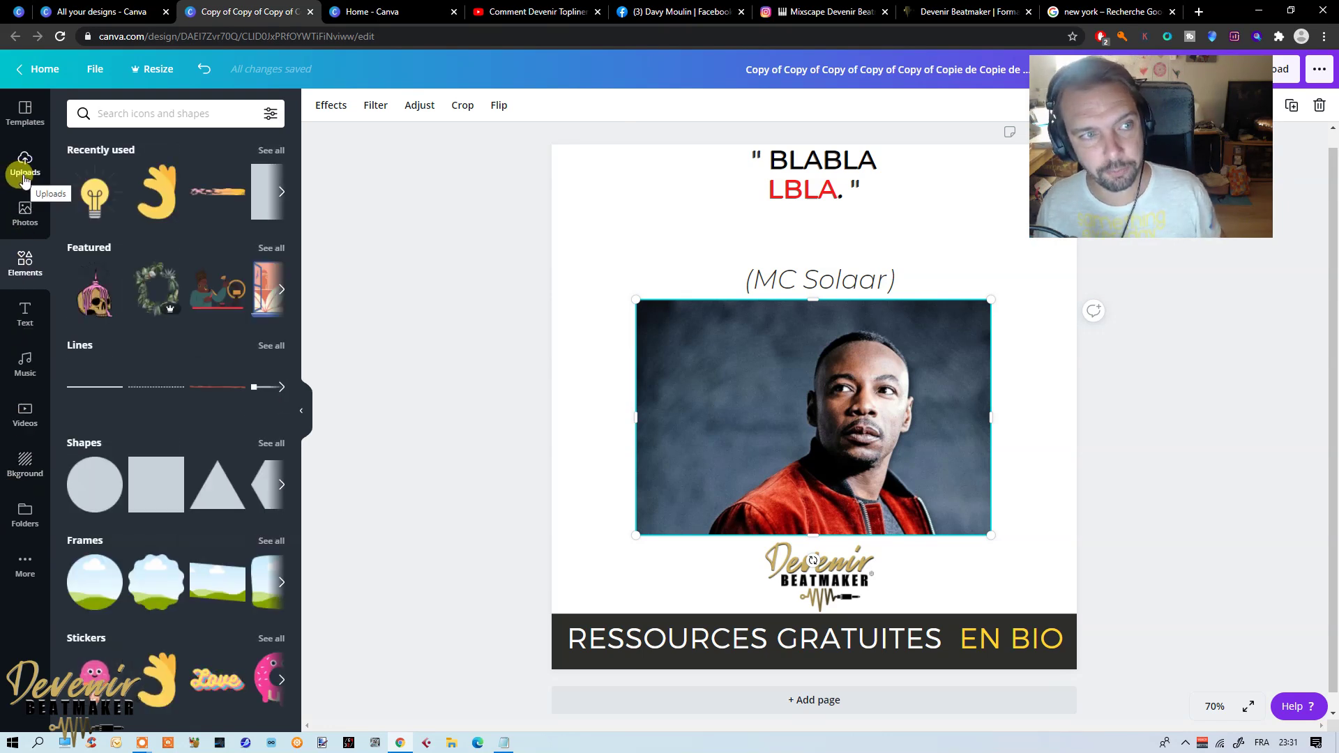
click(24, 212)
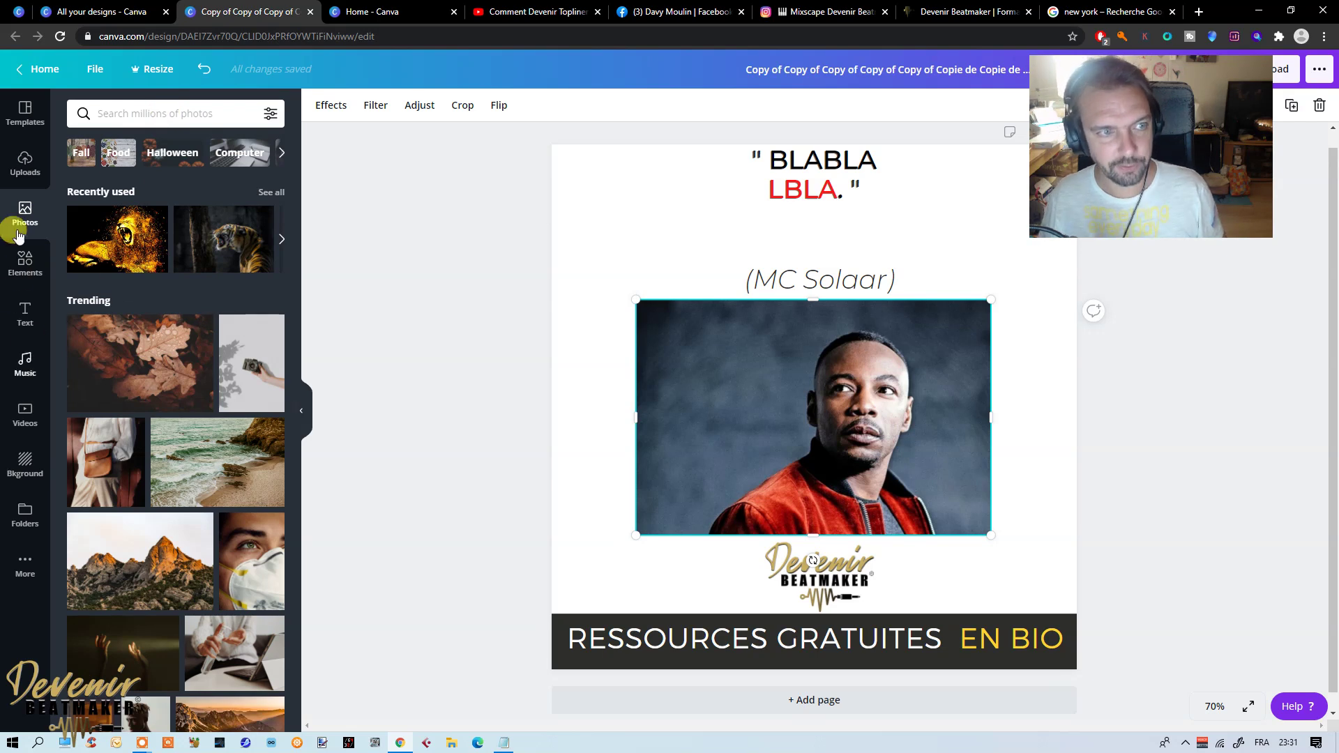
mouse_move(216, 462)
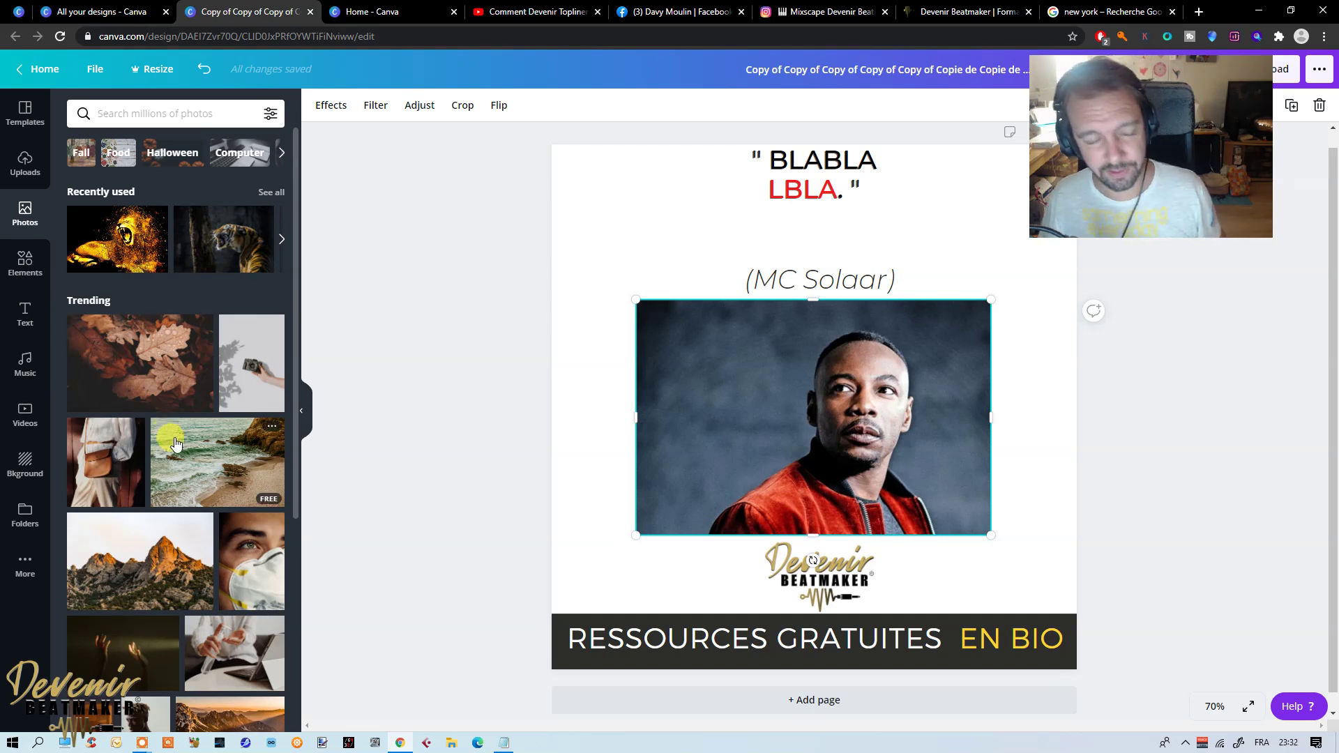
scroll(136, 474, down, 3)
scroll(136, 419, down, 2)
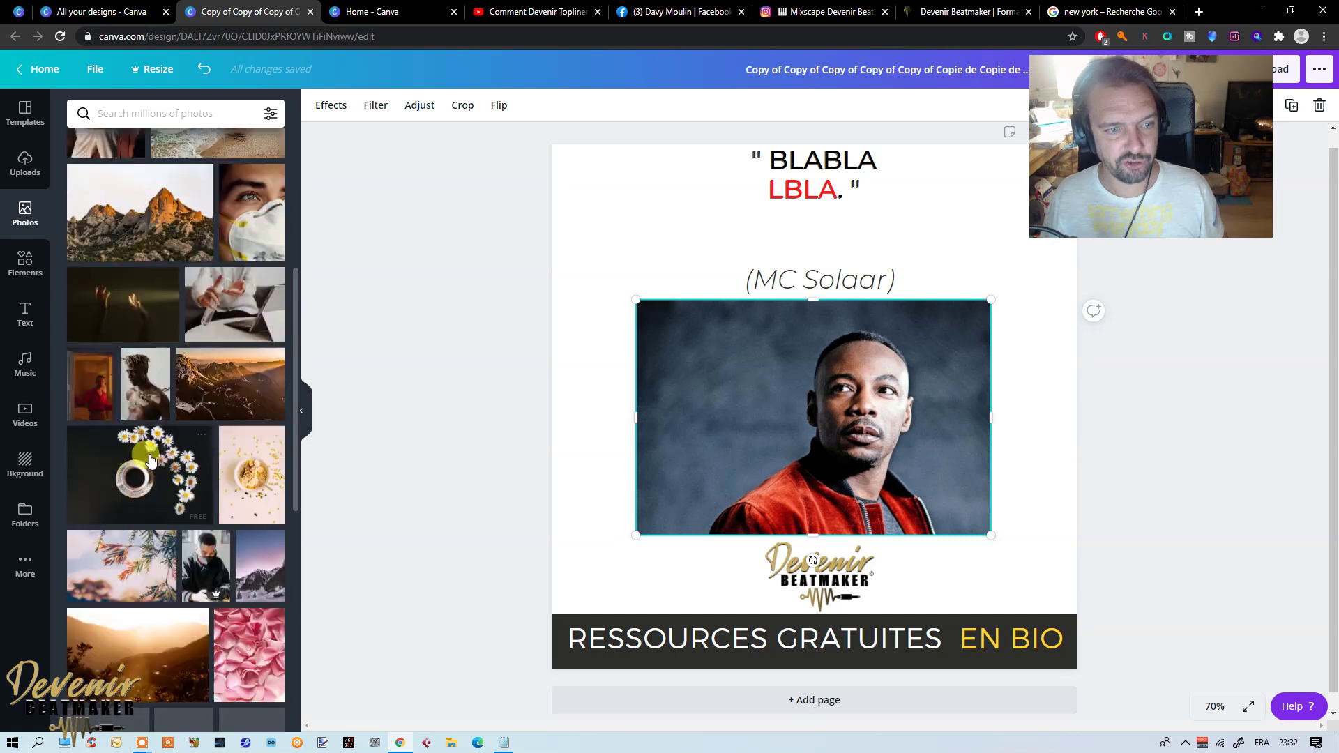
scroll(129, 279, up, 5)
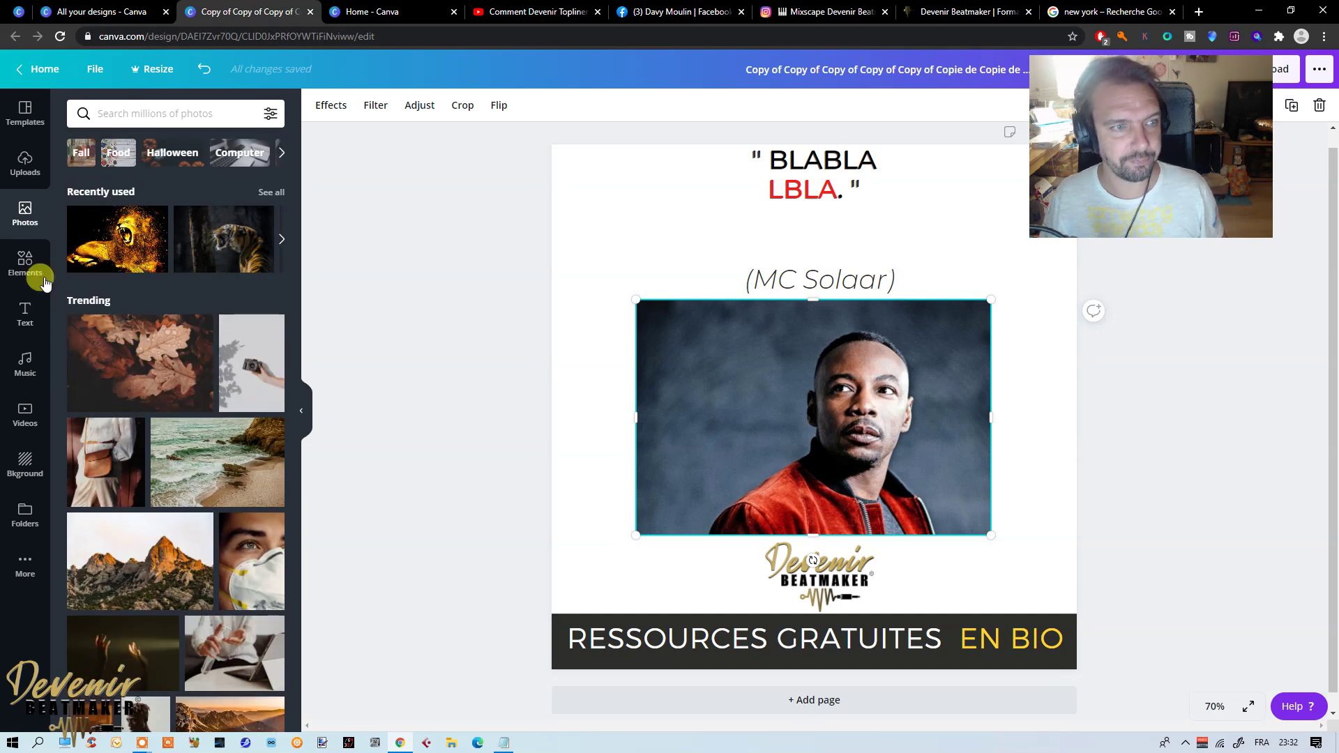
click(41, 279)
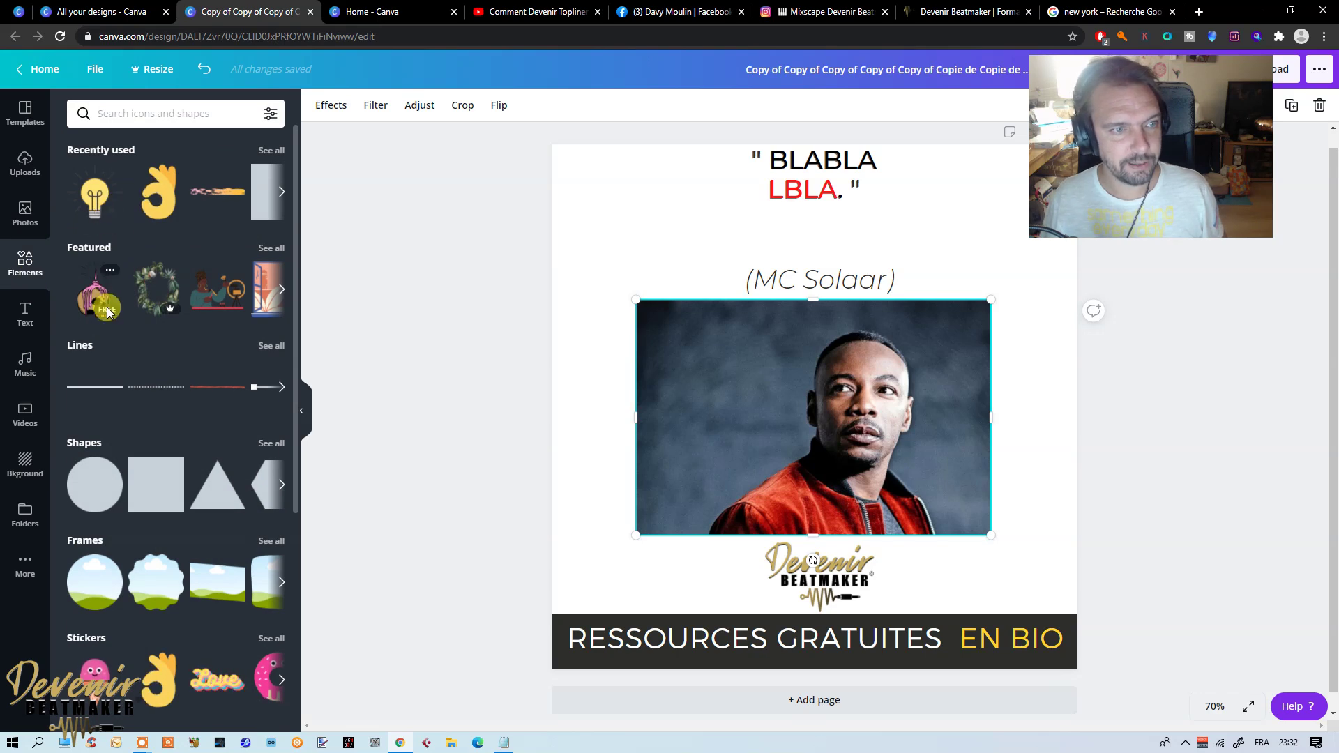
mouse_move(157, 289)
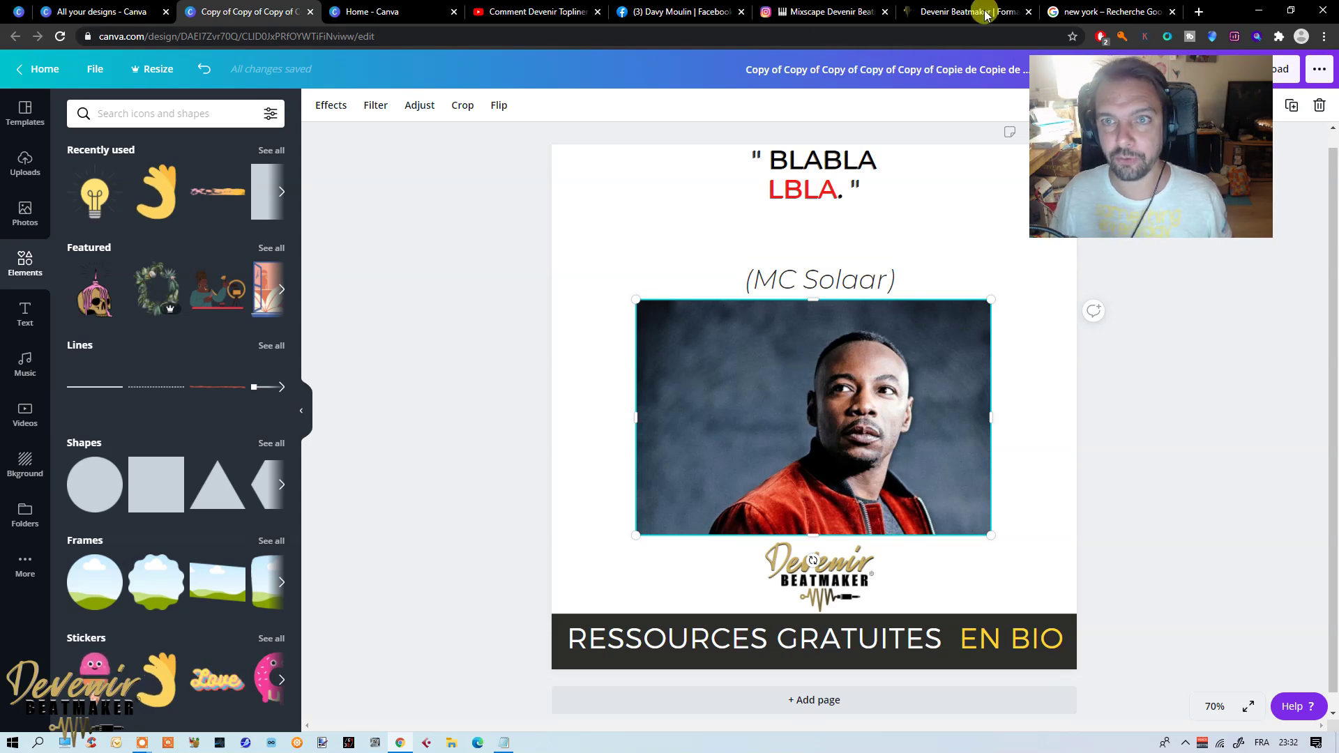
click(1091, 6)
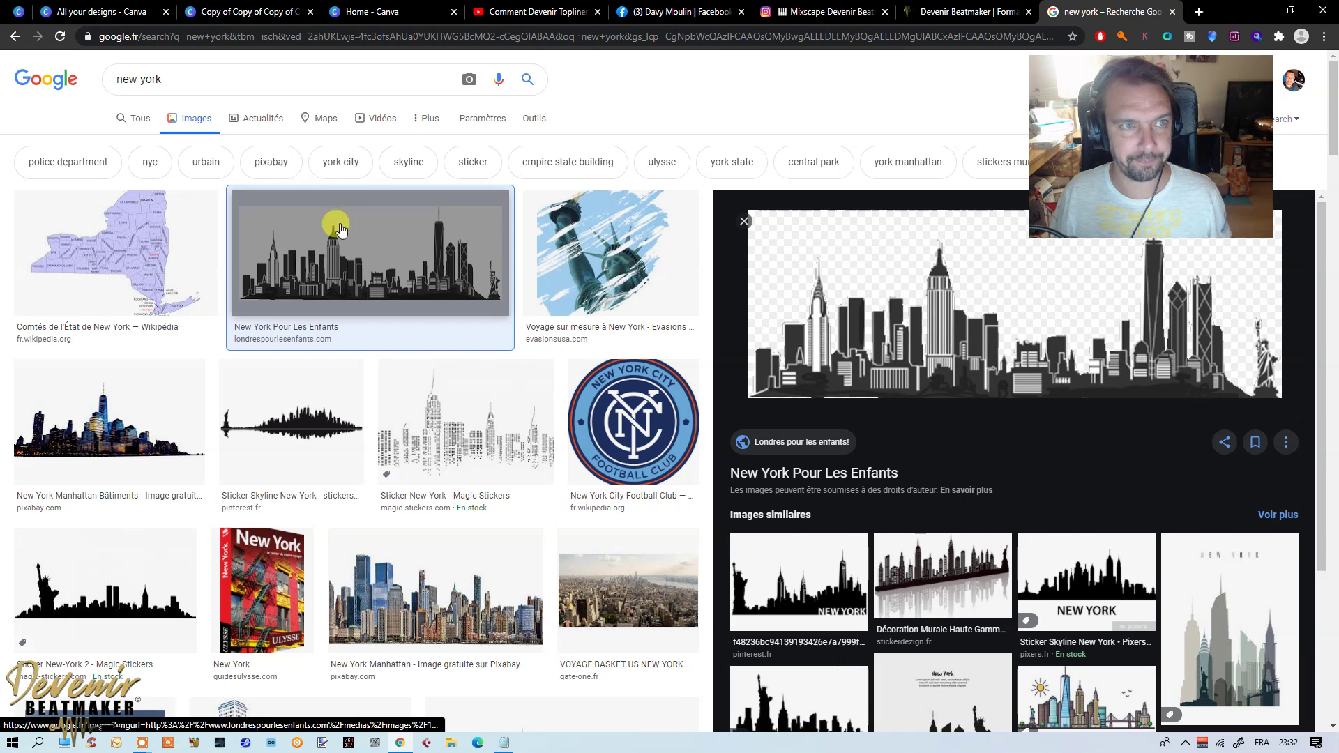
Step: Search Google Images for 'personnage gore' instead of 'new york'
drag(176, 78, 115, 76)
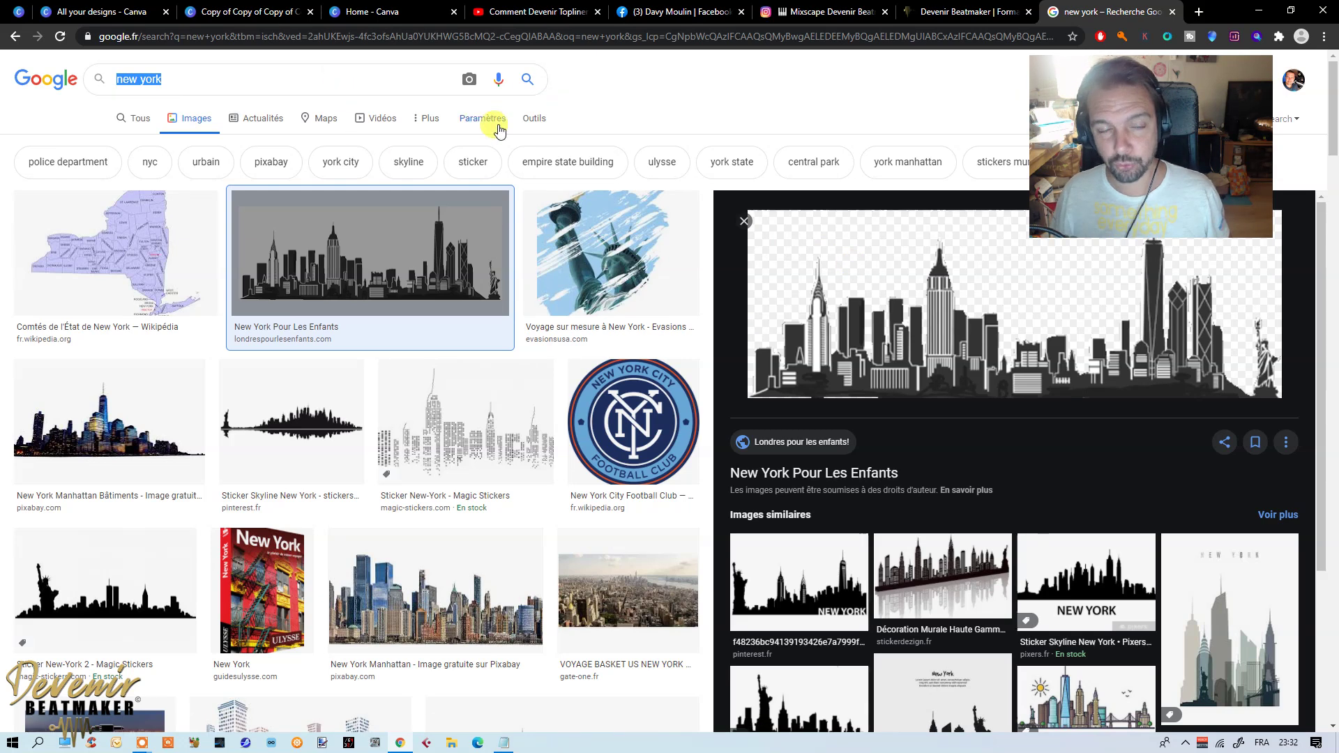
triple_click(189, 81)
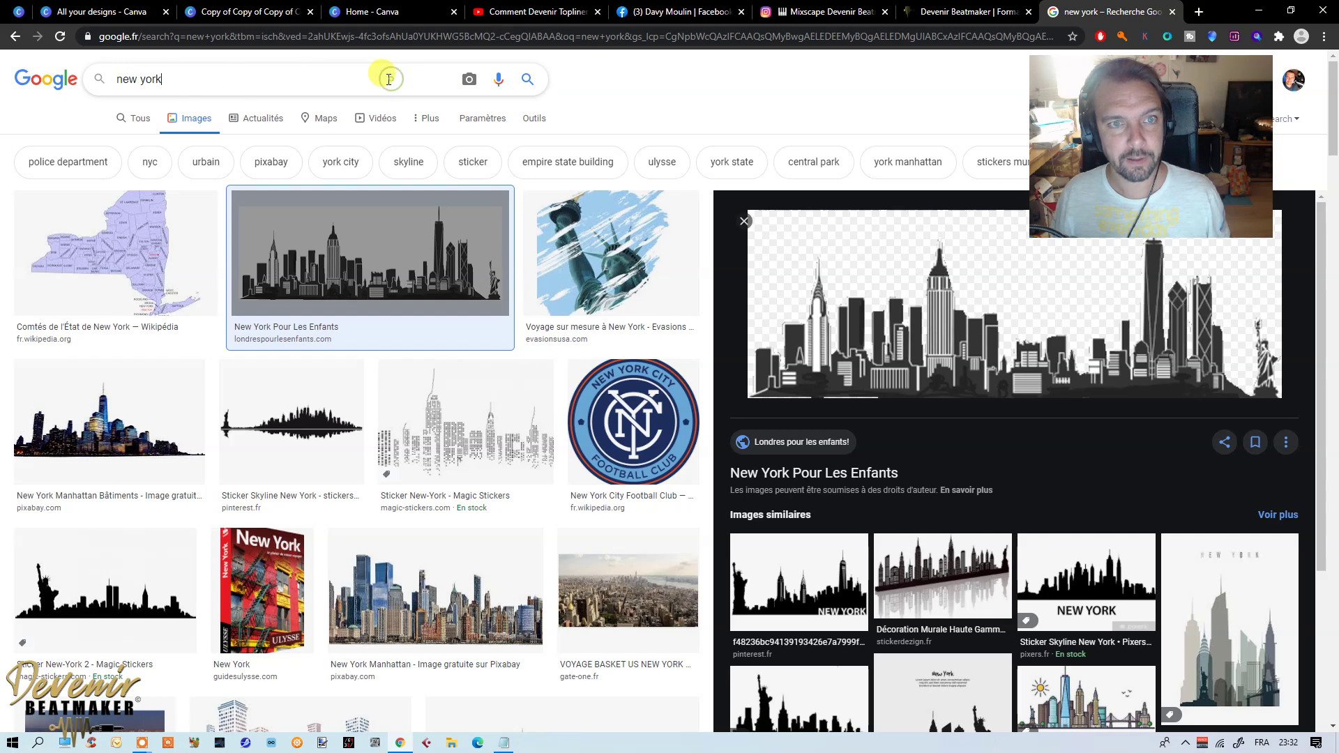
drag(412, 88, 56, 77)
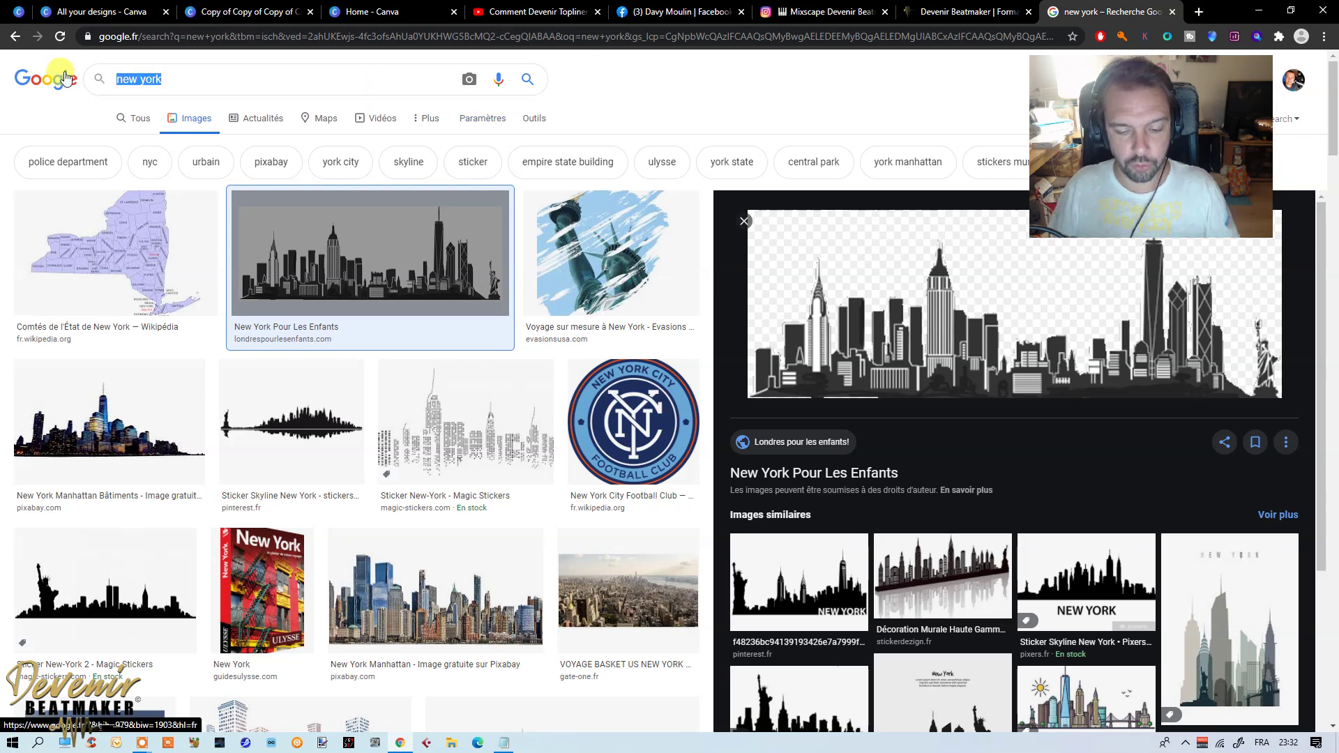
text(perss)
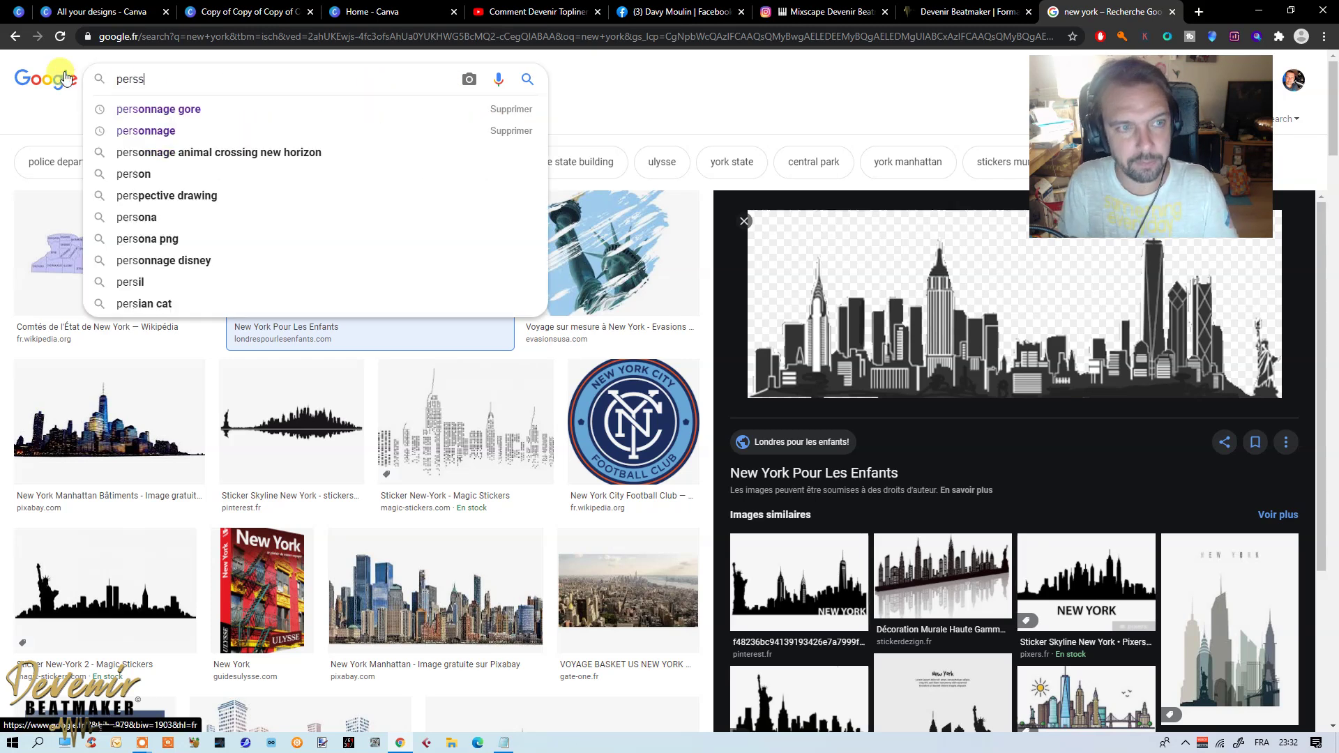
key(Down)
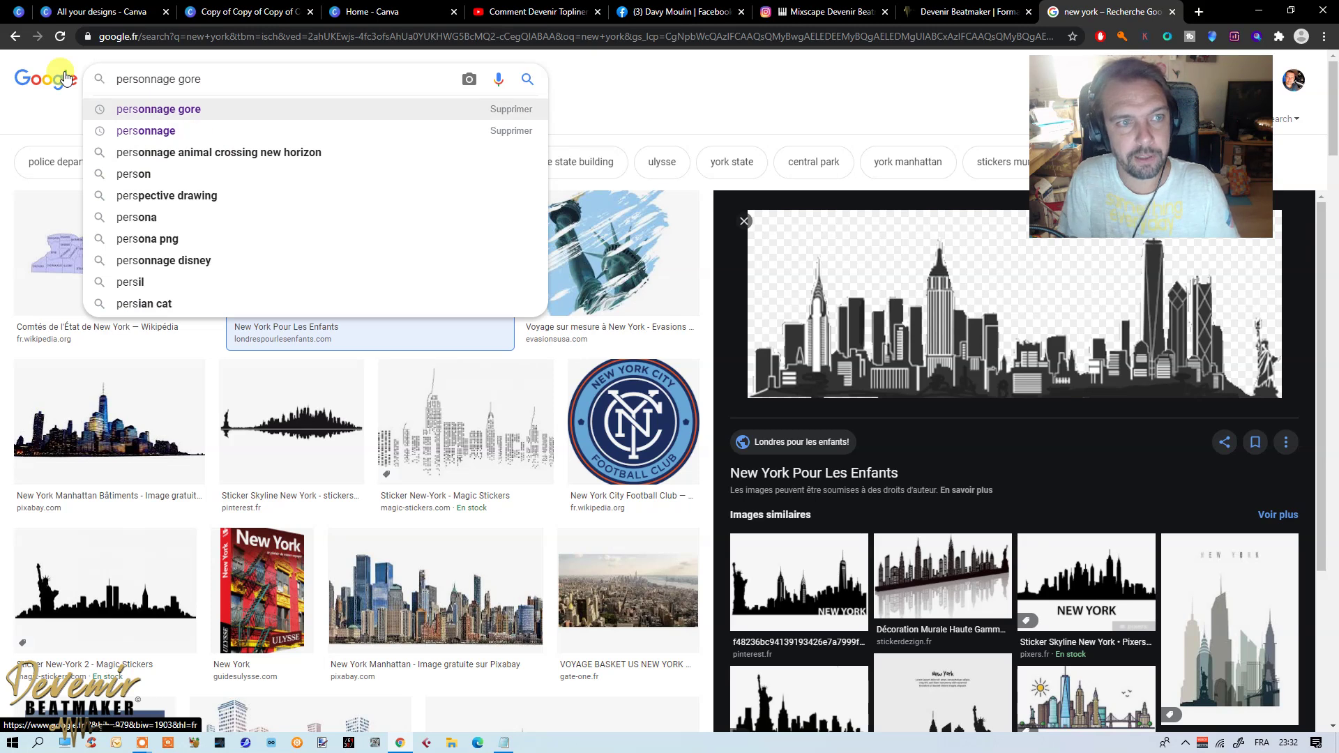
key(Return)
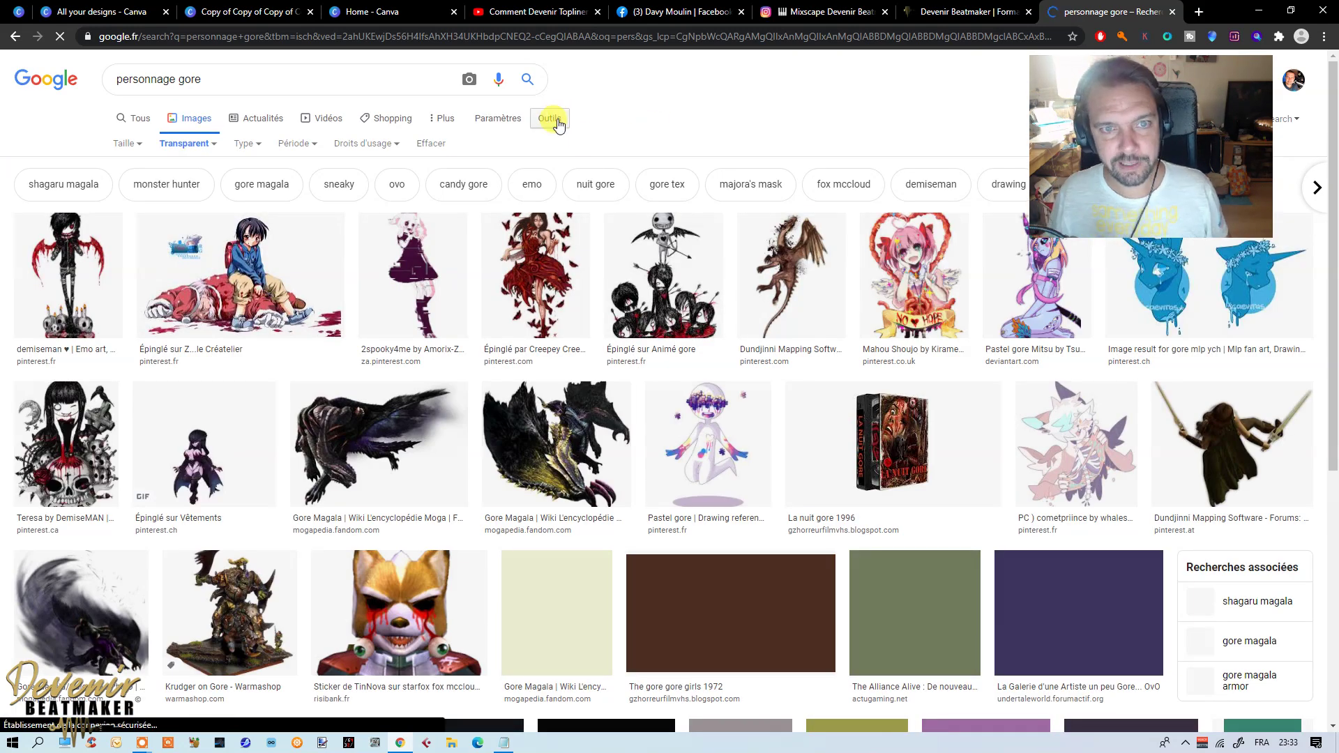
Step: Clear the transparent colour filter so results show all colours
click(555, 120)
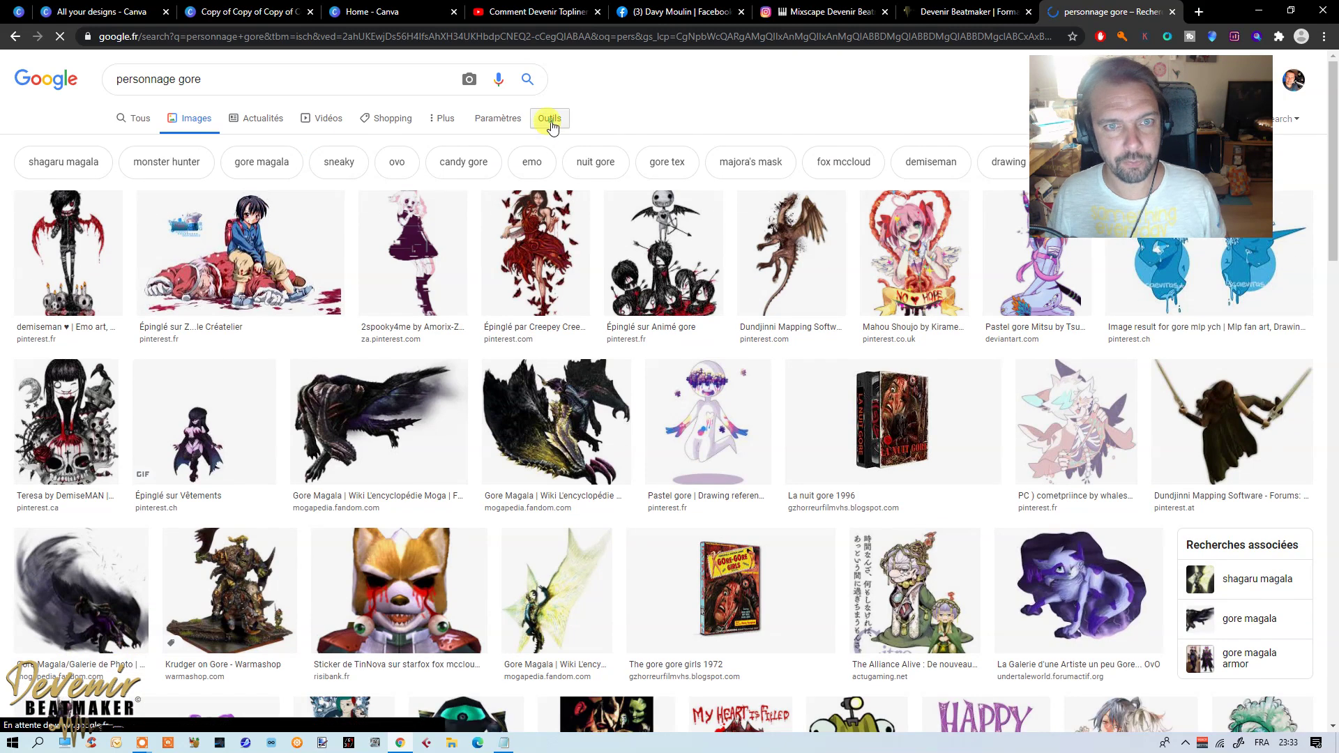
click(548, 118)
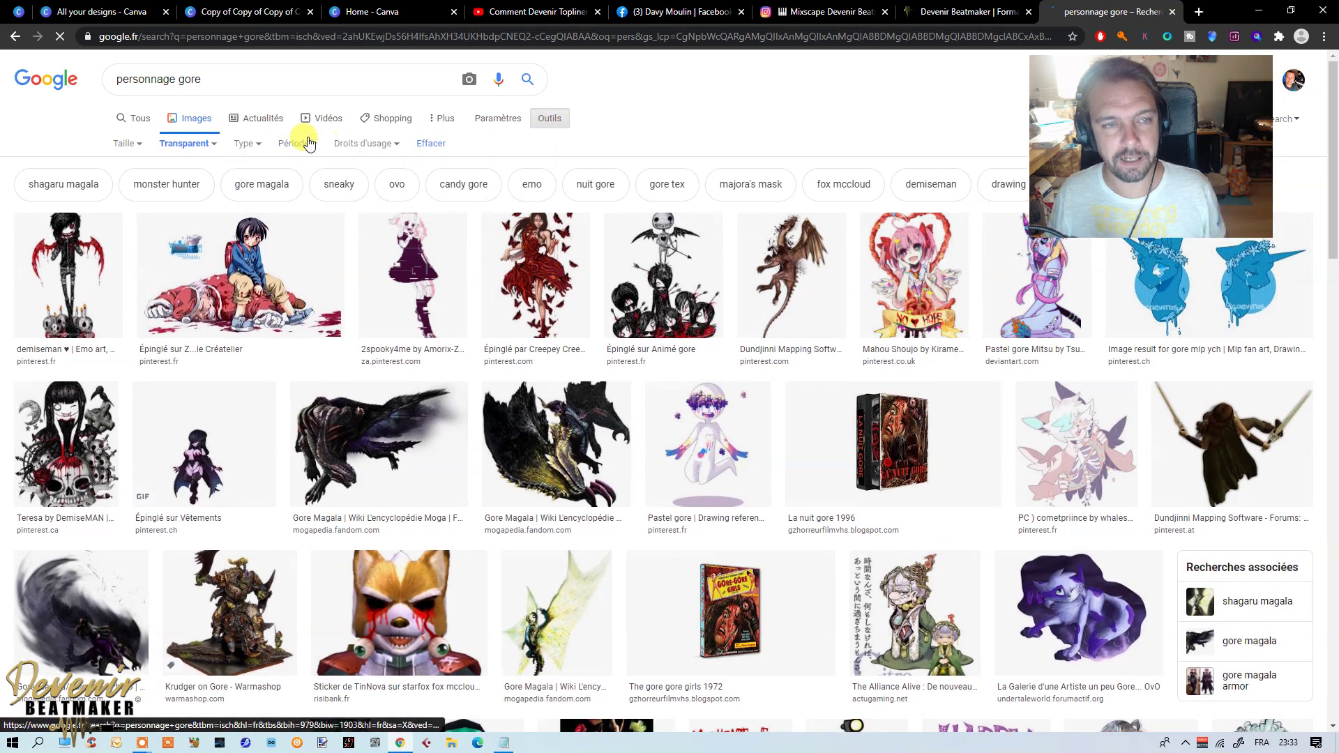
click(213, 147)
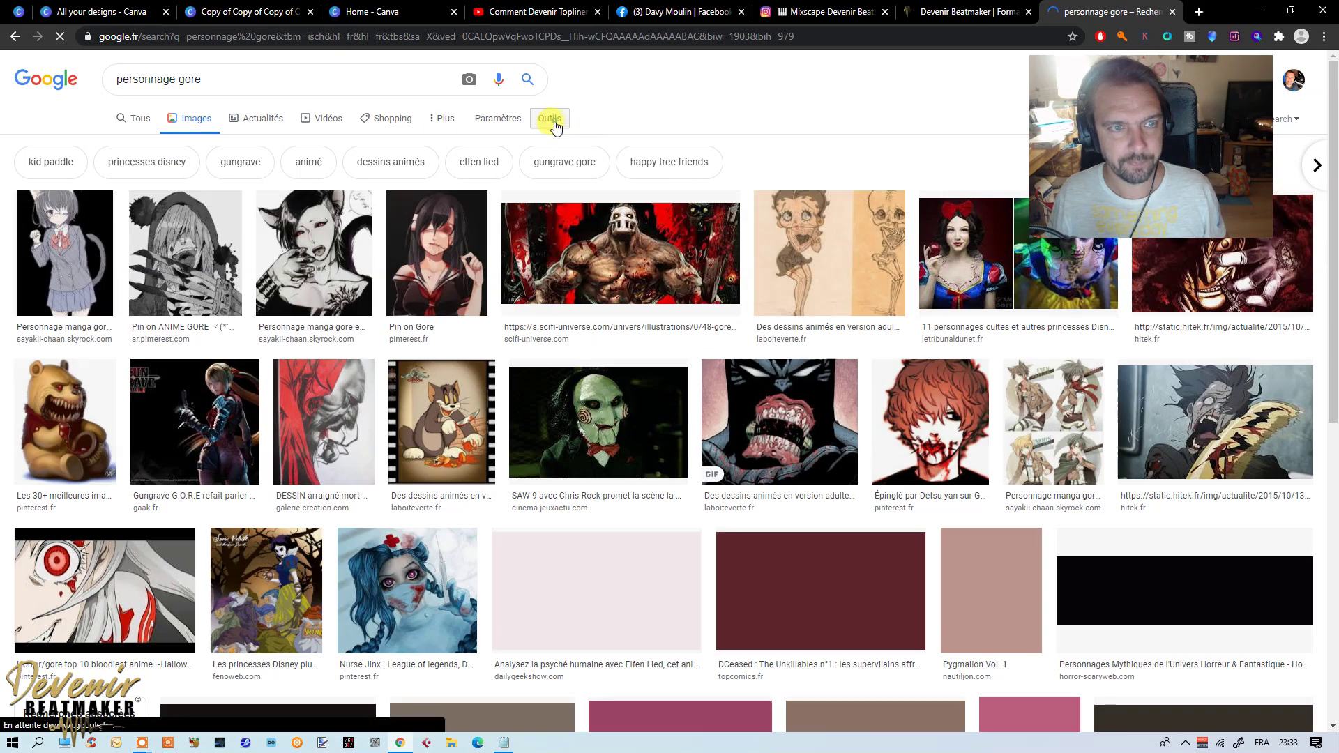
click(552, 120)
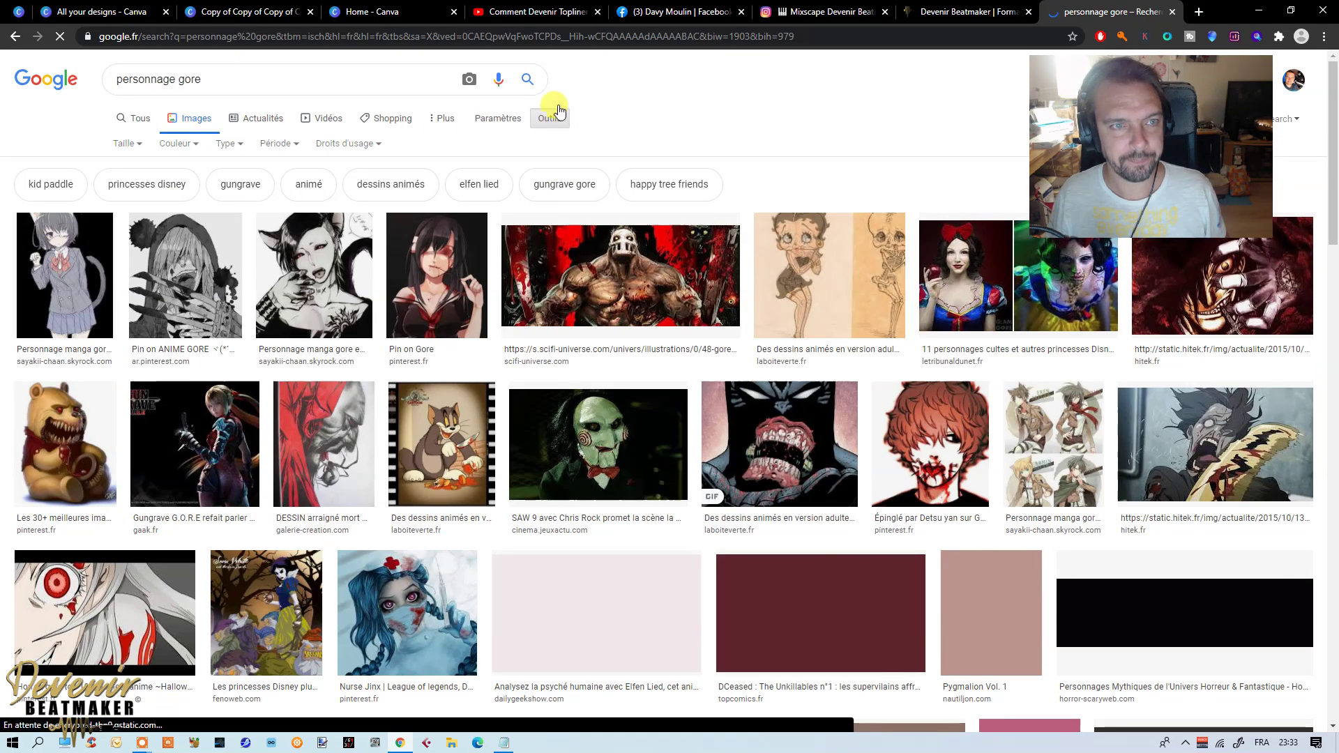
Step: Limit image results to transparent backgrounds and scroll through them
click(194, 146)
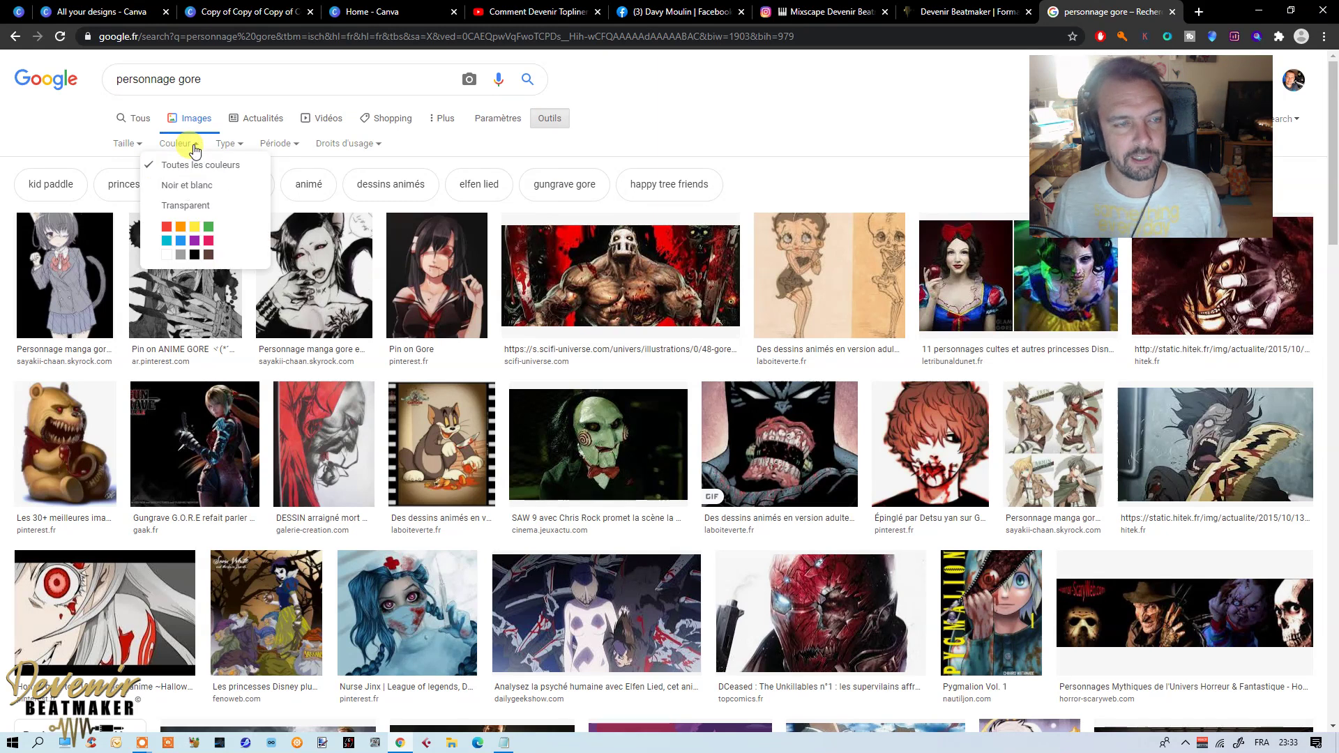
click(197, 205)
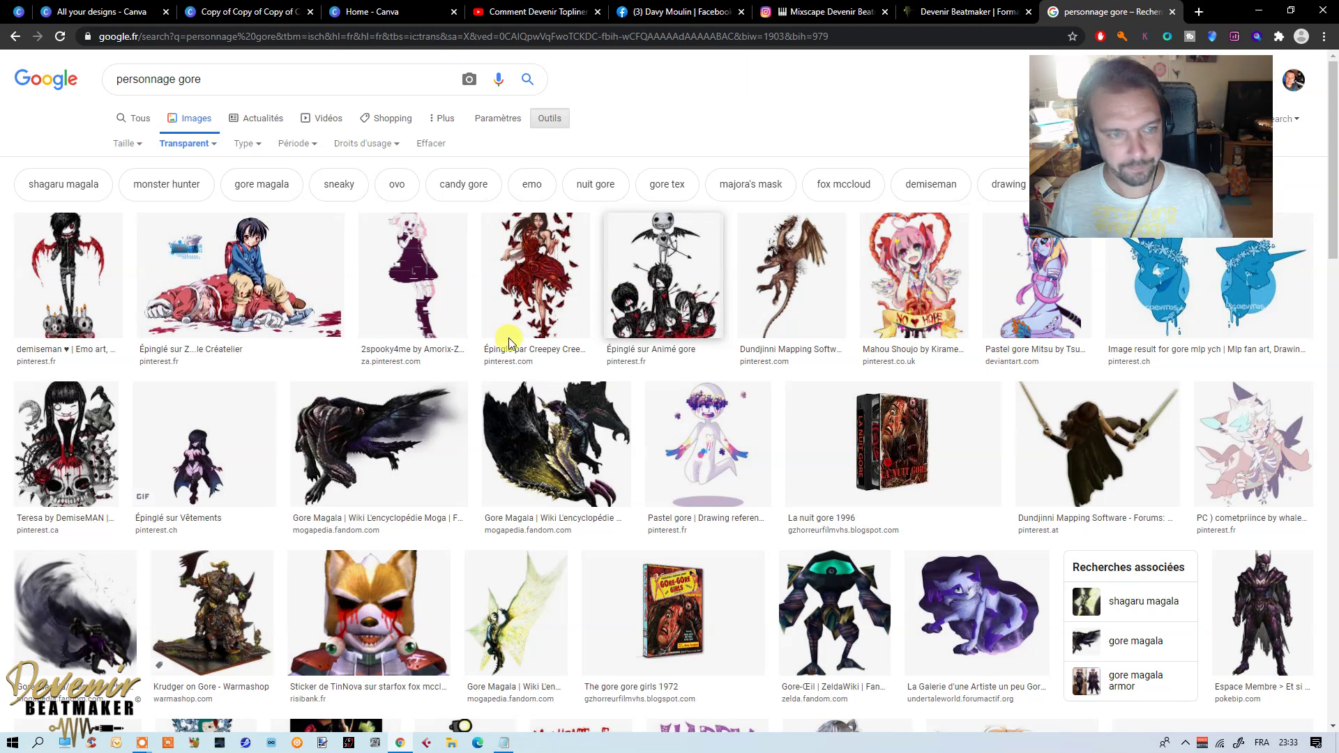
scroll(530, 355, down, 2)
scroll(546, 375, down, 4)
scroll(546, 375, down, 4)
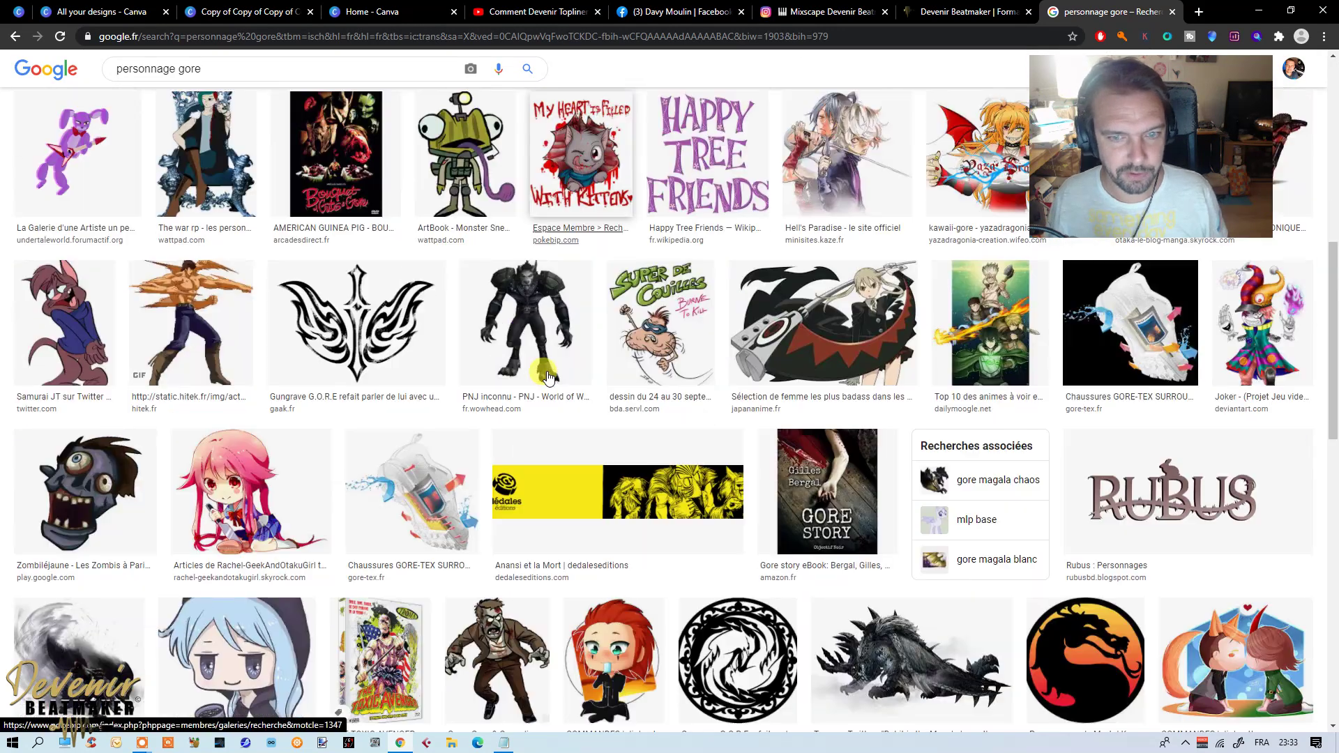
scroll(546, 376, down, 4)
Step: Copy the enlarged Mortal Kombat dragon logo image for the Canva design
click(1051, 452)
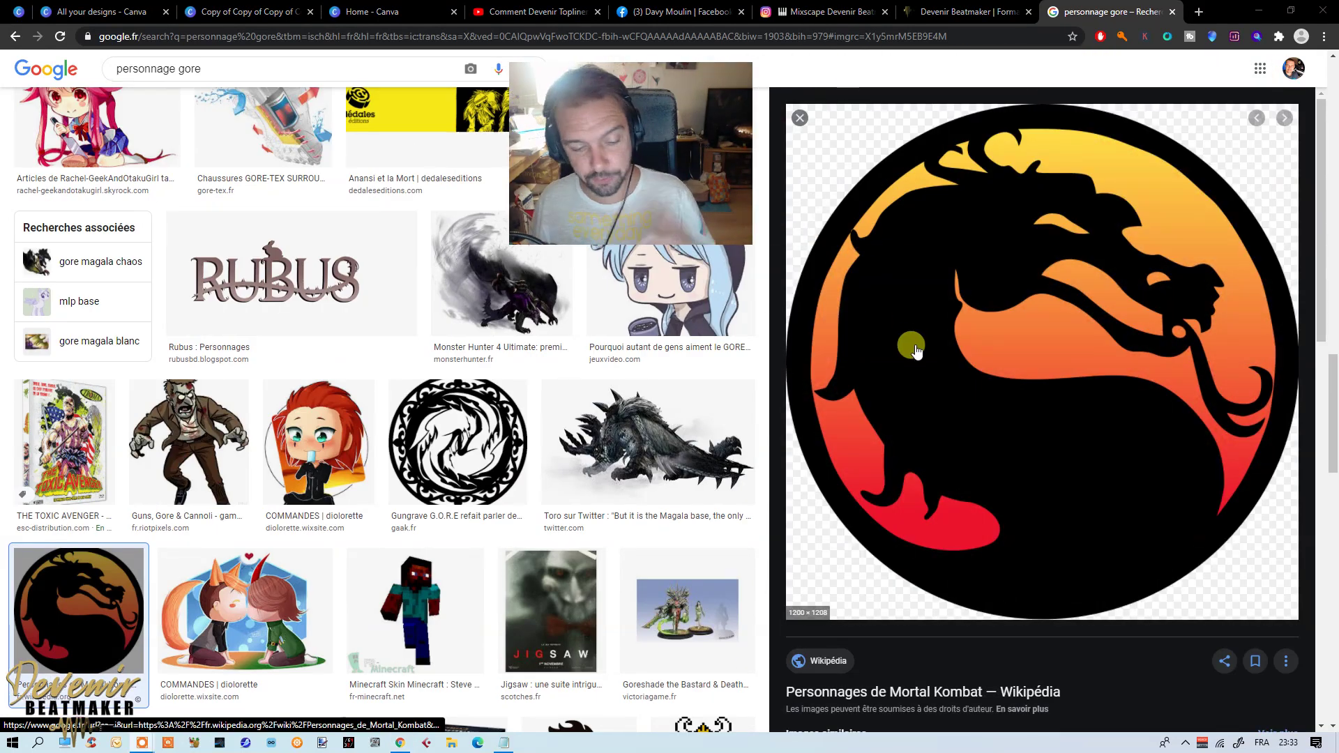
right_click(950, 314)
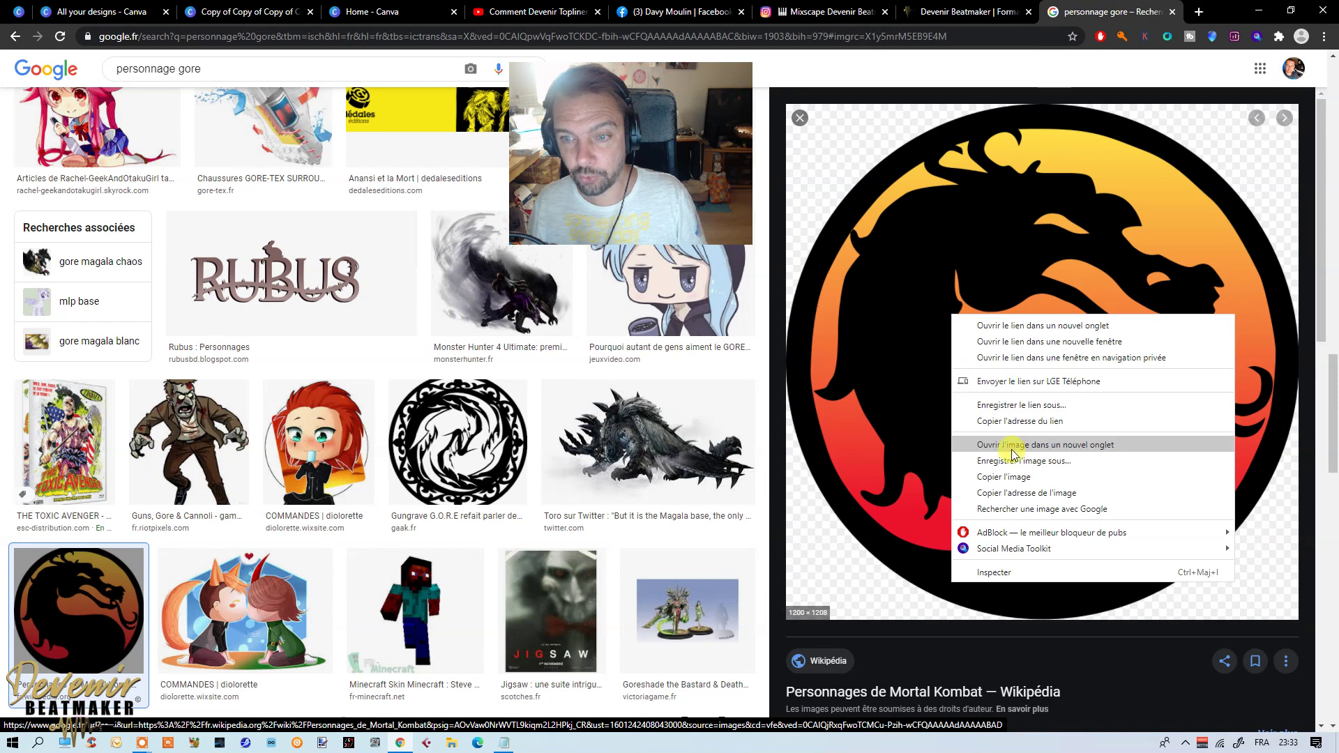
click(1015, 477)
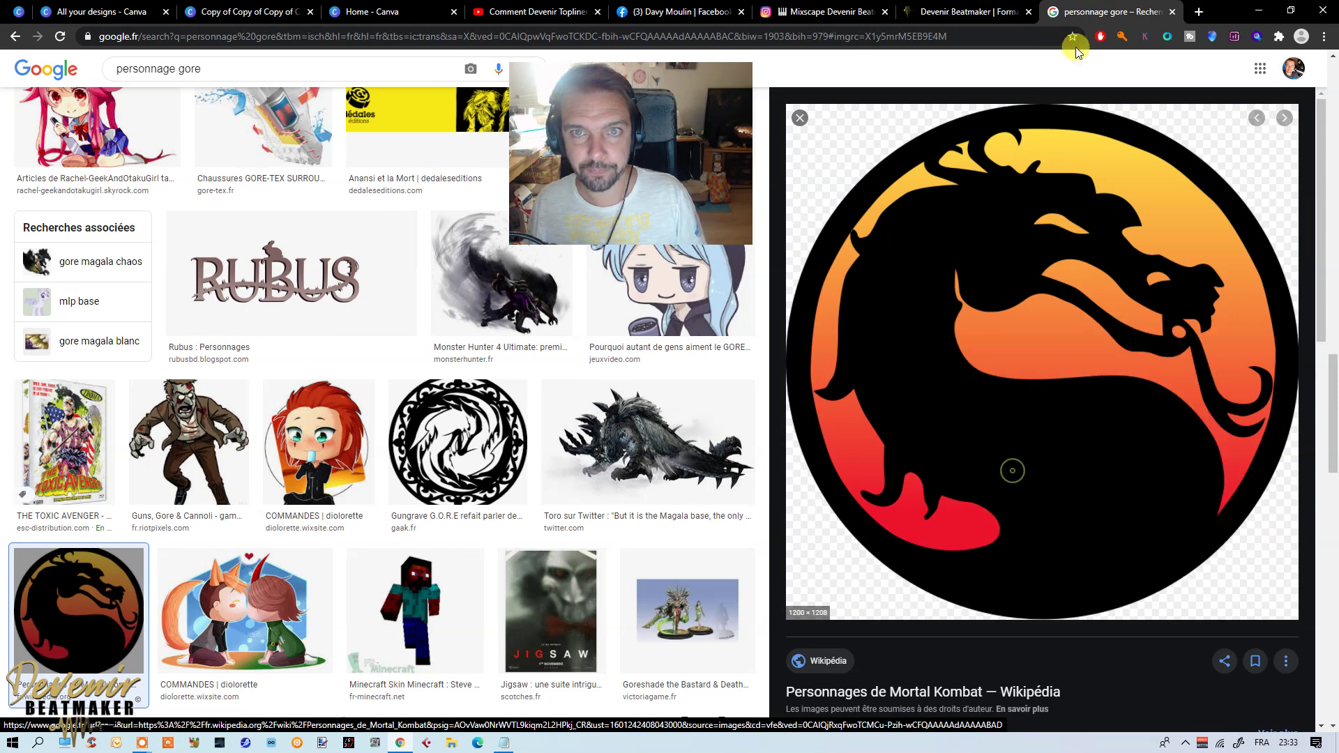
click(260, 12)
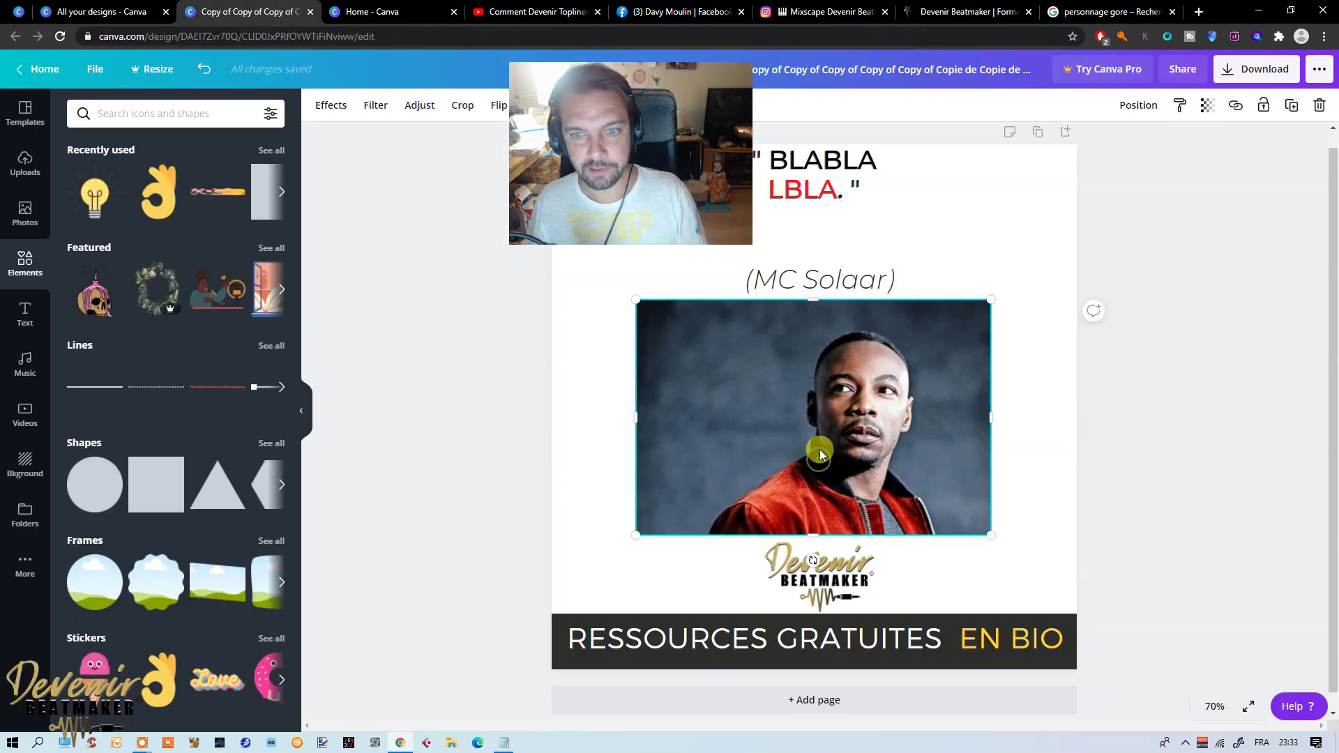
Step: Delete the MC Solaar photo and try pasting the dragon logo, dismissing the paste help
key(Delete)
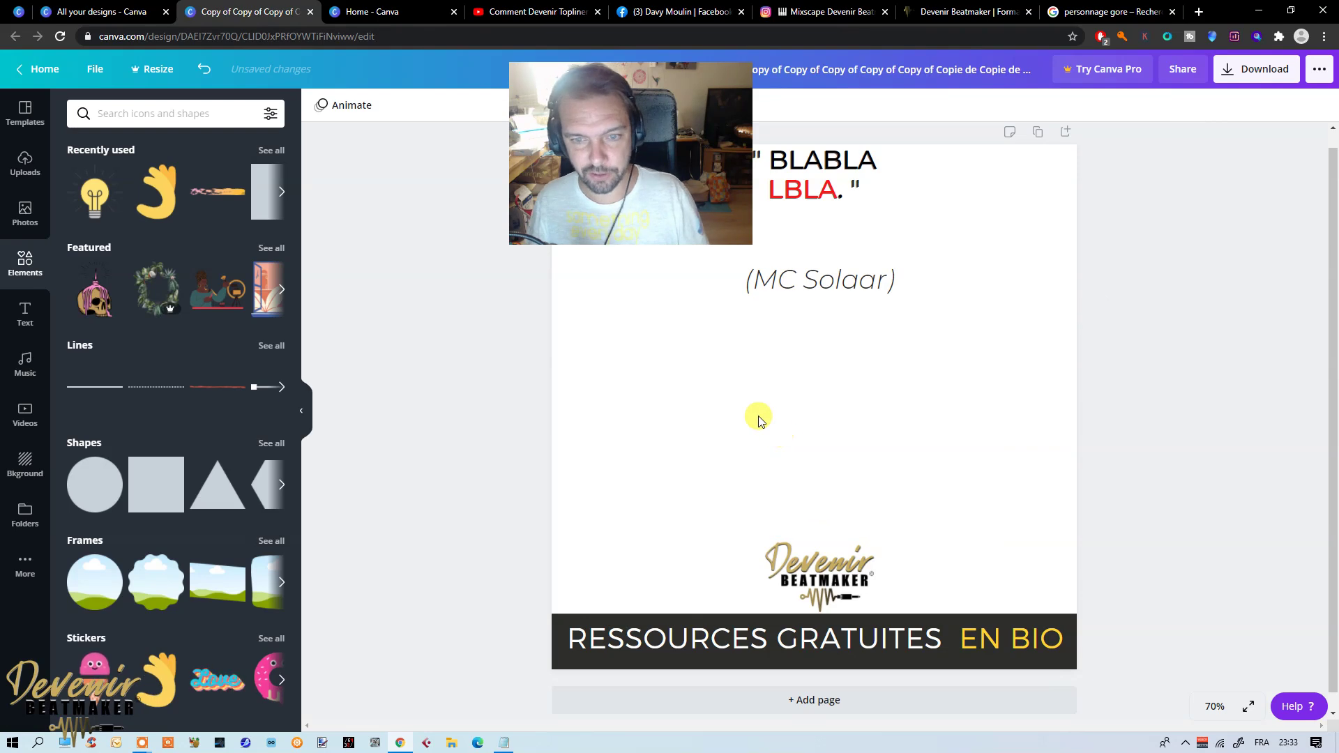
right_click(769, 409)
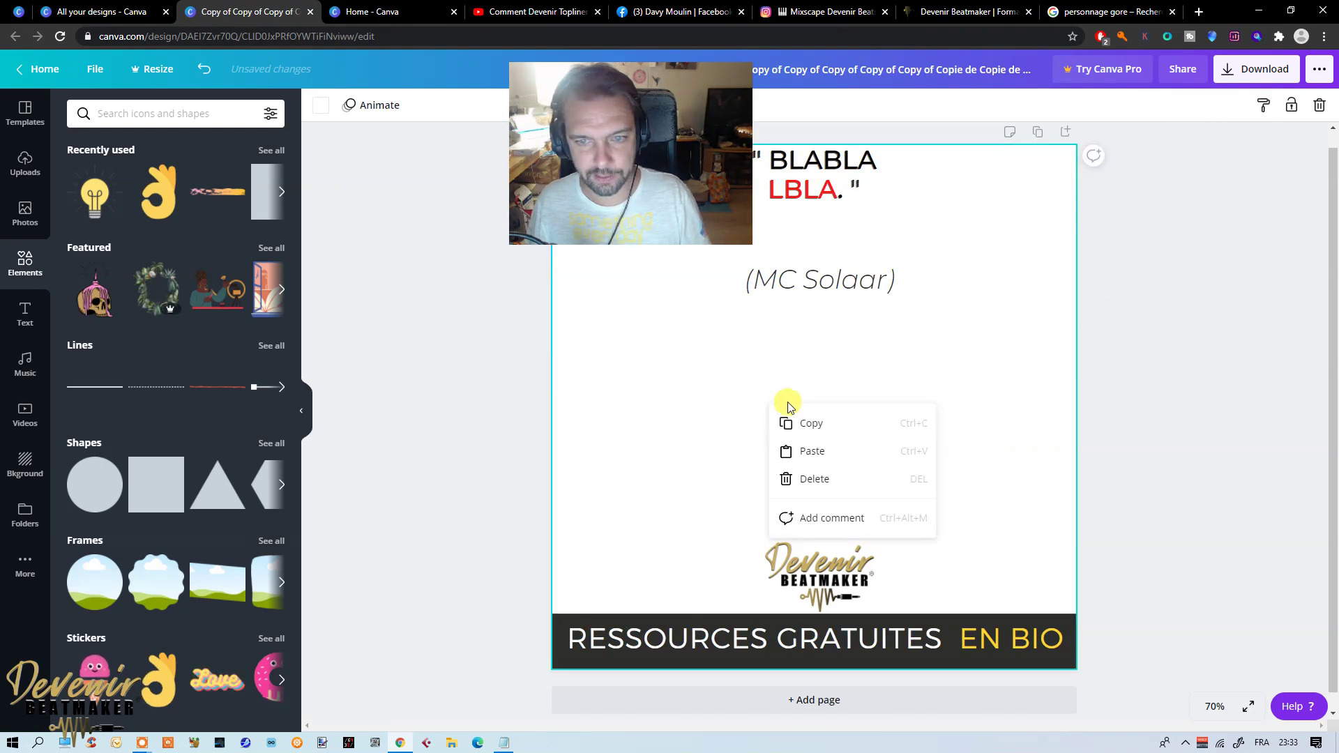
click(813, 452)
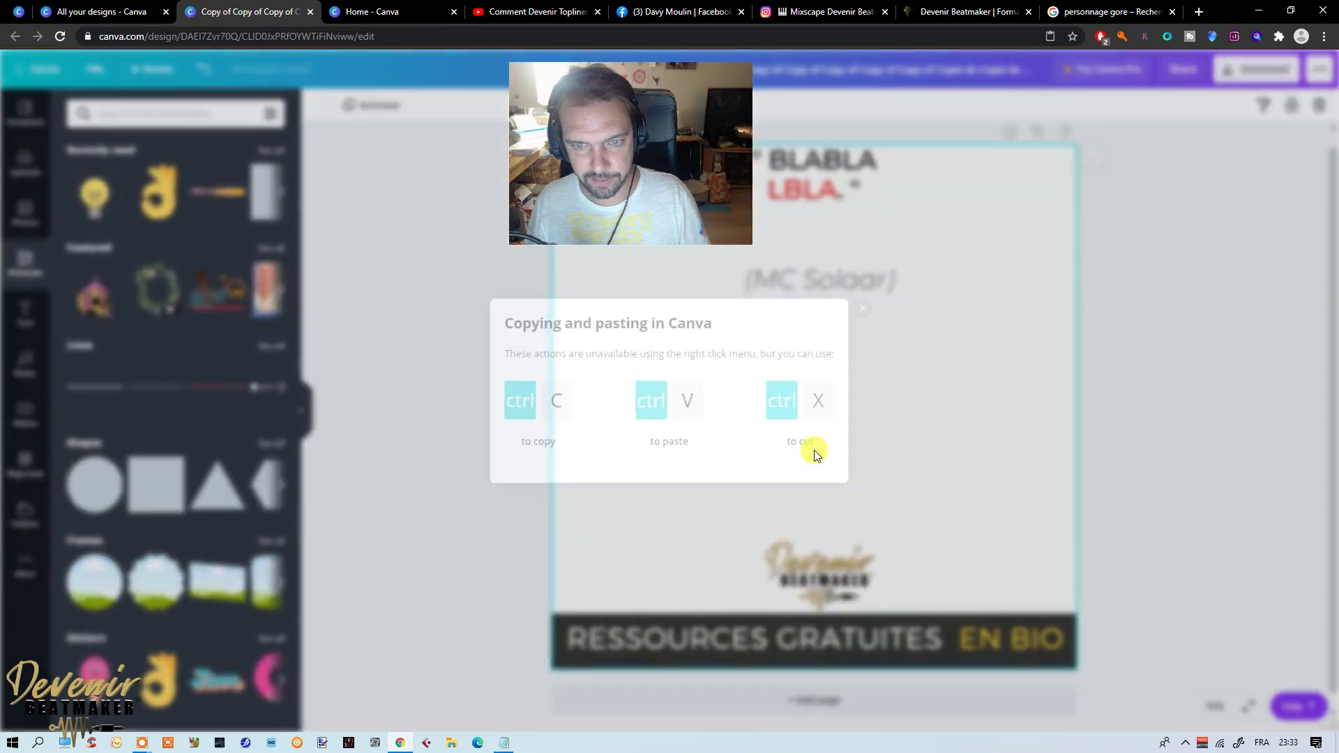
click(878, 339)
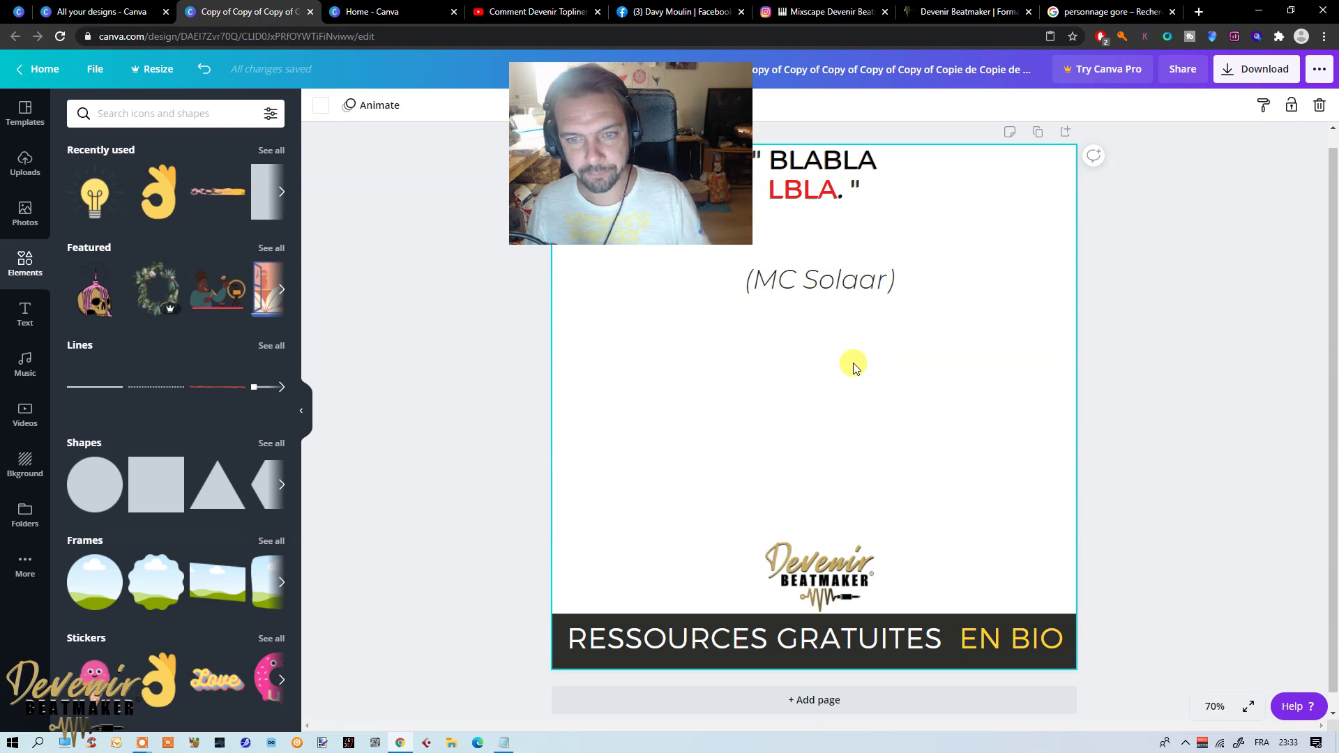
Step: Paste the dragon logo, shrink it, and centre it below the (MC Solaar) caption
key(ctrl+v)
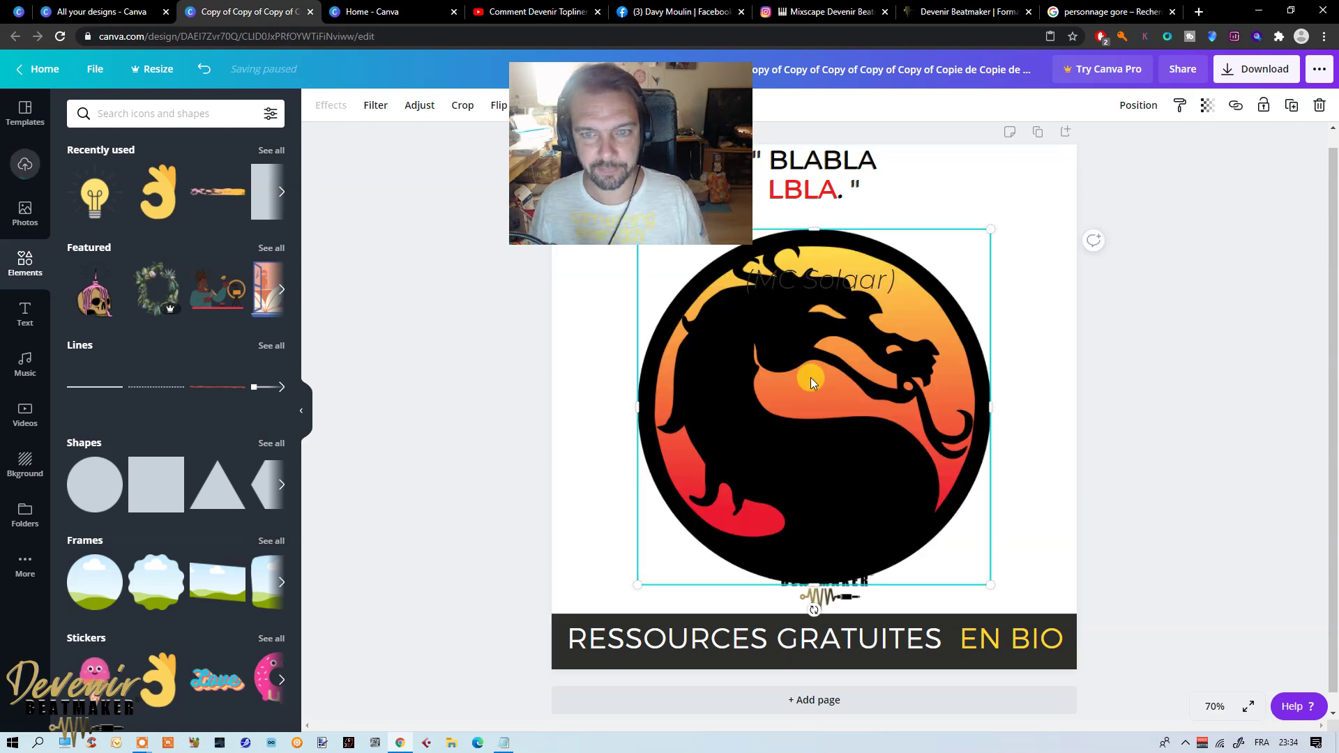
drag(807, 368, 826, 427)
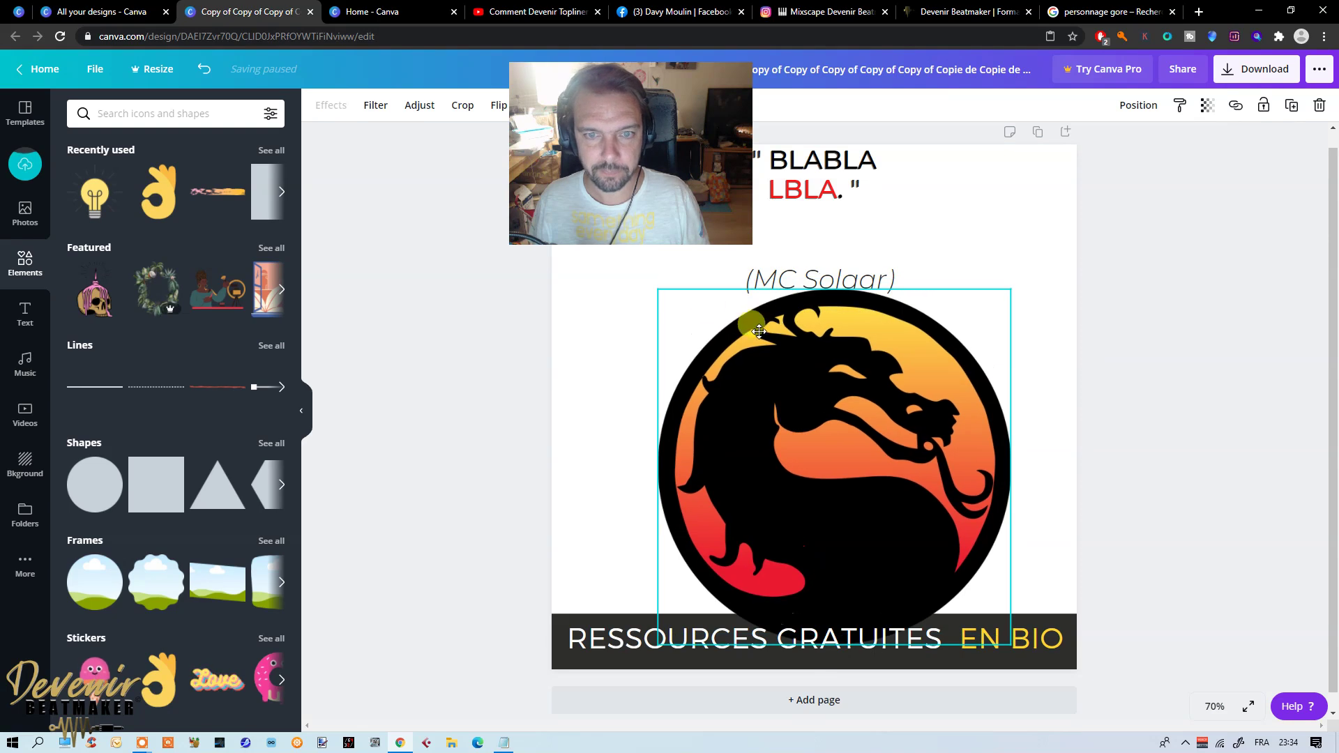
mouse_move(680, 313)
mouse_down()
mouse_move(858, 483)
mouse_move(799, 362)
mouse_move(780, 356)
mouse_up()
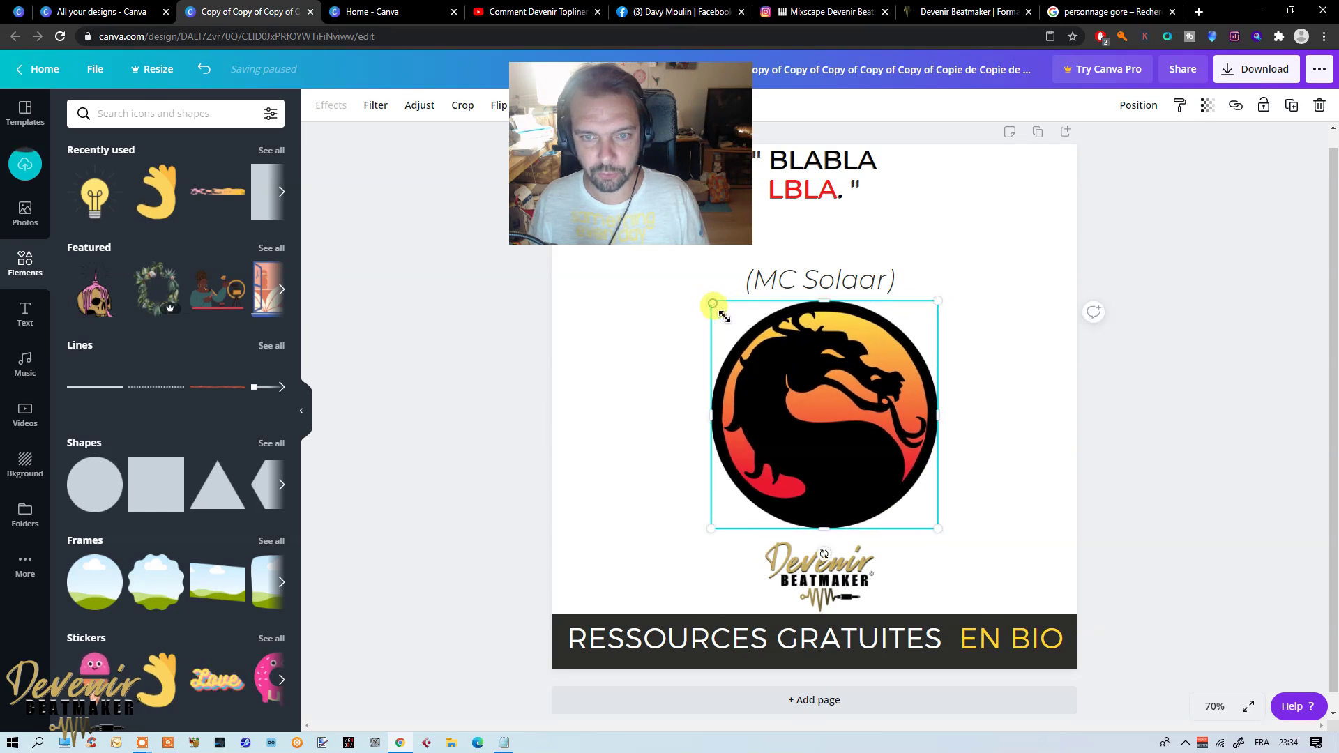
drag(717, 308, 729, 320)
drag(876, 360, 783, 357)
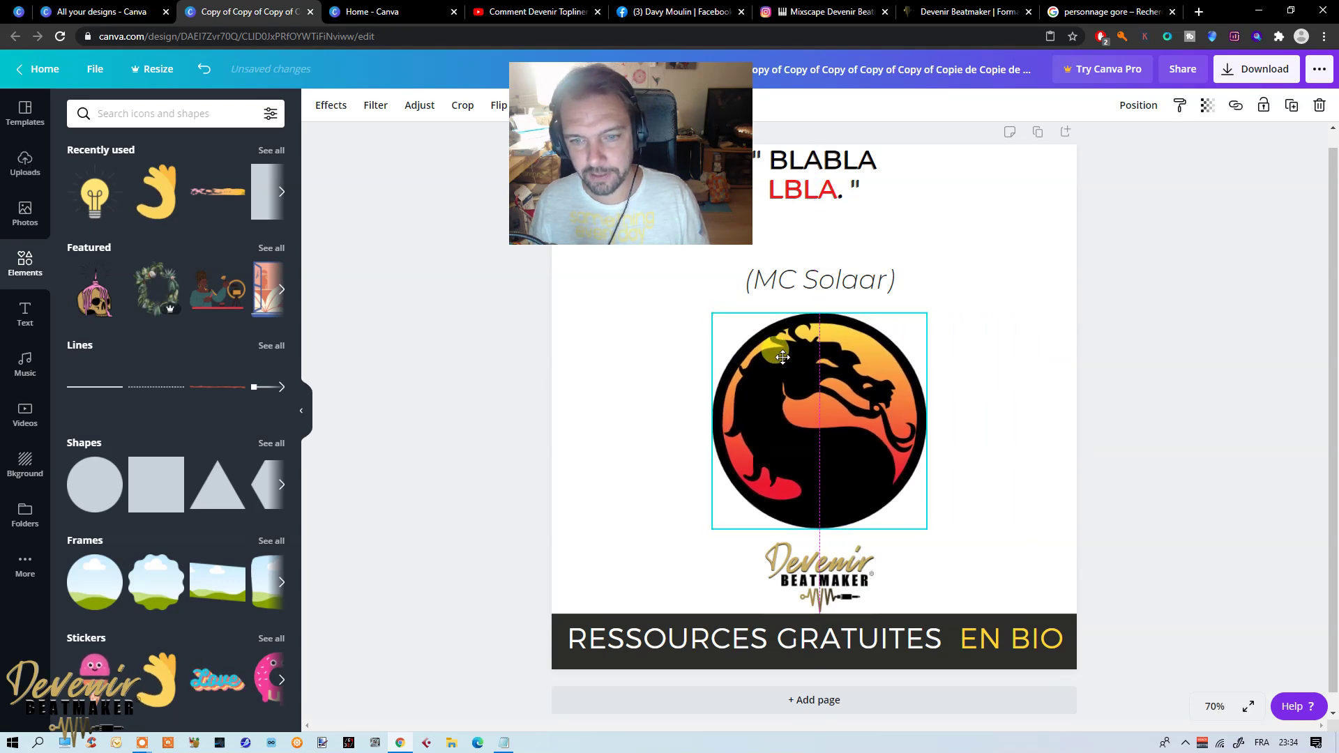
drag(782, 358, 783, 358)
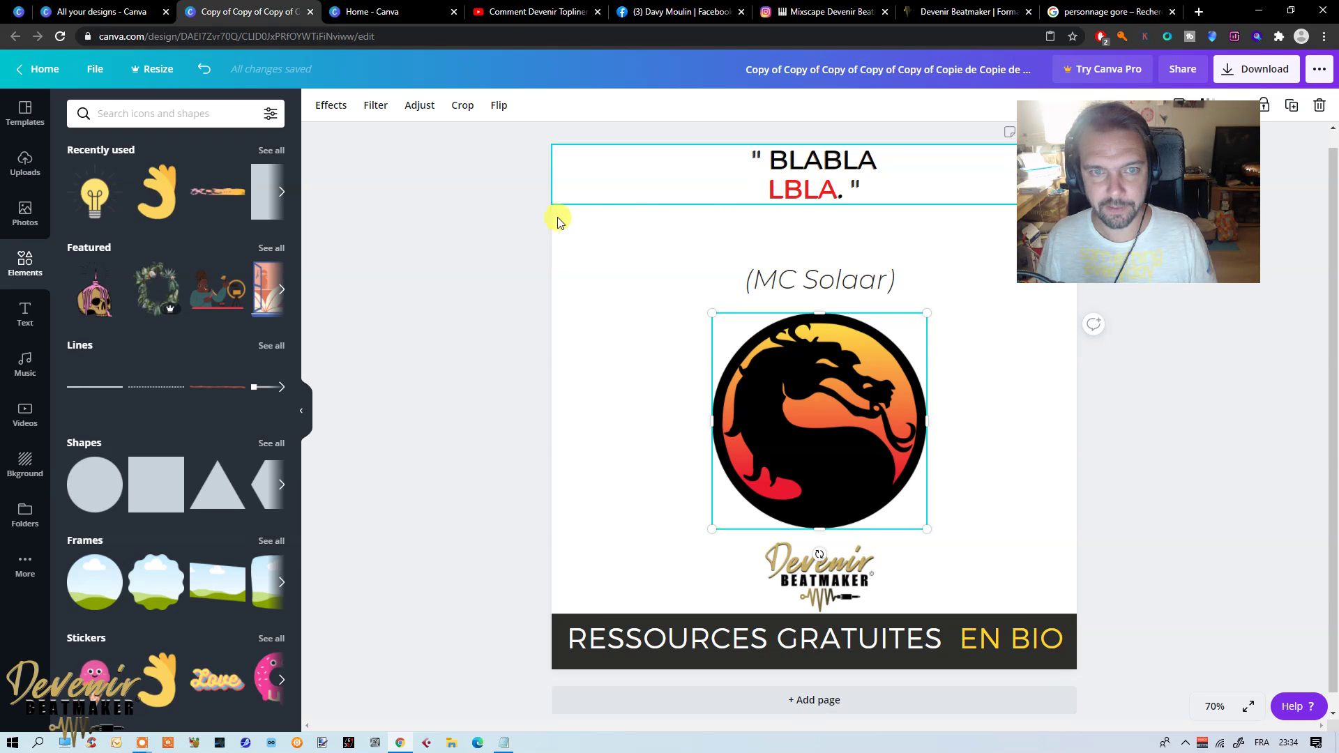
Step: Widen the BLABLA LBLA quote text box and set its font size to 48
click(784, 176)
drag(775, 159, 862, 194)
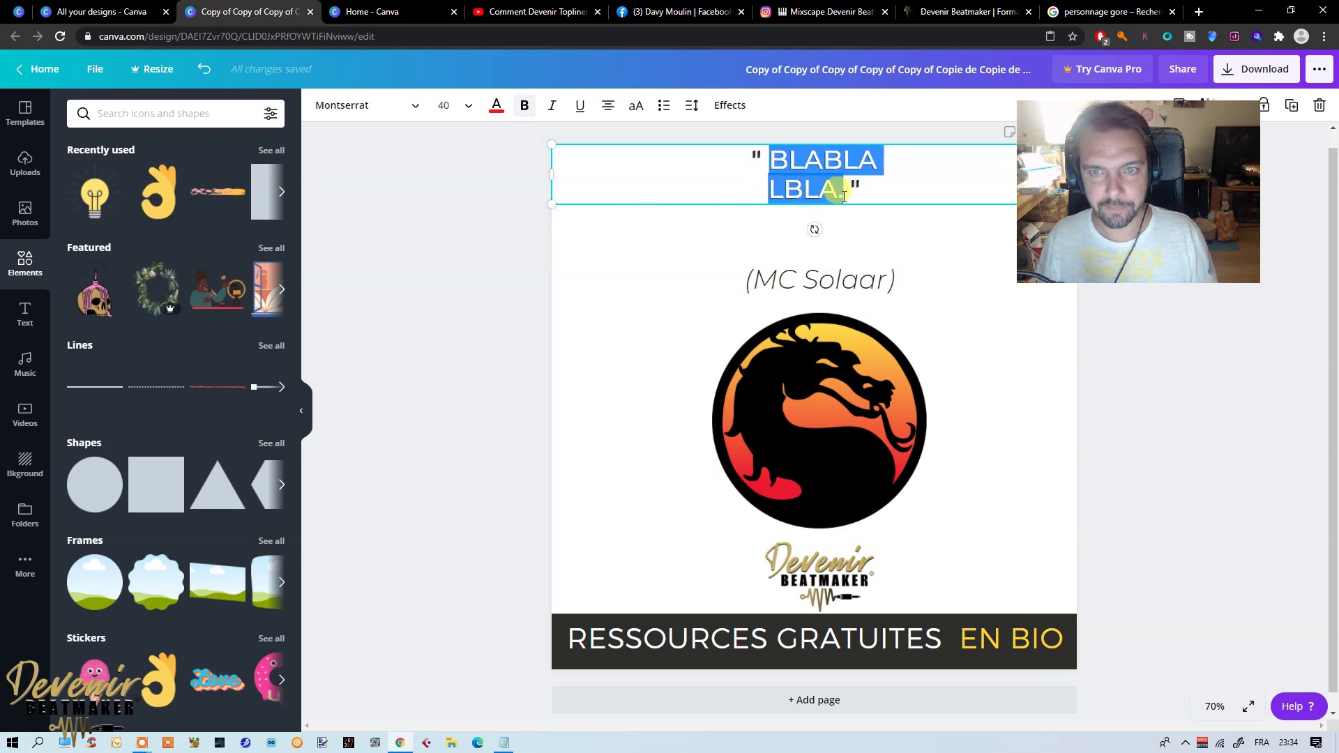
drag(514, 244, 643, 237)
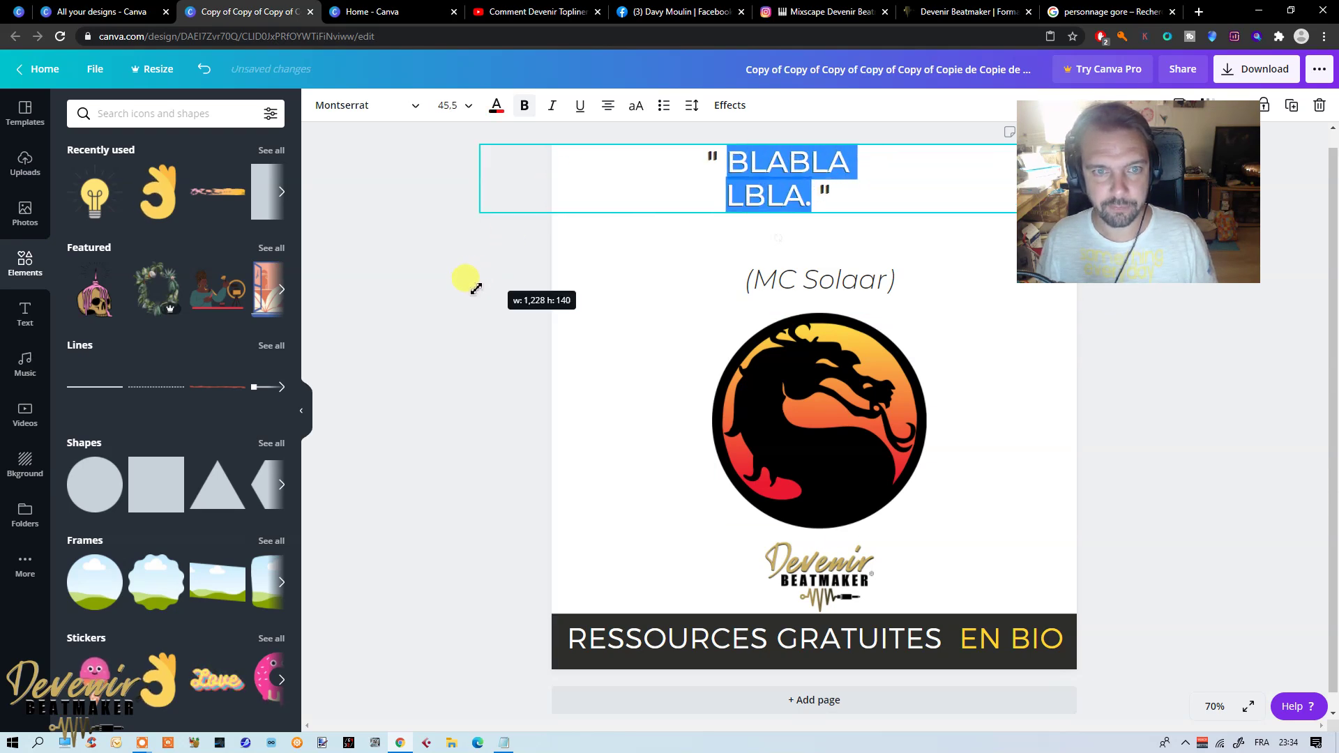
drag(643, 237, 591, 233)
click(471, 113)
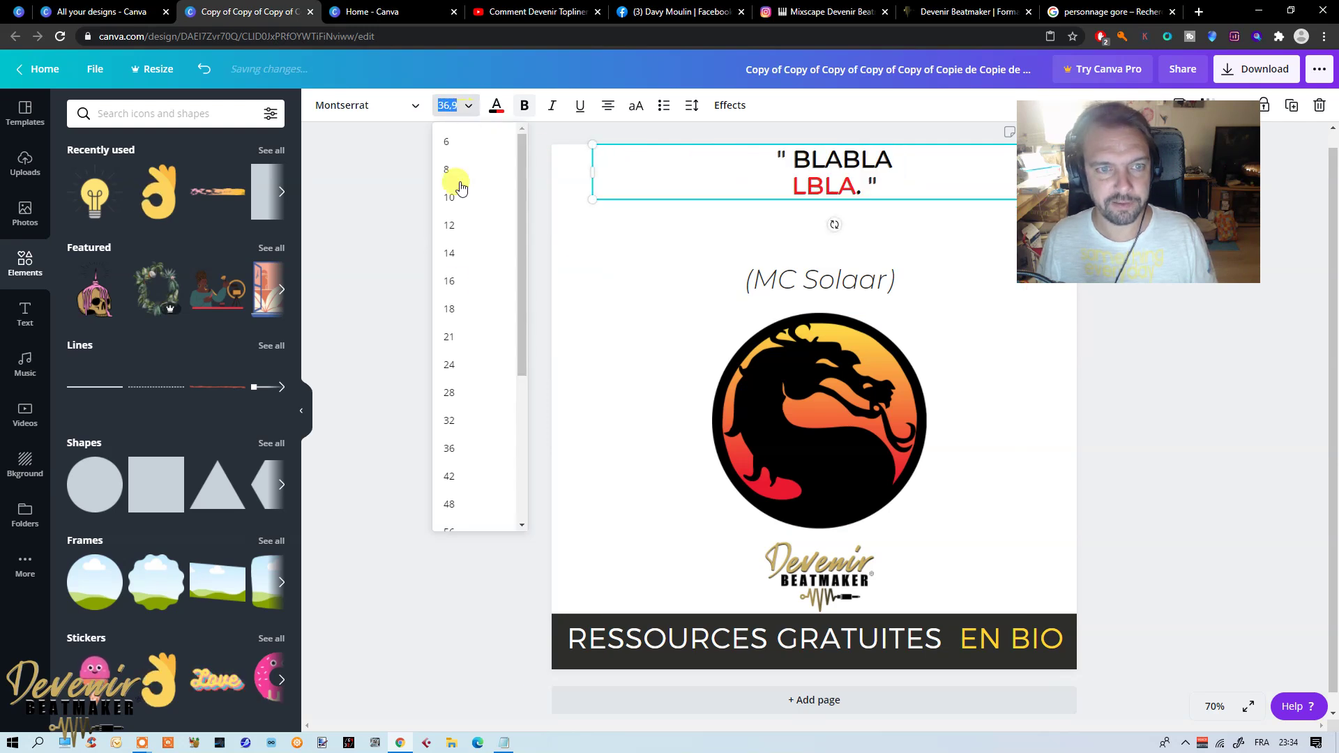
click(448, 504)
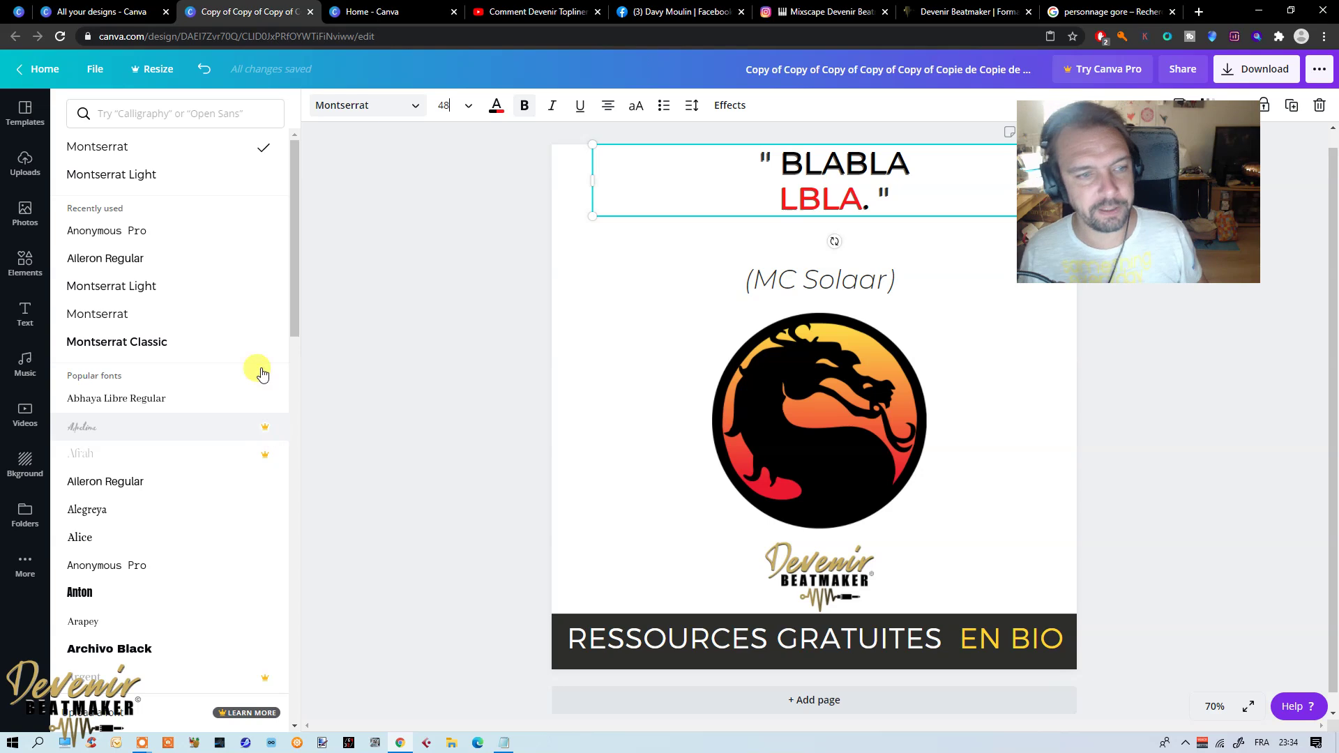
Step: Nudge the dragon logo right and slightly down, just above the Devenir Beatmaker logo
scroll(256, 366, down, 1)
scroll(183, 441, down, 2)
scroll(145, 303, down, 5)
scroll(155, 347, up, 5)
scroll(150, 341, up, 3)
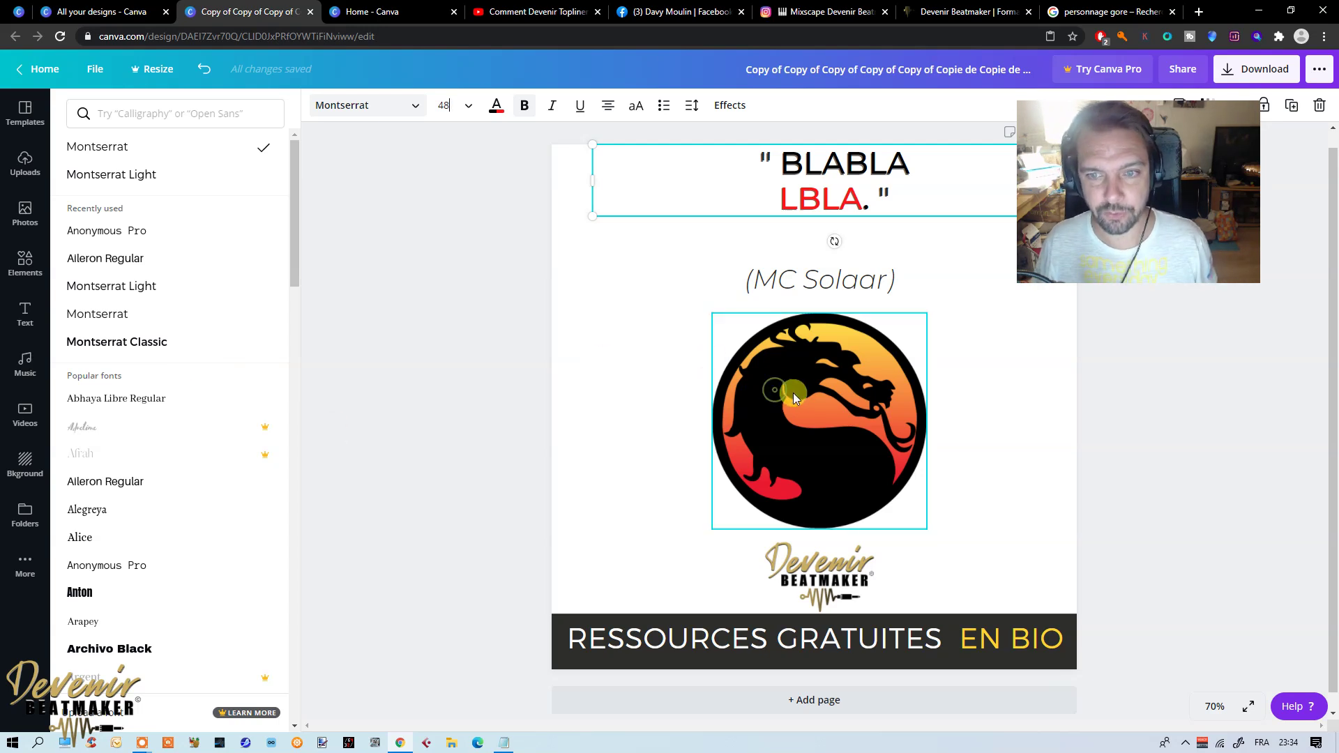
drag(805, 395, 829, 406)
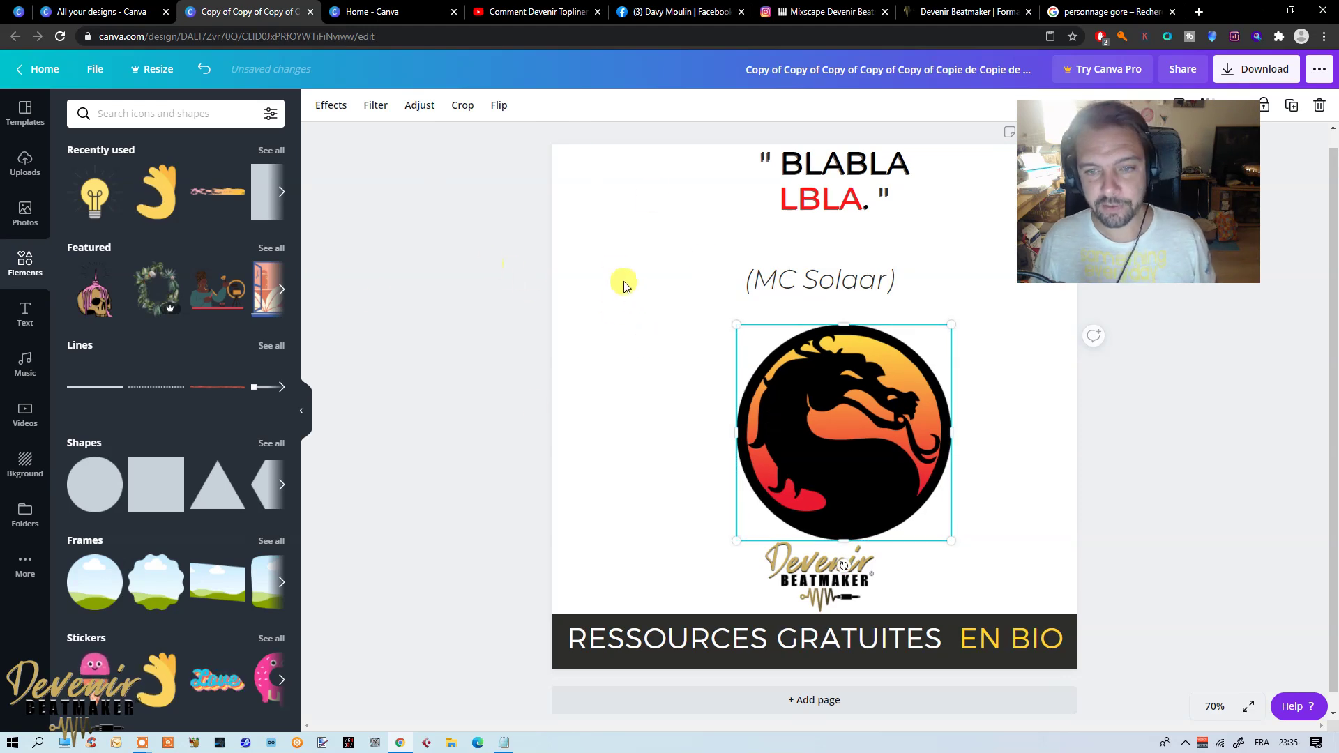
Step: Bring up the Effects options for the selected dragon logo
click(331, 109)
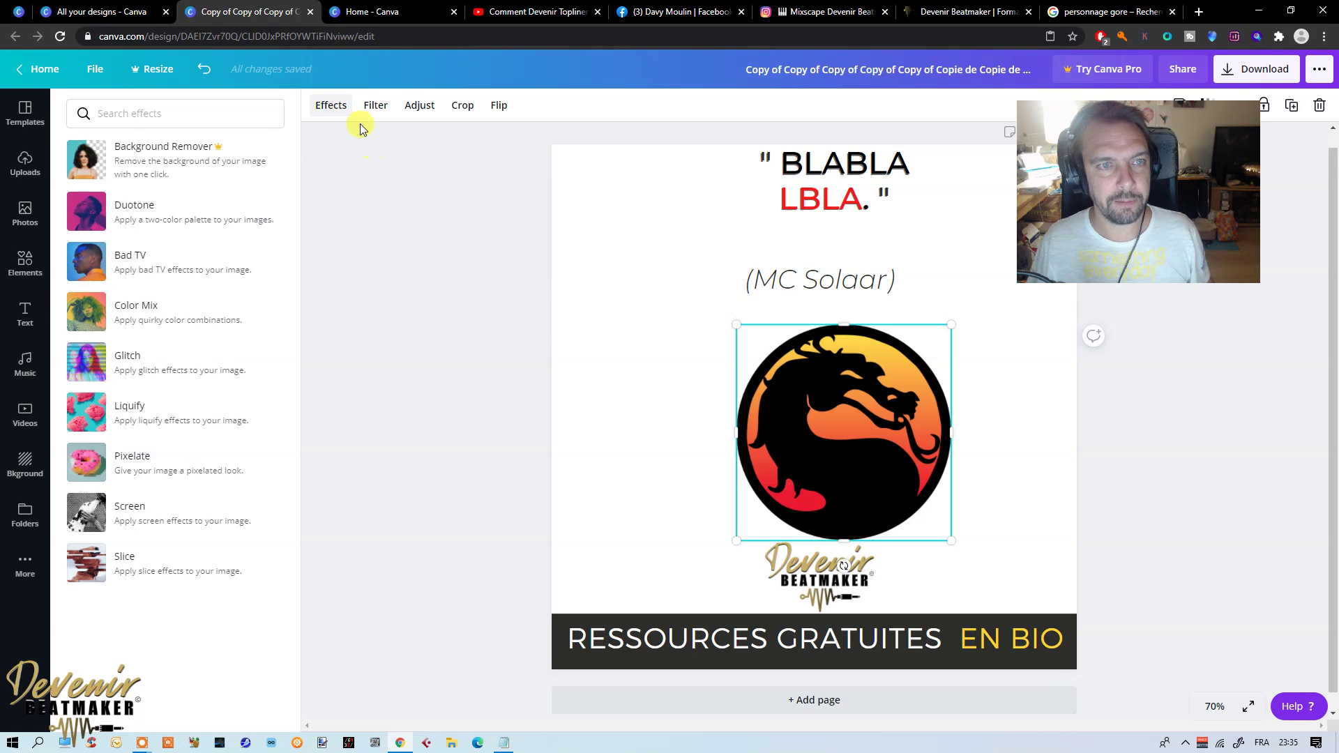
Step: Try filter presets on the dragon logo: Epic, Selfie, Whimsical, Dalliance, Greyscale and Dare
click(371, 108)
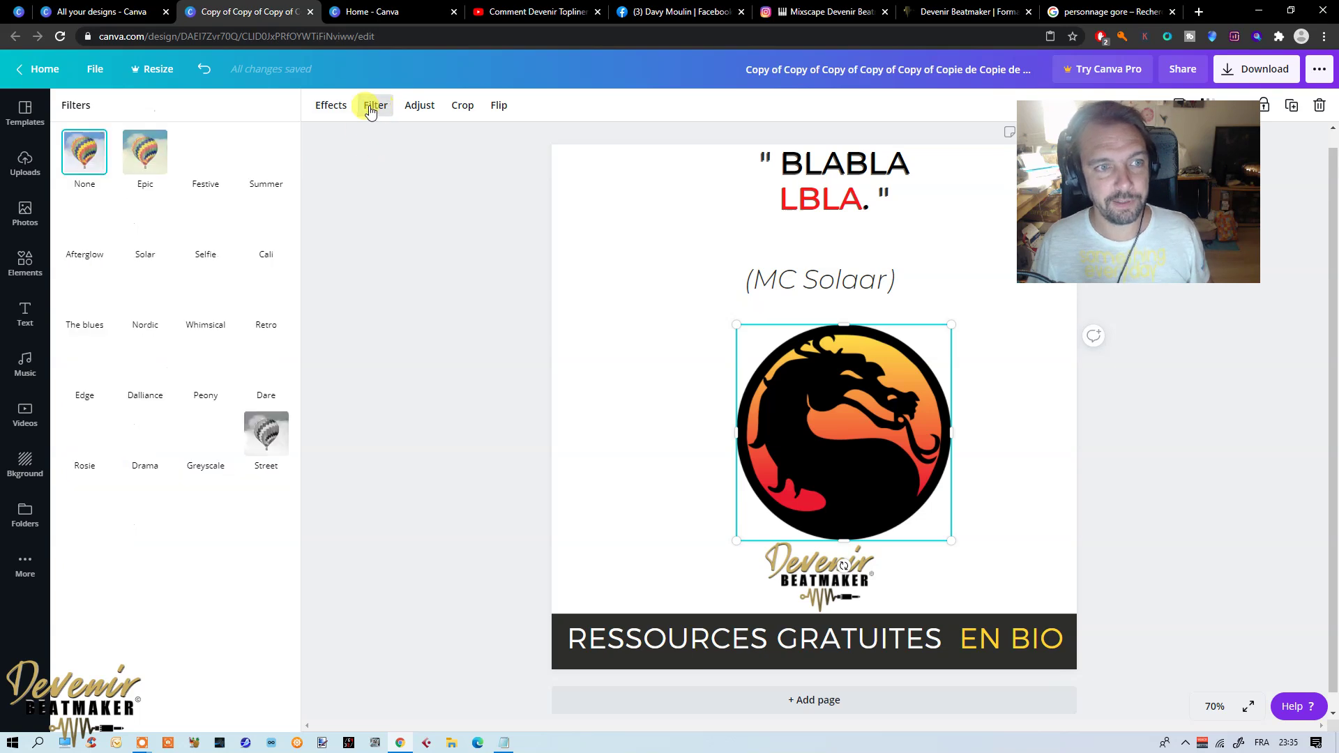
click(147, 153)
click(229, 291)
click(210, 339)
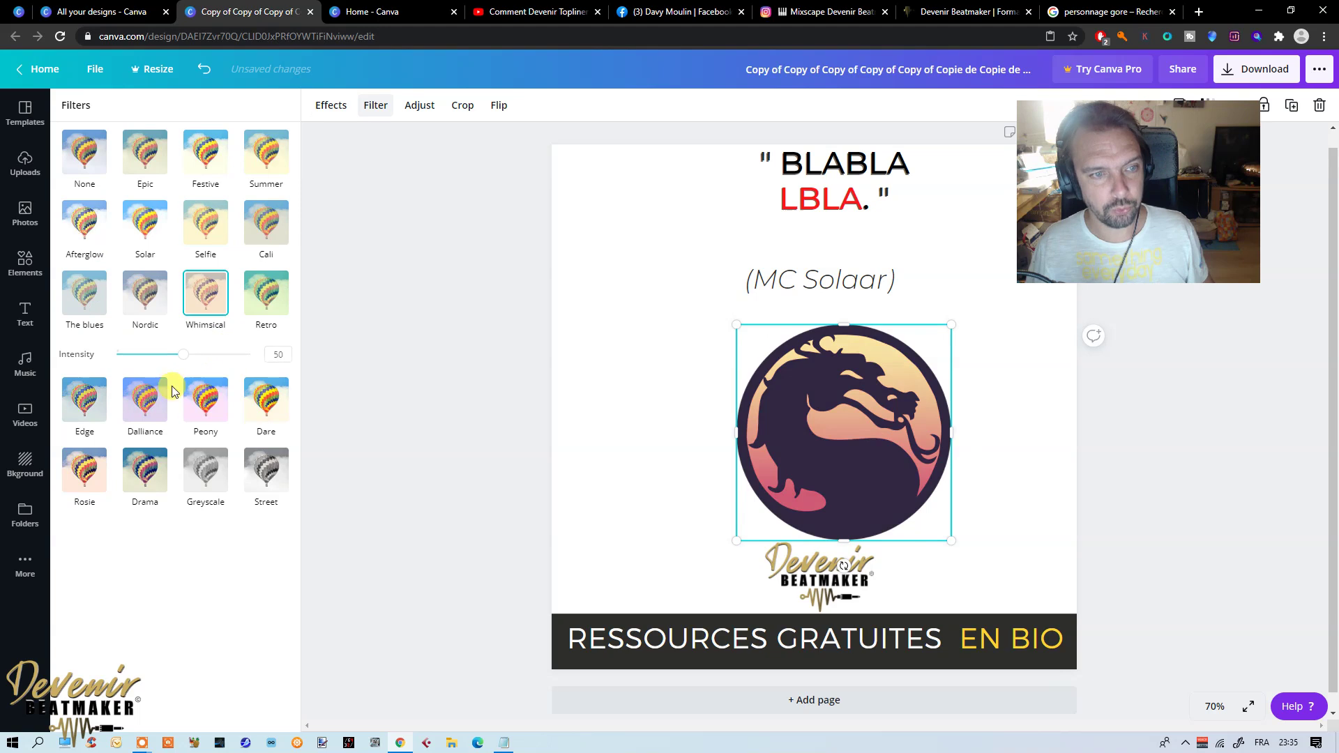
click(150, 397)
click(200, 483)
click(265, 370)
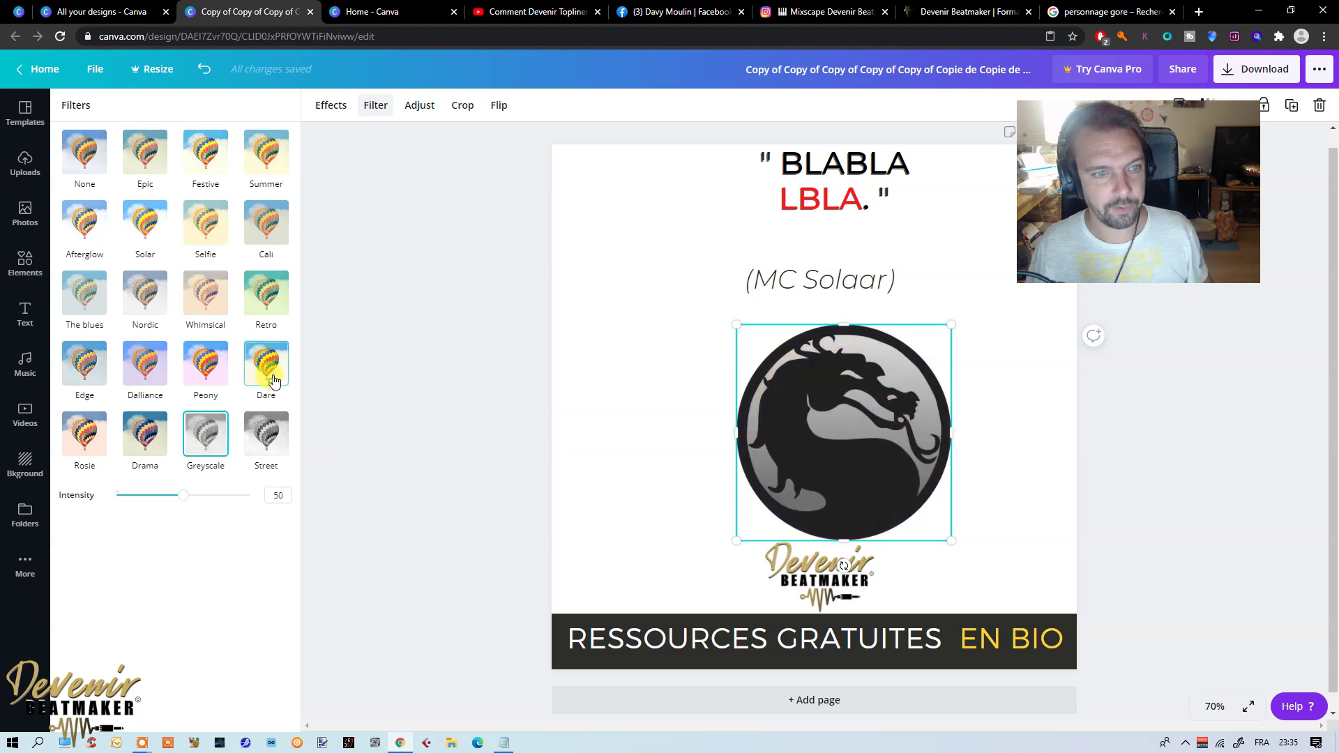
Step: Adjust the logo: contrast -75, saturation -36, blur -47, X-Process 82, vignette 61, brightness -72
click(422, 108)
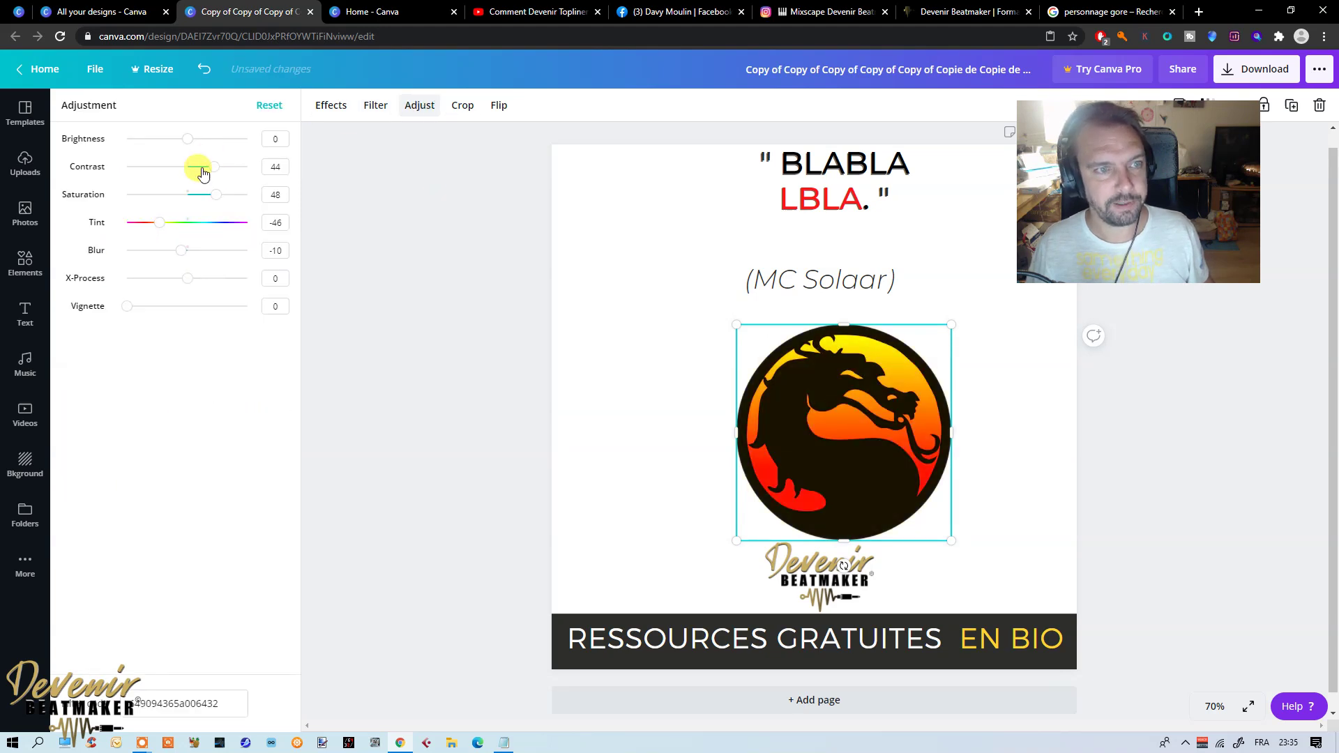
drag(200, 173, 142, 168)
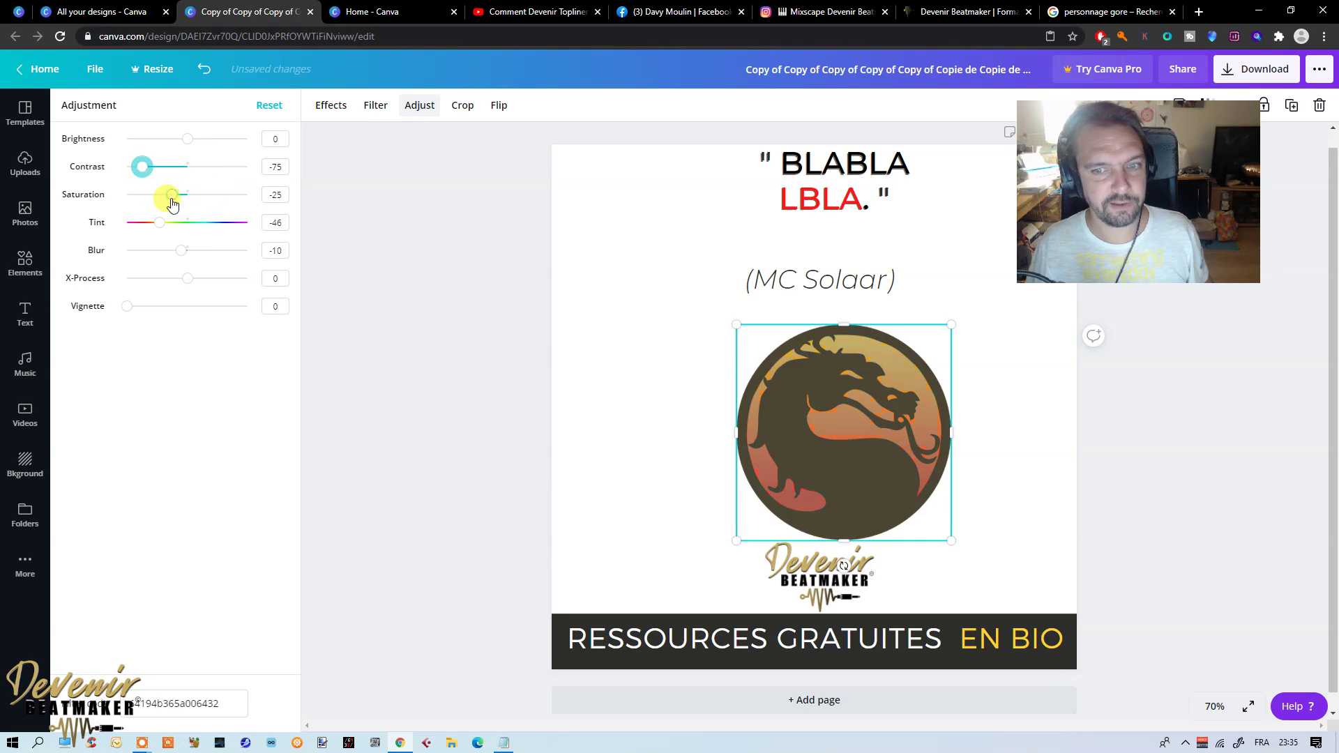
drag(175, 259, 160, 261)
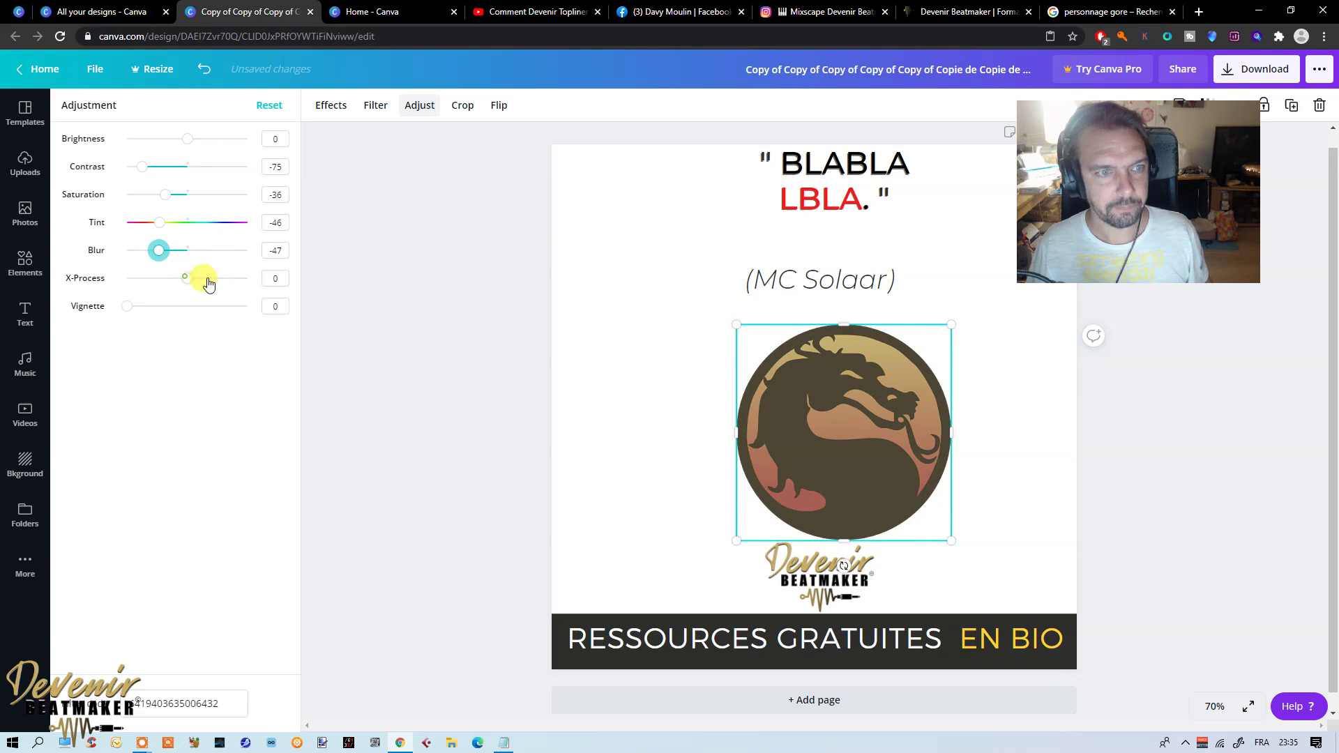
drag(195, 281, 235, 282)
drag(139, 318, 201, 307)
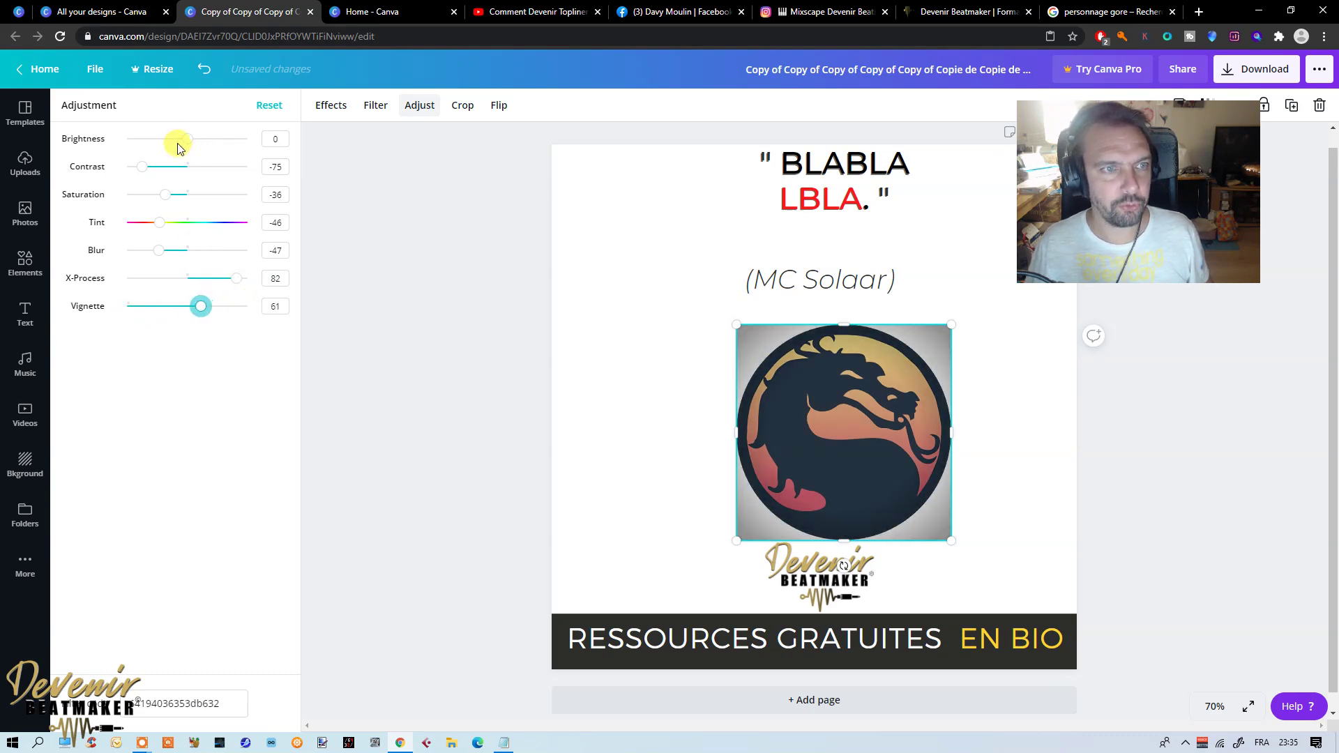
drag(161, 144, 144, 139)
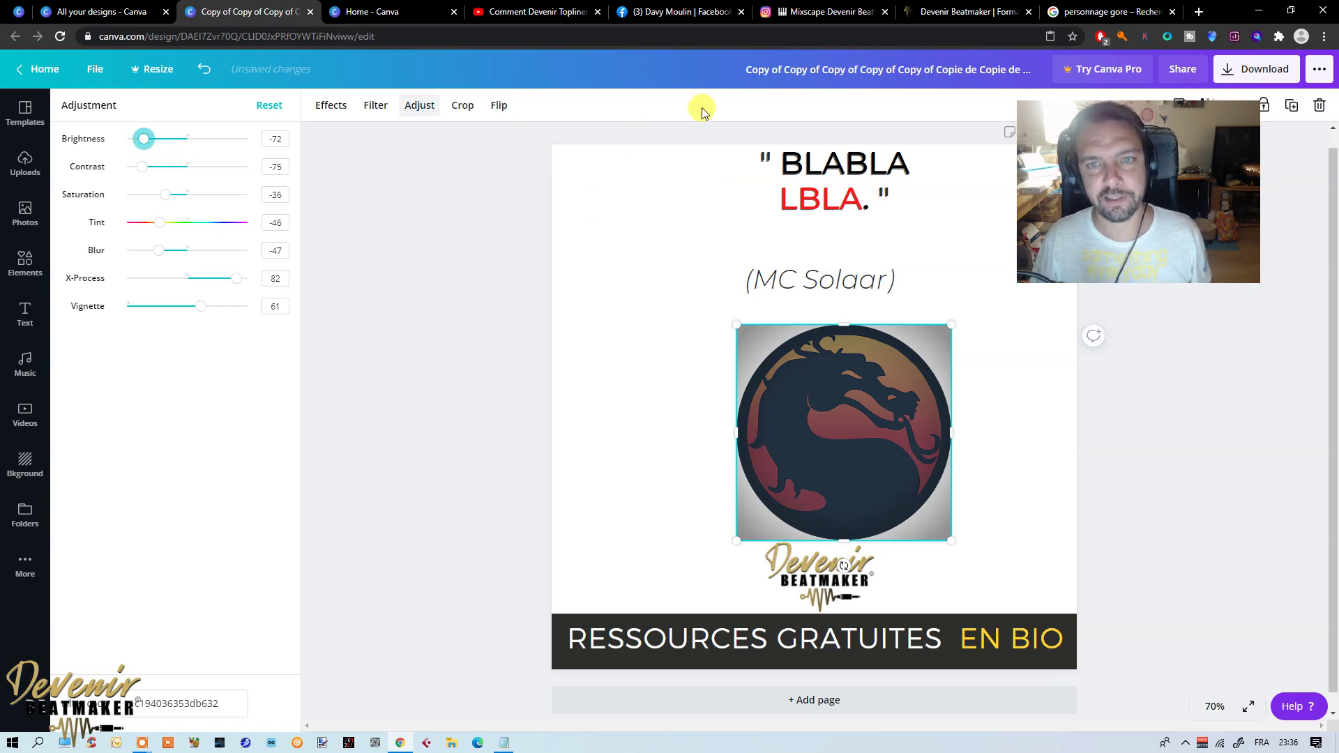
click(502, 375)
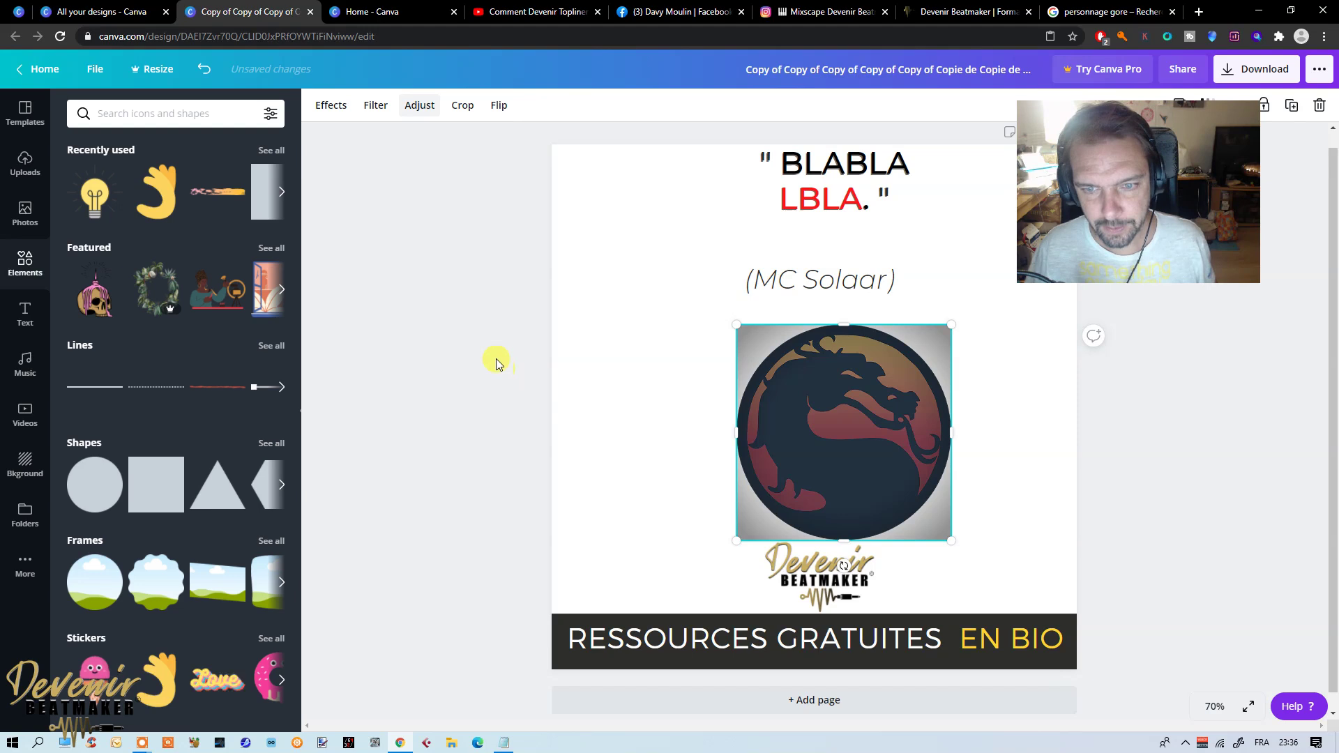
Step: Deselect the logo, glance at the page animation presets, and return to All your designs
click(505, 216)
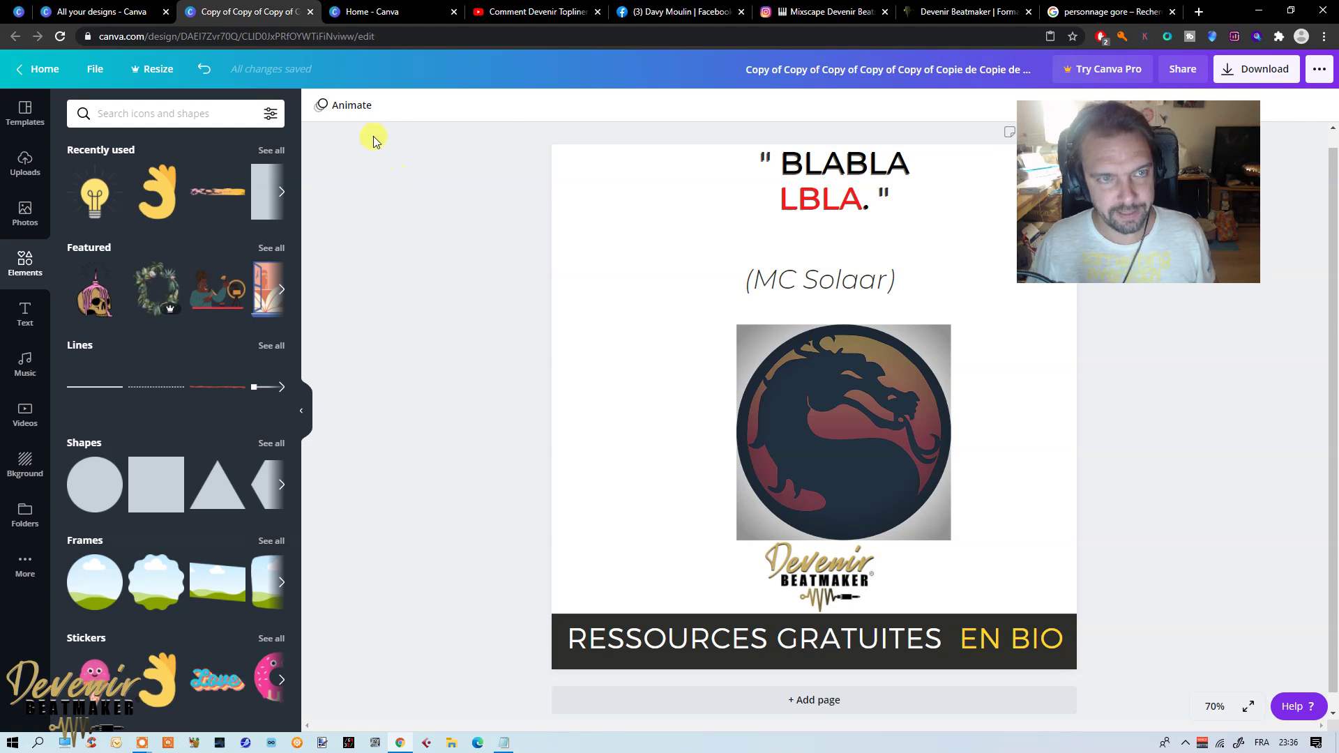
click(351, 106)
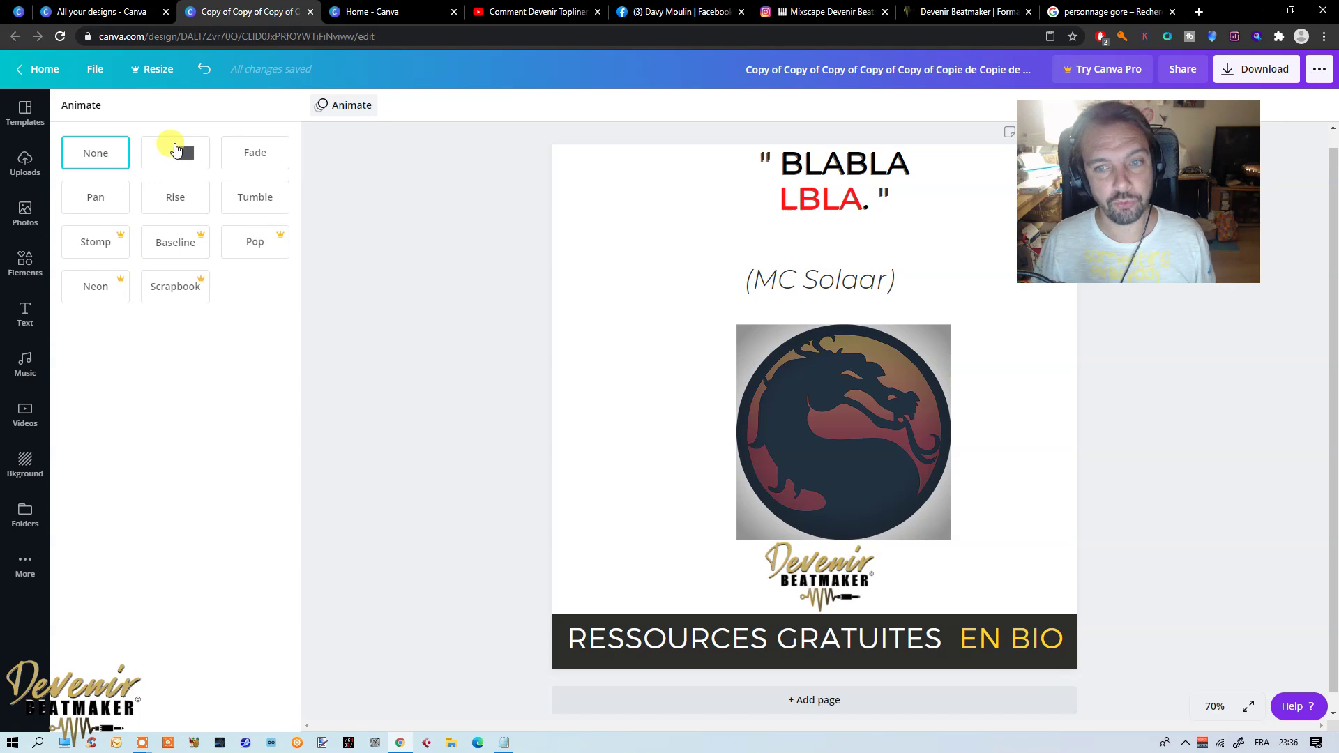
click(96, 16)
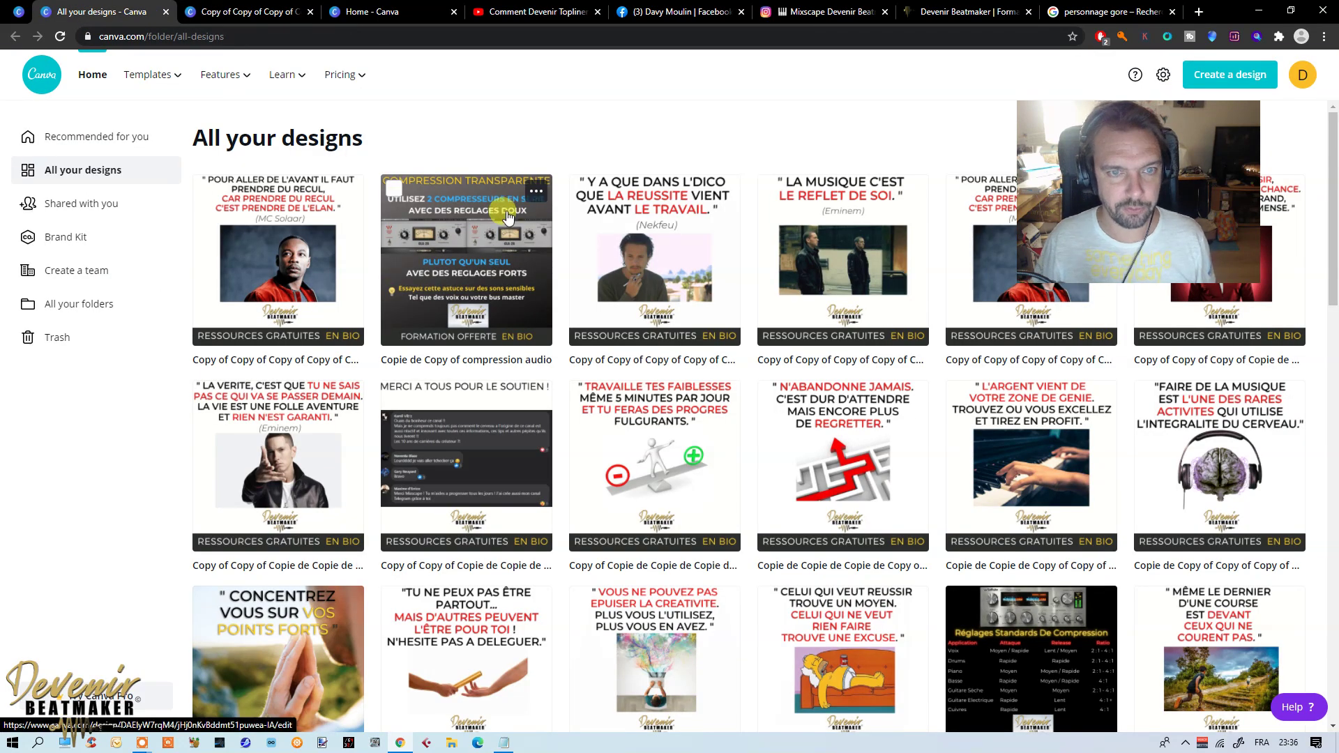
Step: Open the 'Copie de Copy of compression audio' design and select its texts and compressor images
click(481, 206)
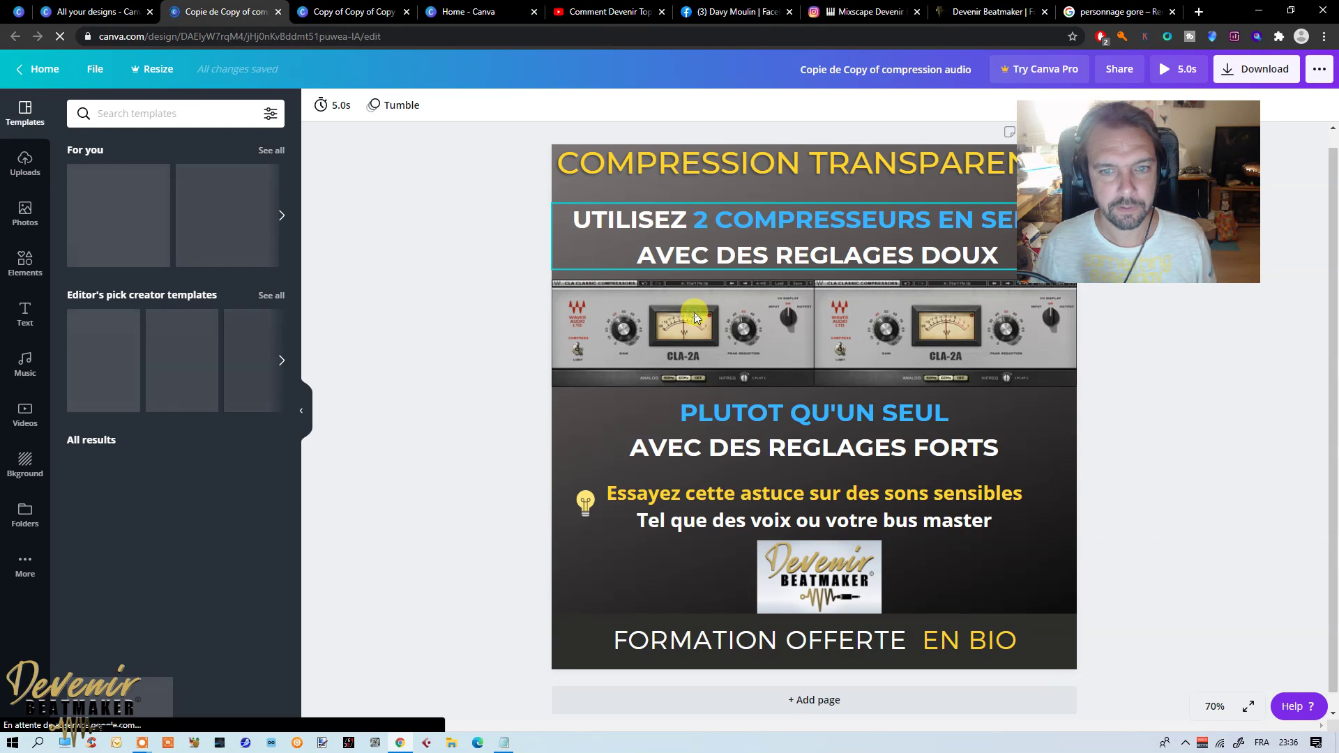
click(921, 331)
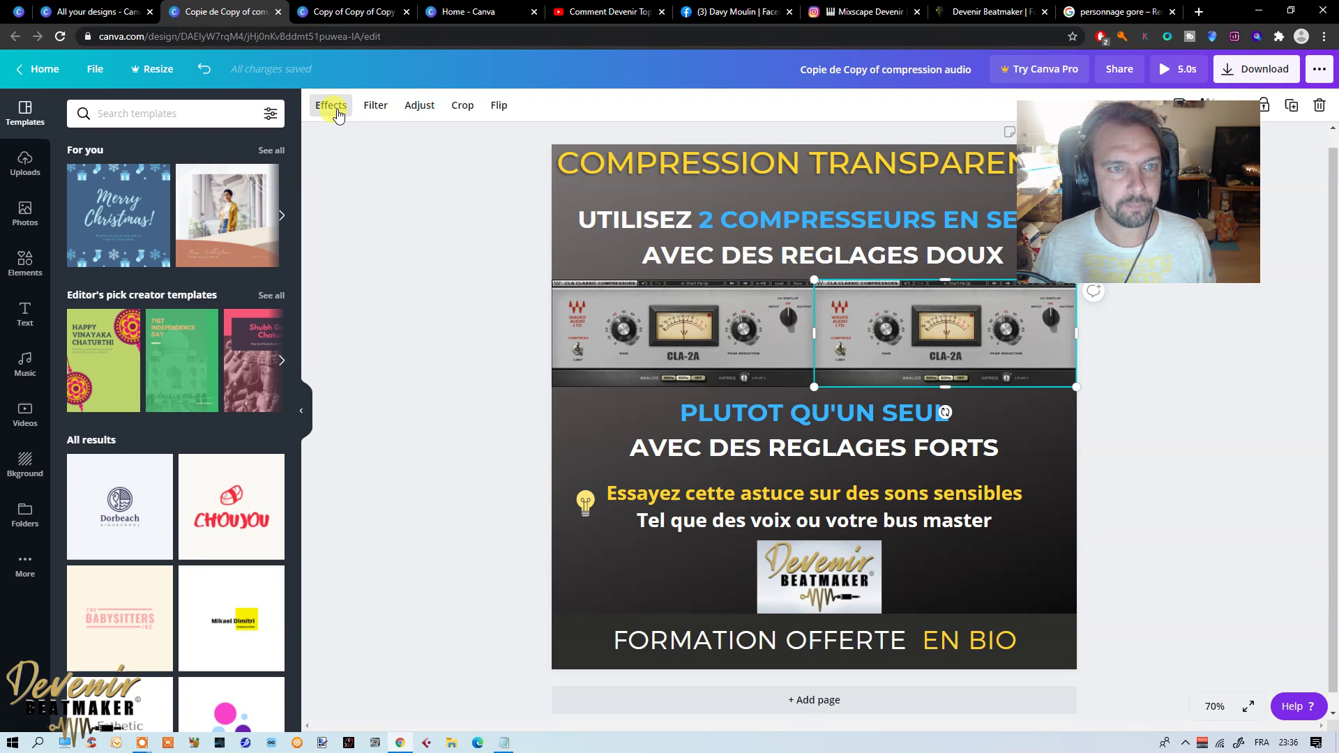
click(648, 324)
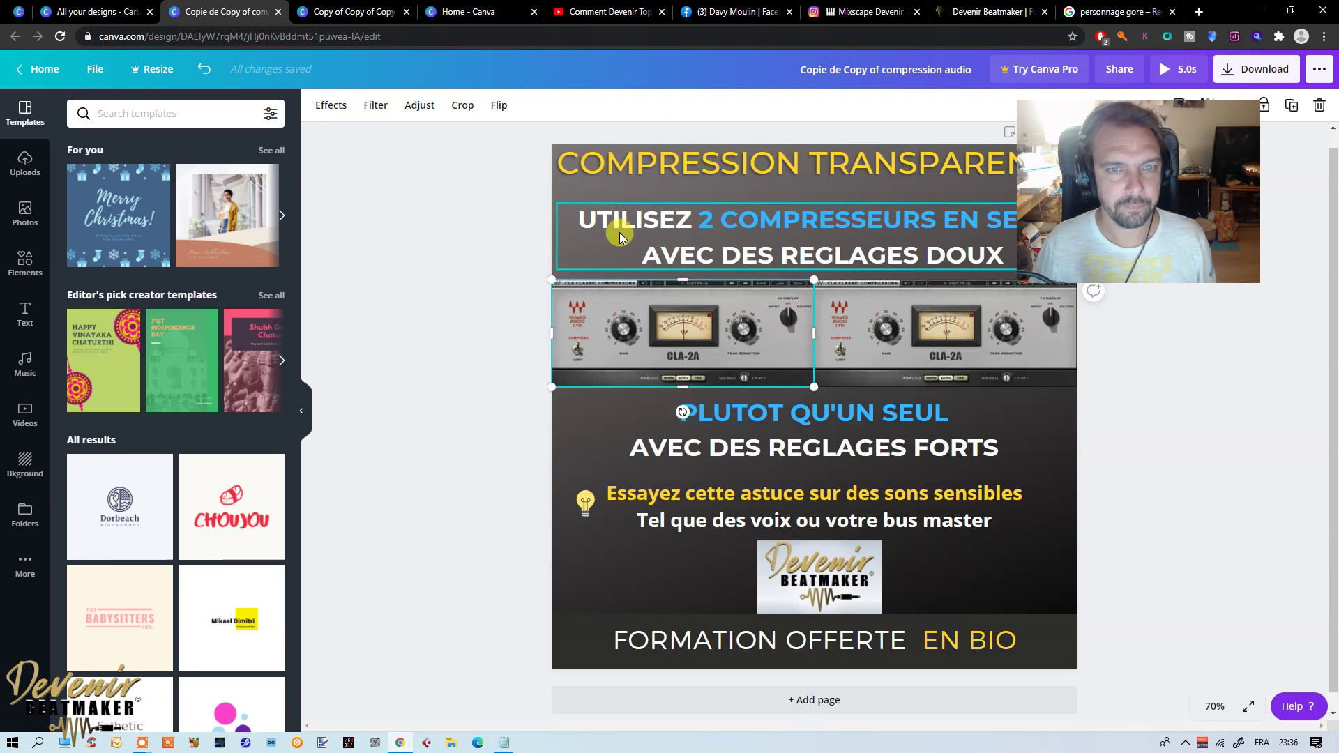
click(614, 223)
click(607, 488)
click(633, 292)
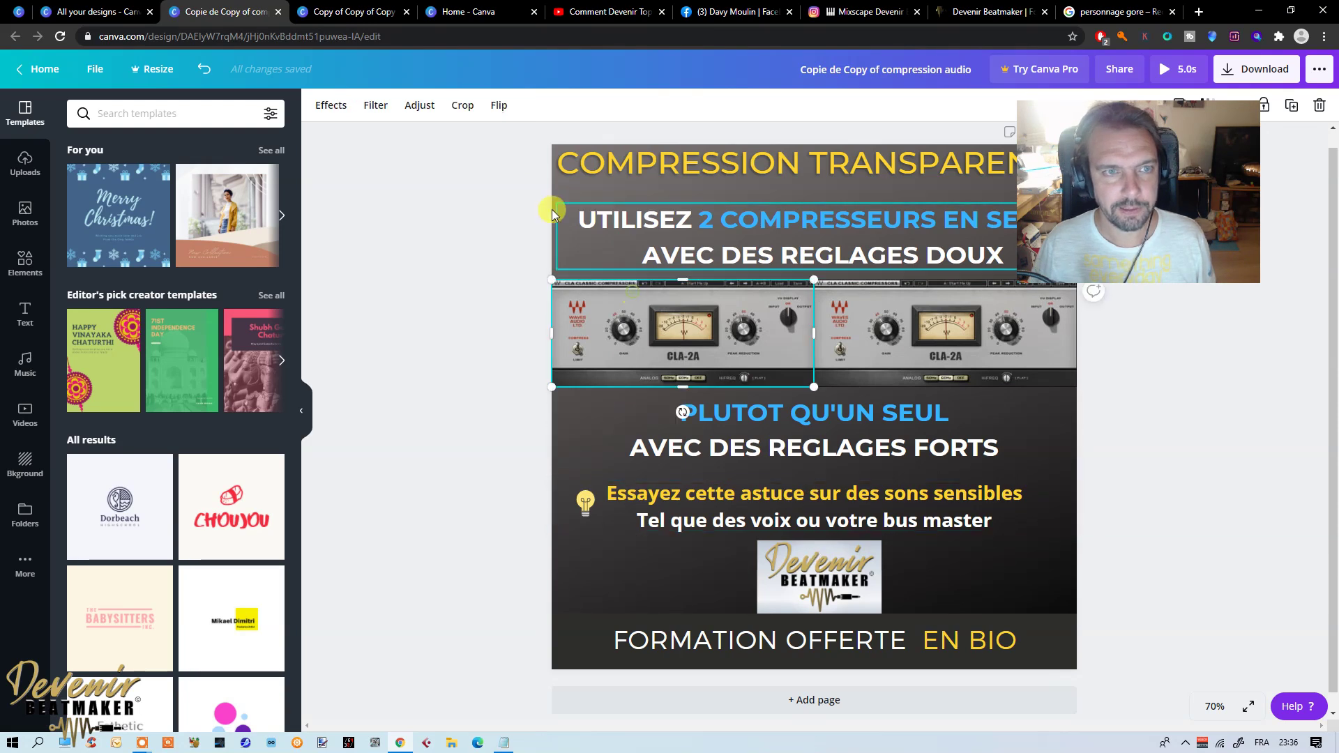
Step: Review the CLA-2A image's Effects, Filter, Adjust, Crop and Flip options without changing anything
click(339, 109)
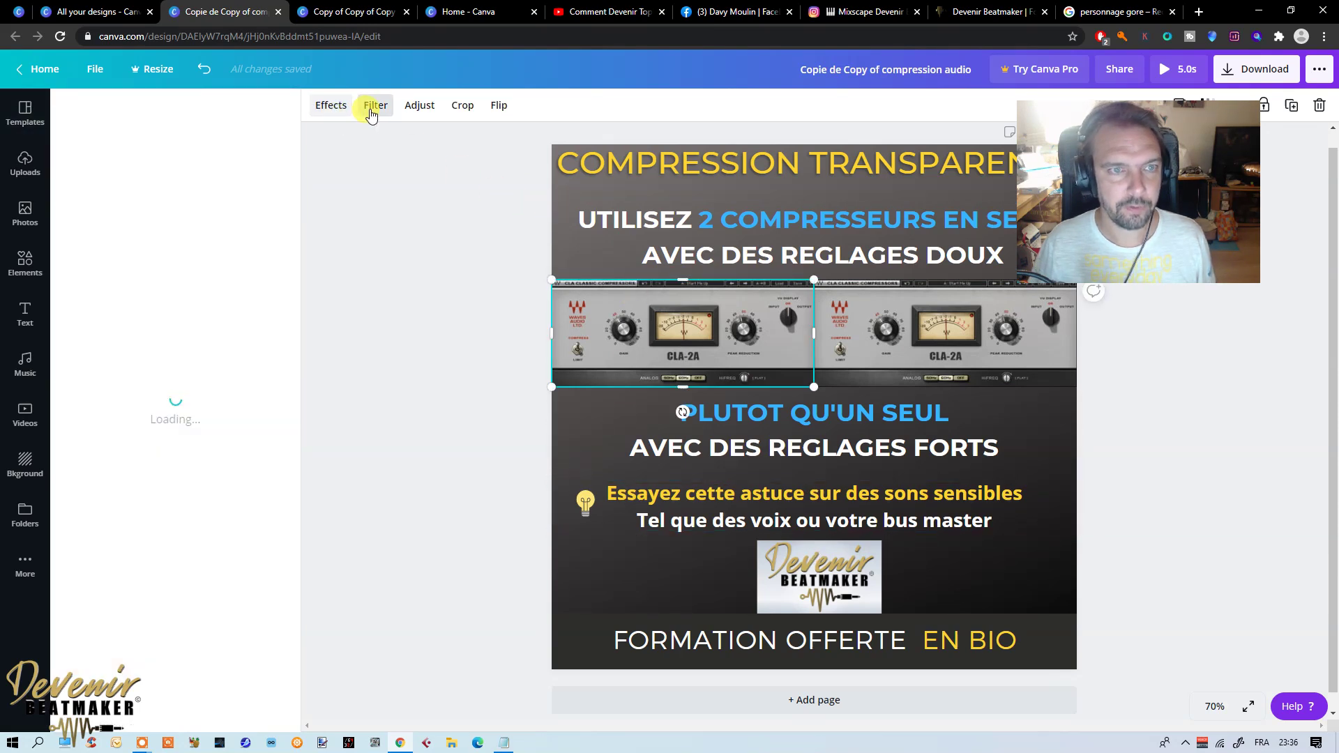
click(373, 106)
click(415, 108)
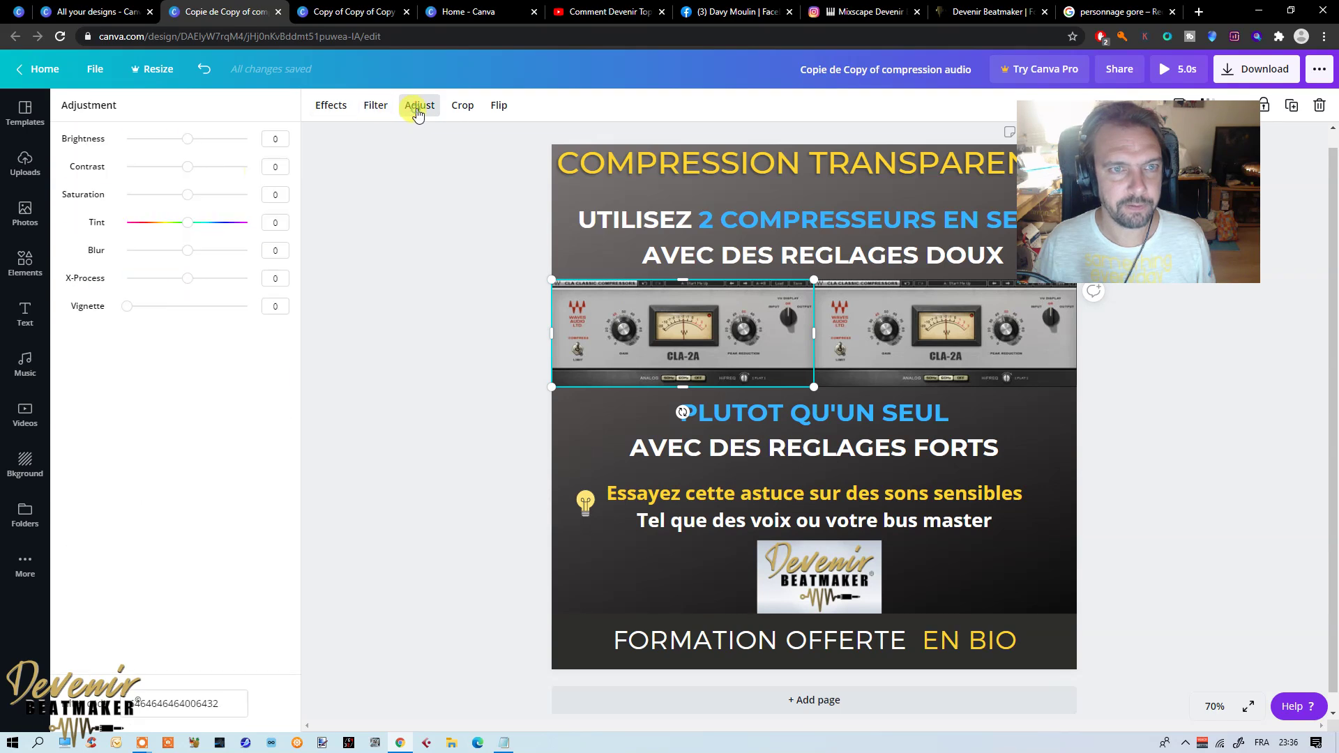
click(461, 110)
click(391, 106)
click(501, 106)
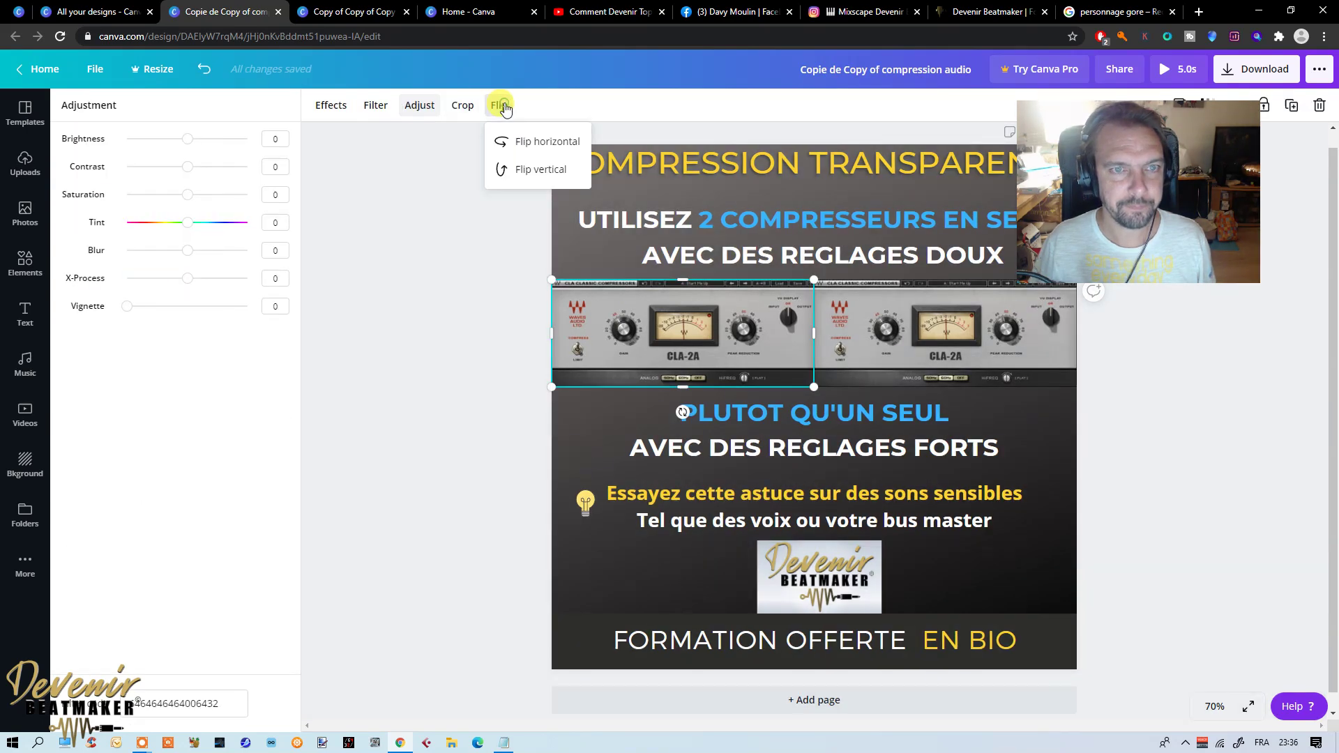
click(333, 106)
click(669, 412)
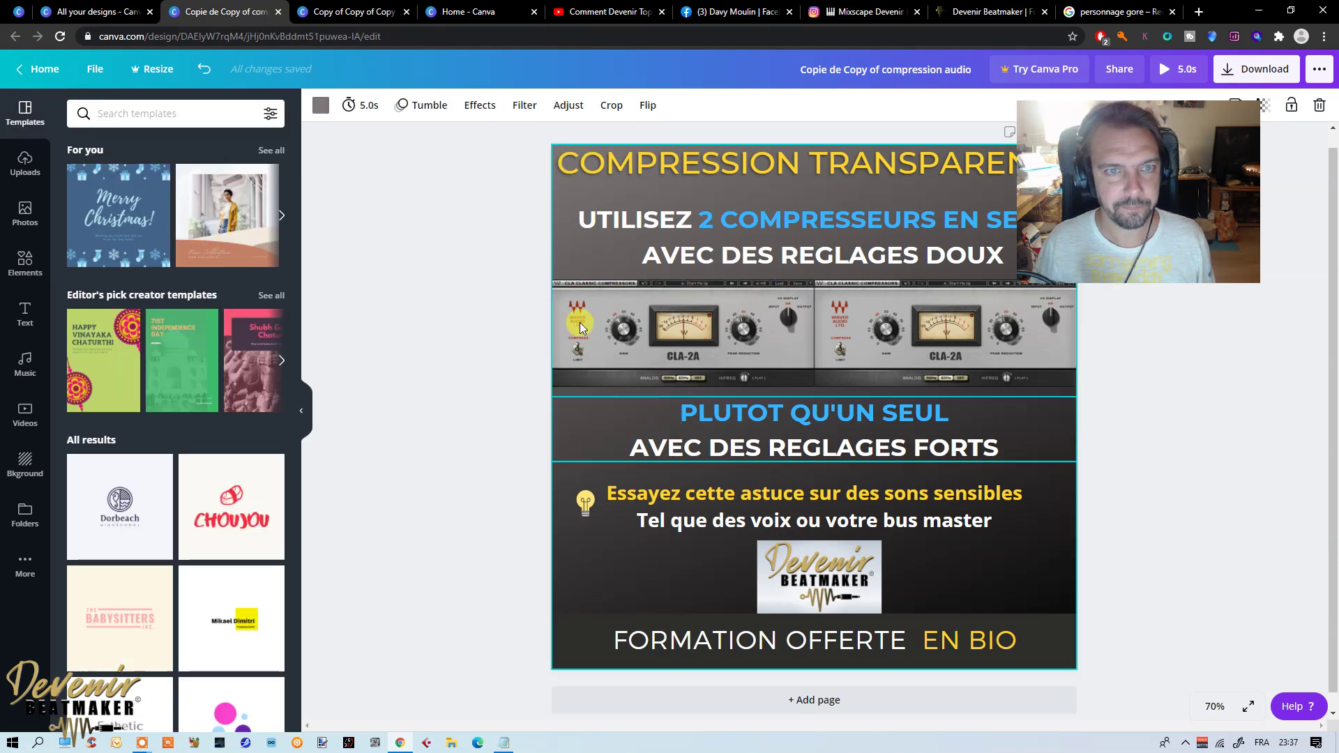
Step: Preview the Block and Pan page animations, then settle back on Tumble
click(411, 106)
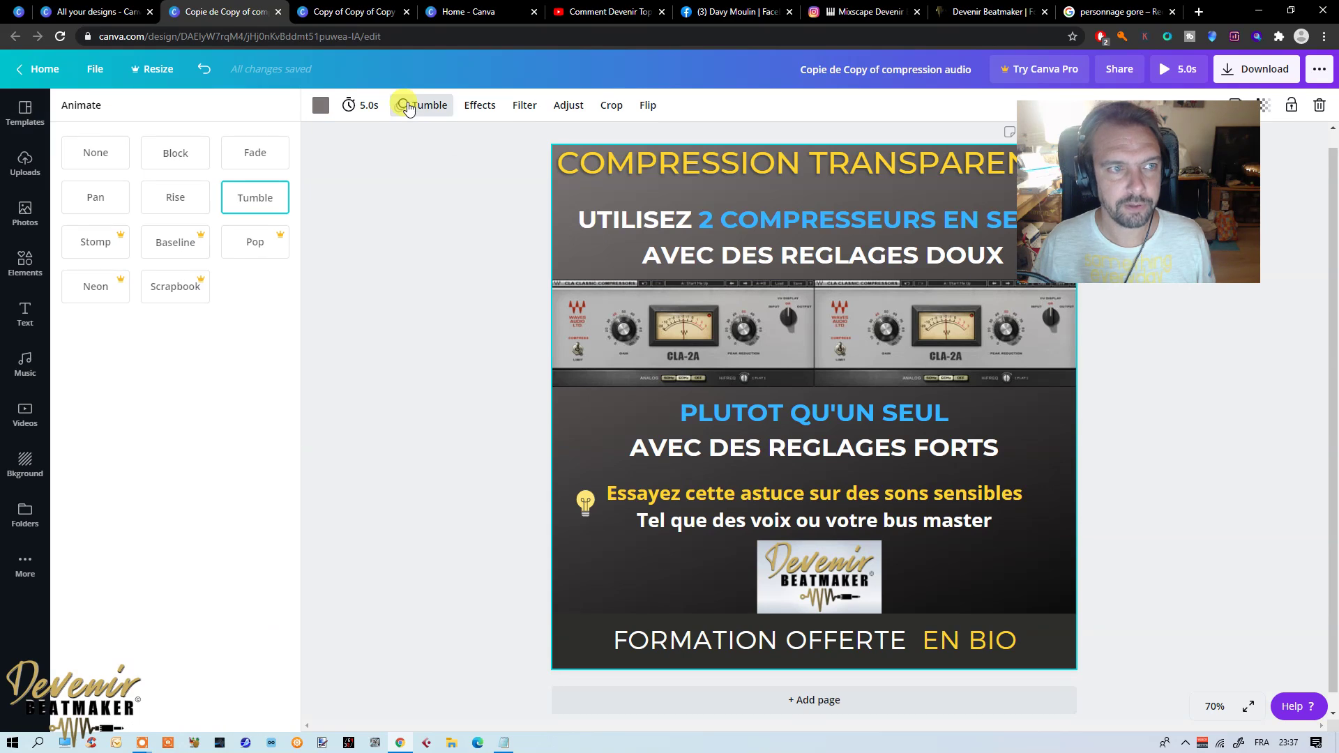
click(171, 161)
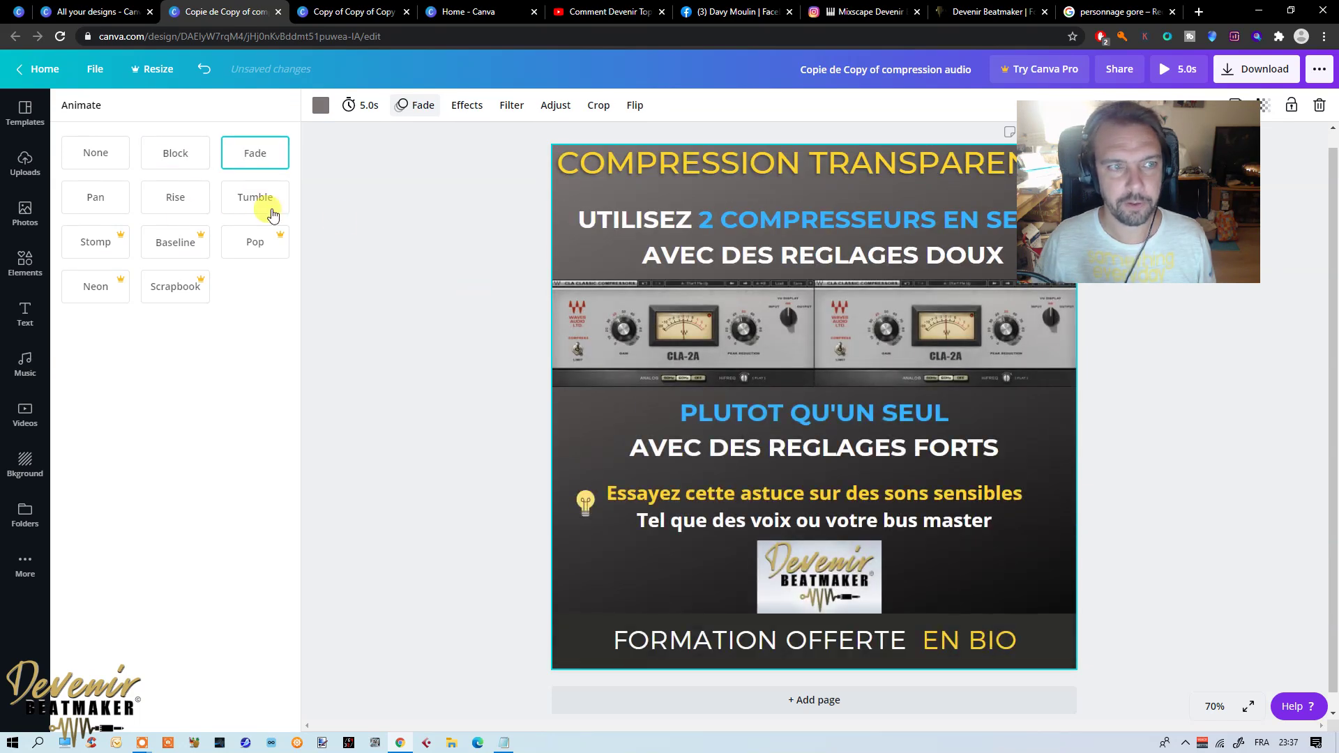
click(106, 207)
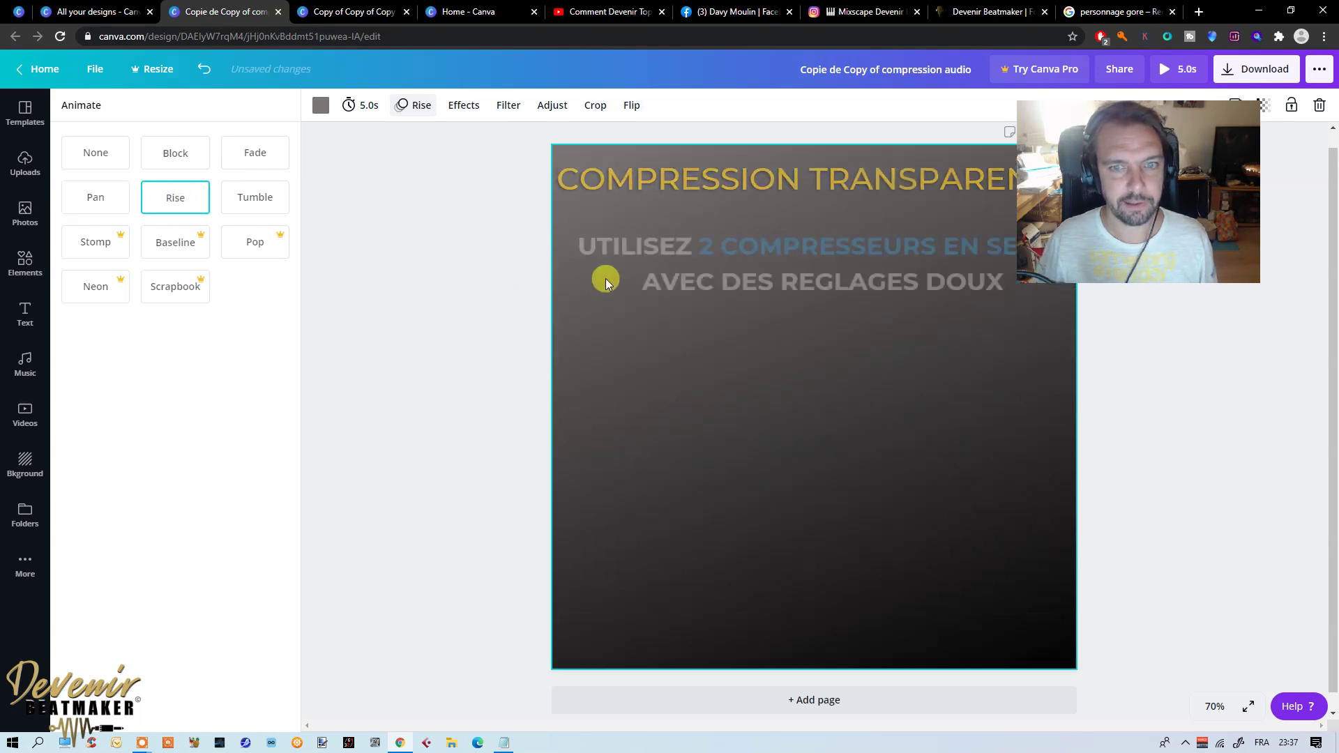
click(262, 199)
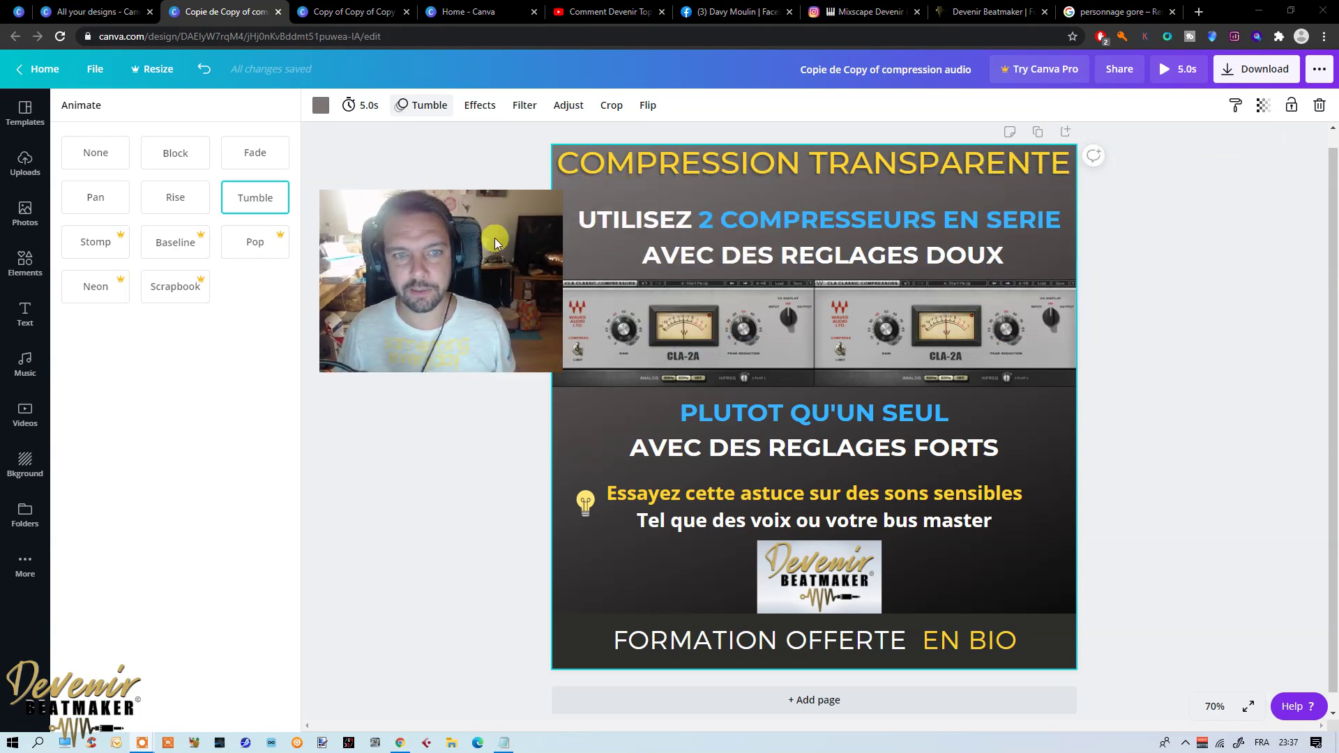
Step: Check the download file types, keep MP4 Video, and go back to All your designs
click(1253, 72)
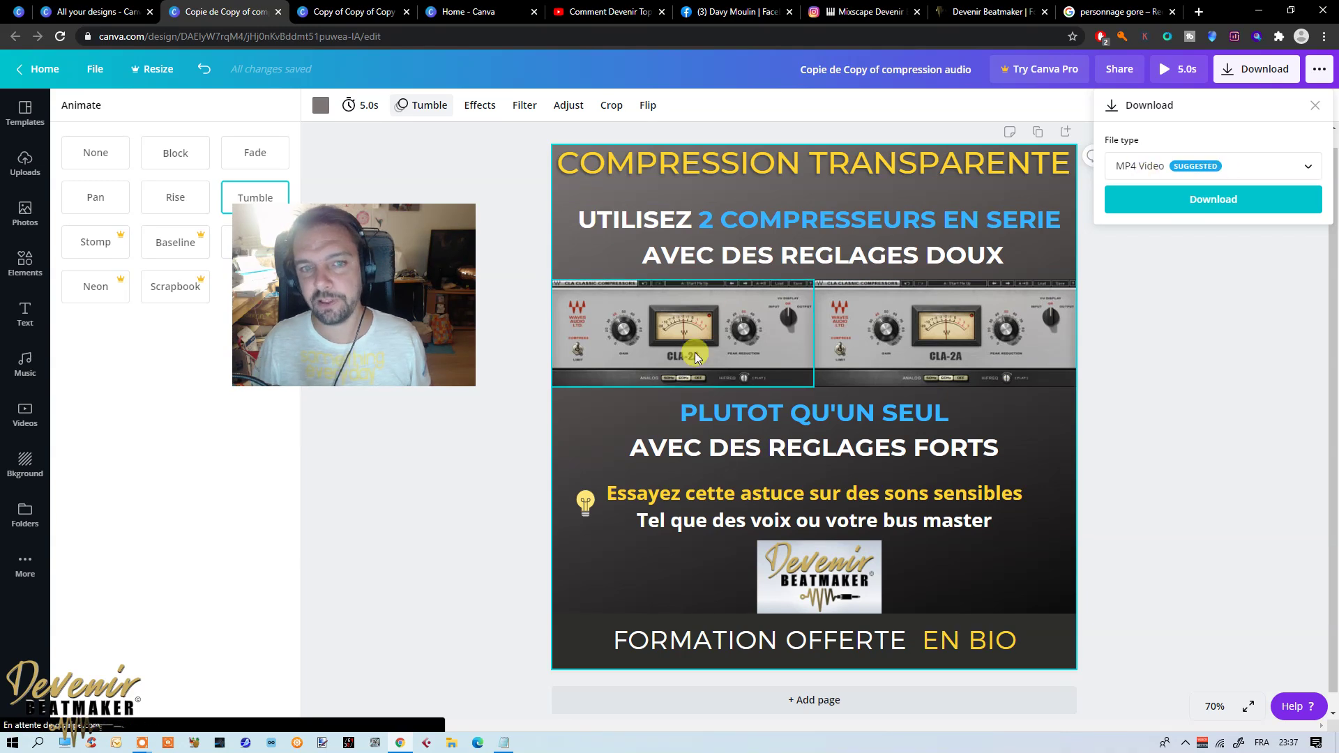
click(1189, 173)
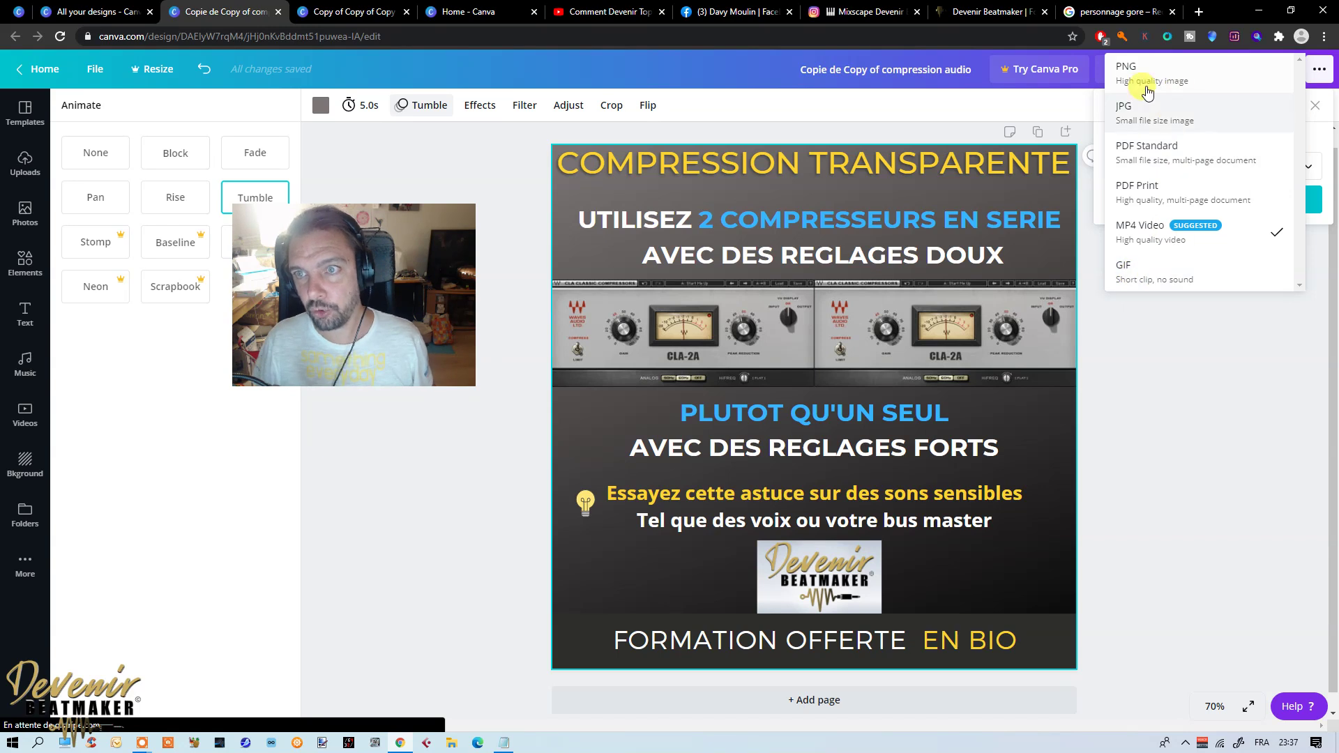
click(1162, 371)
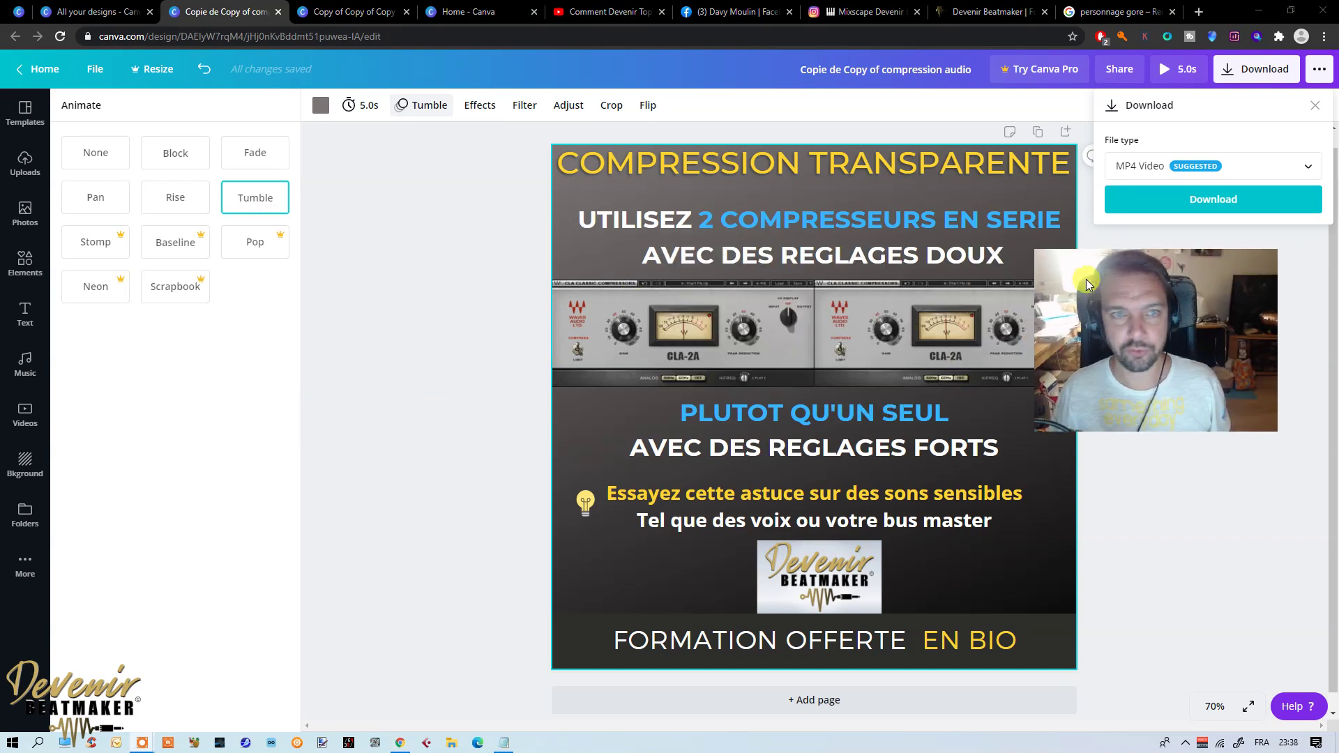
click(32, 14)
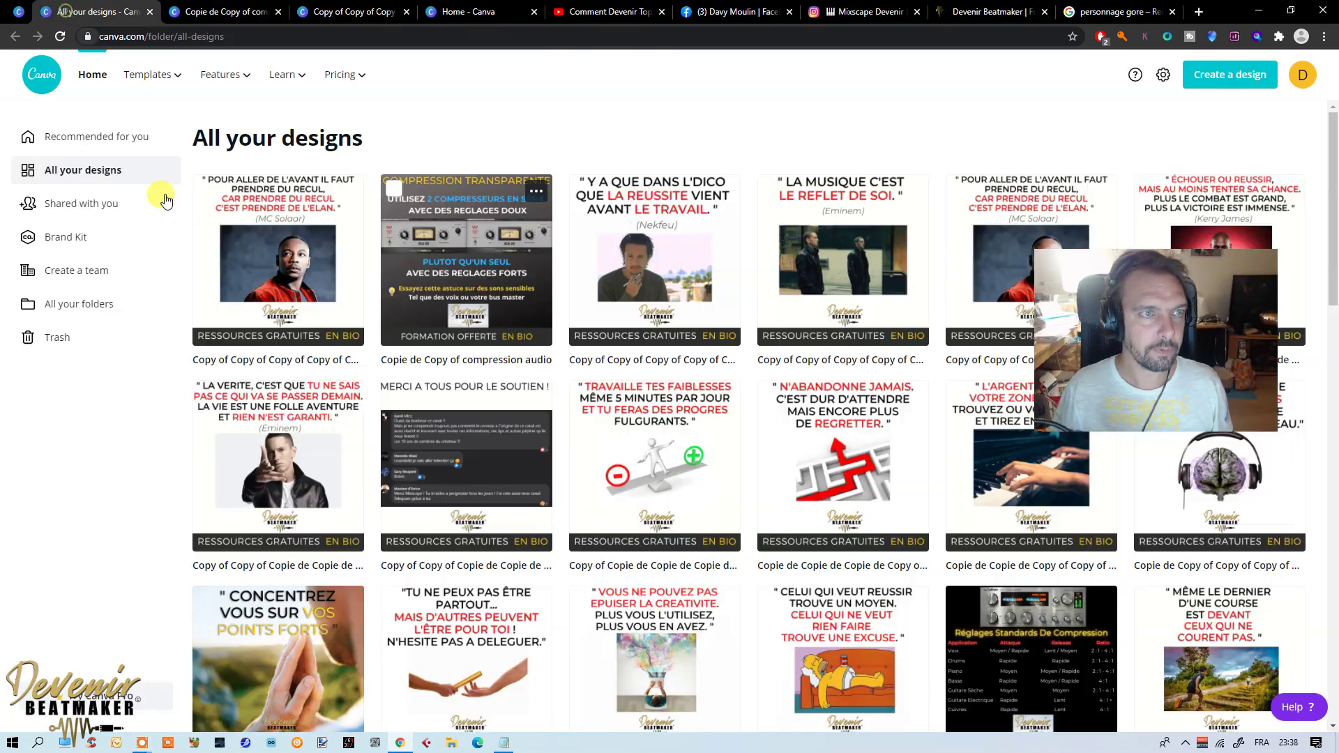
Step: Close the MC Solaar, compression audio and all-designs tabs, leaving only the Canva home page
click(10, 12)
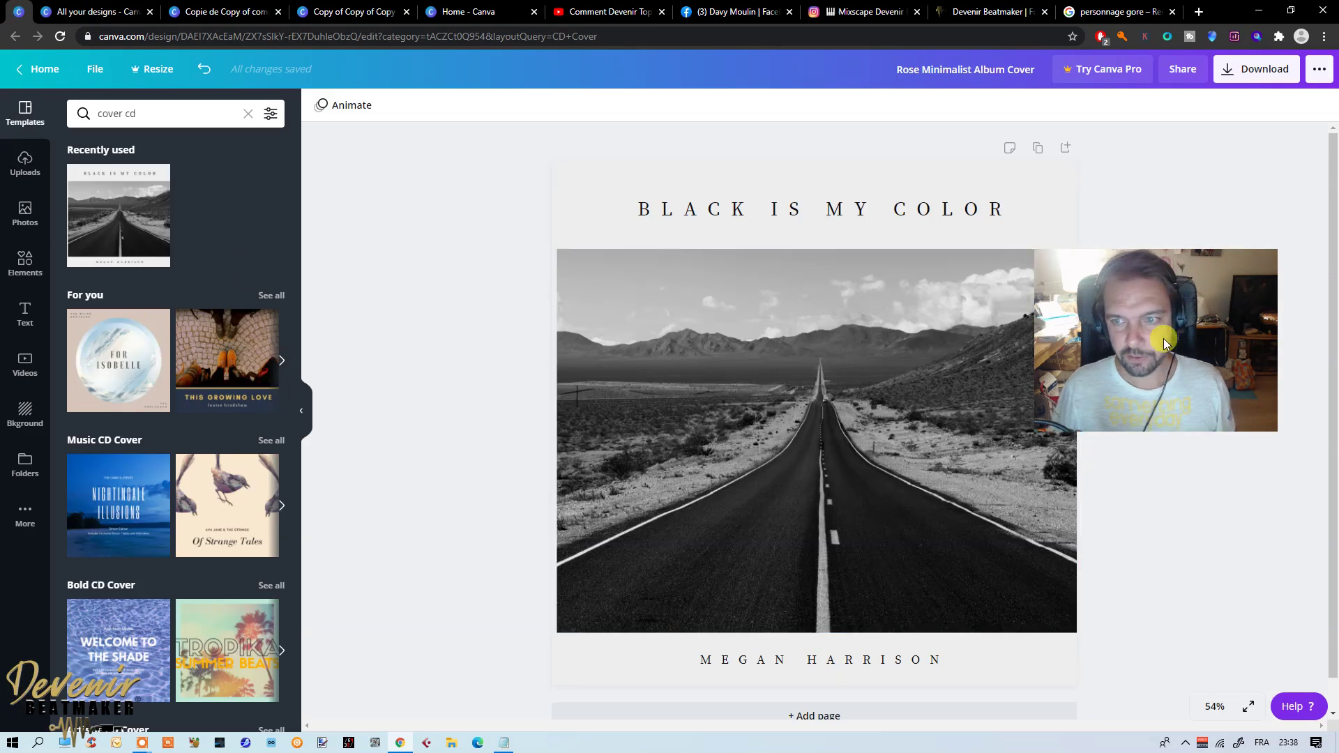
drag(1164, 338, 1204, 226)
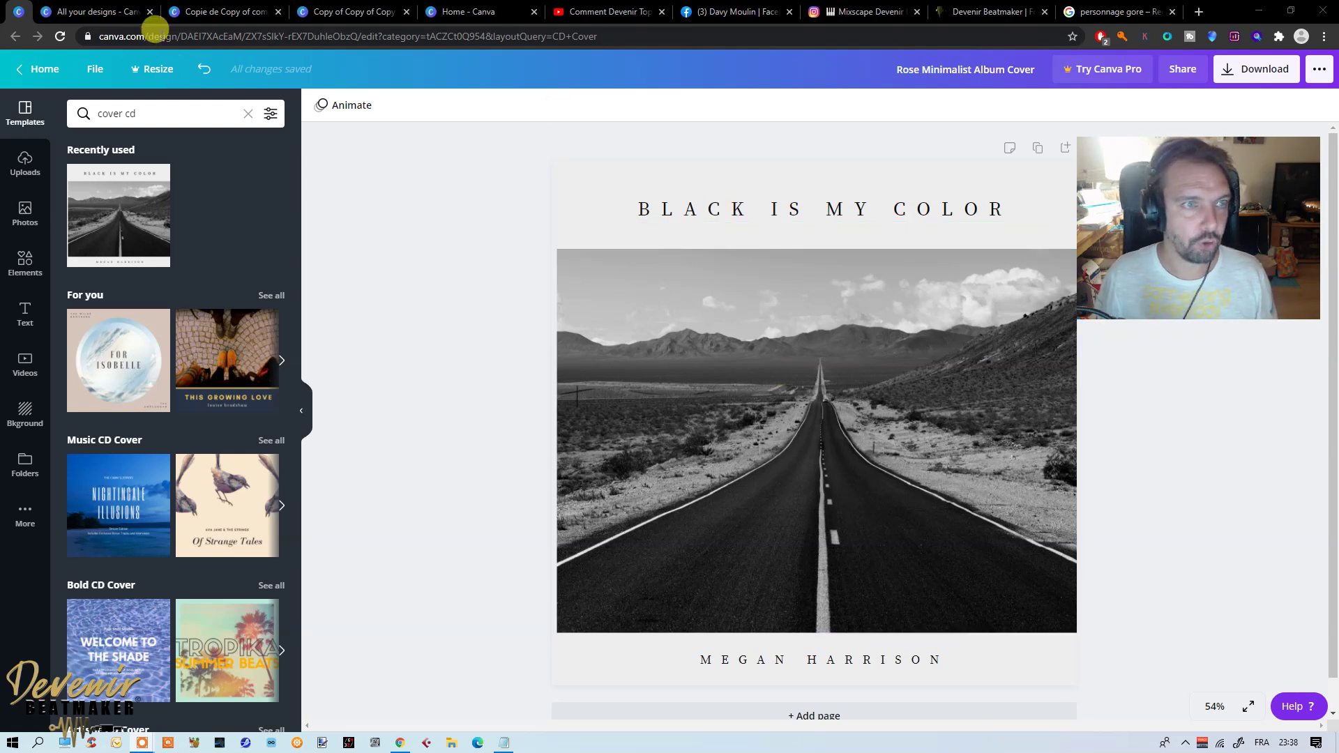
click(55, 14)
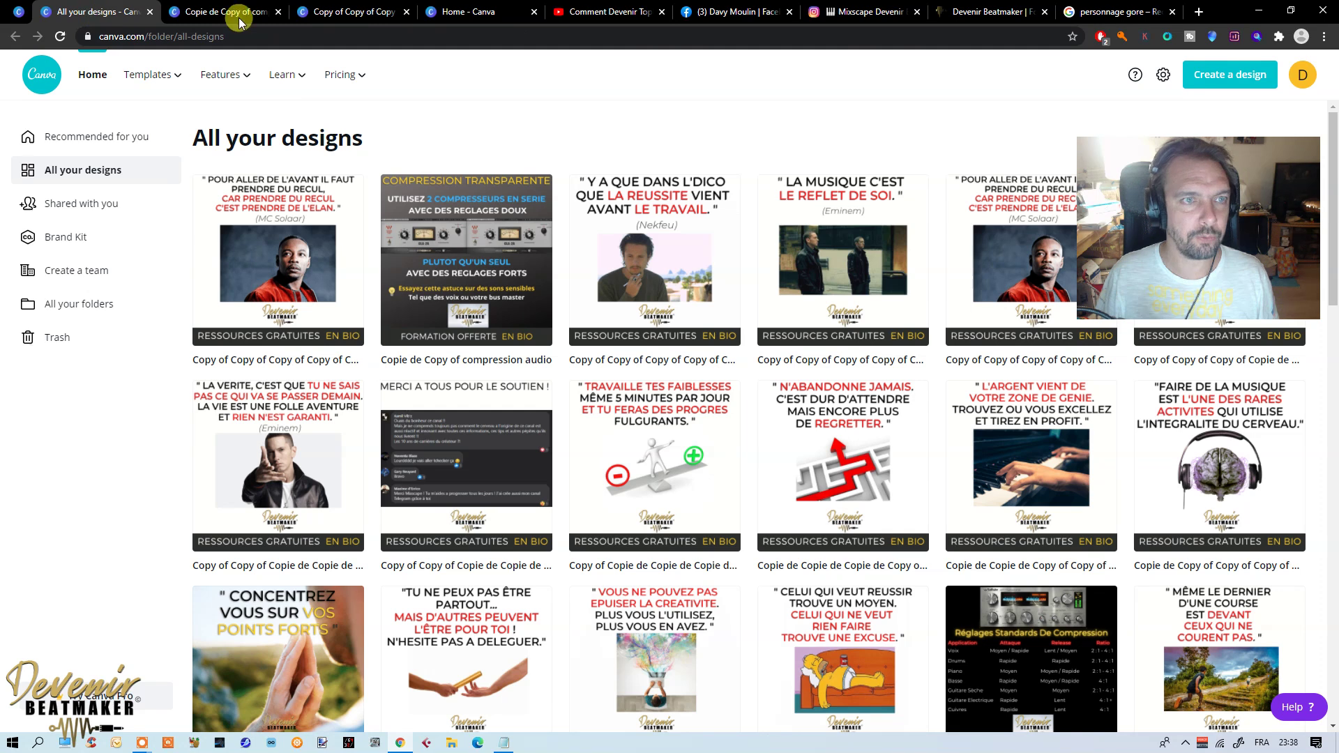
click(241, 17)
click(307, 13)
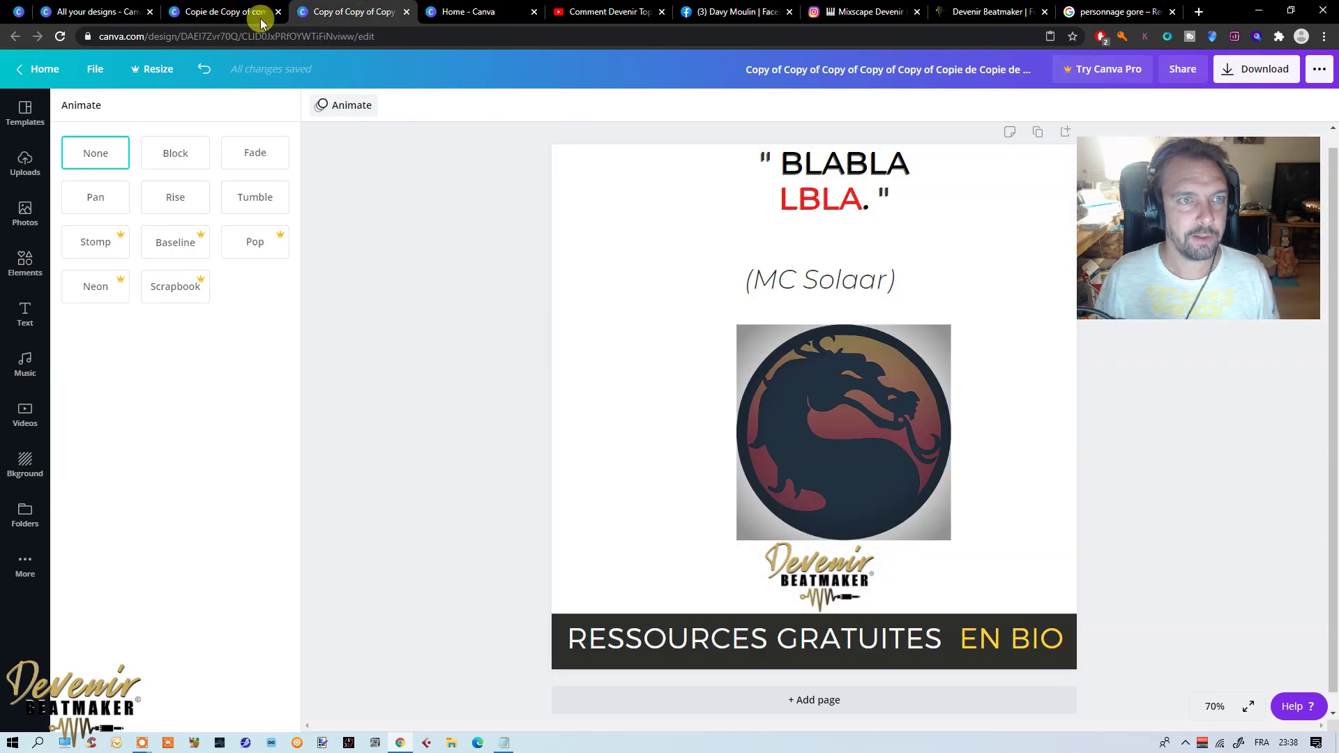
click(406, 11)
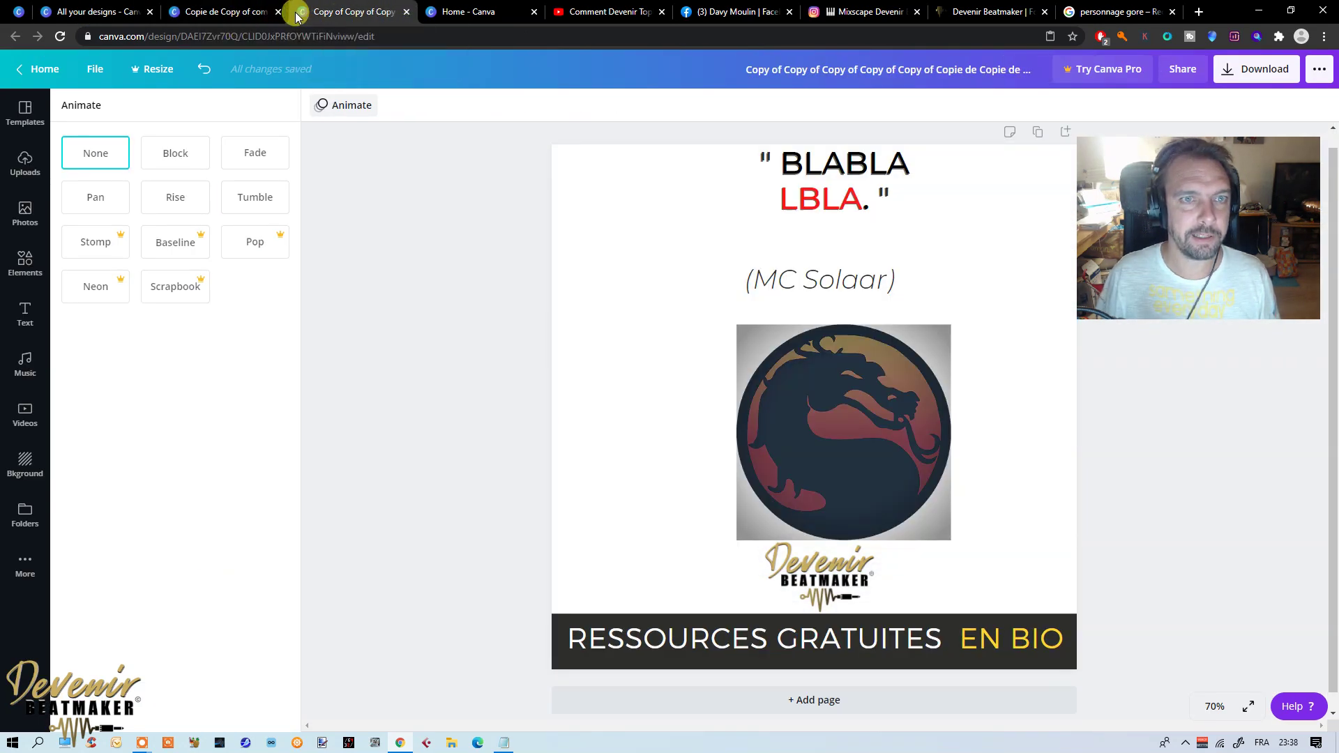
click(150, 12)
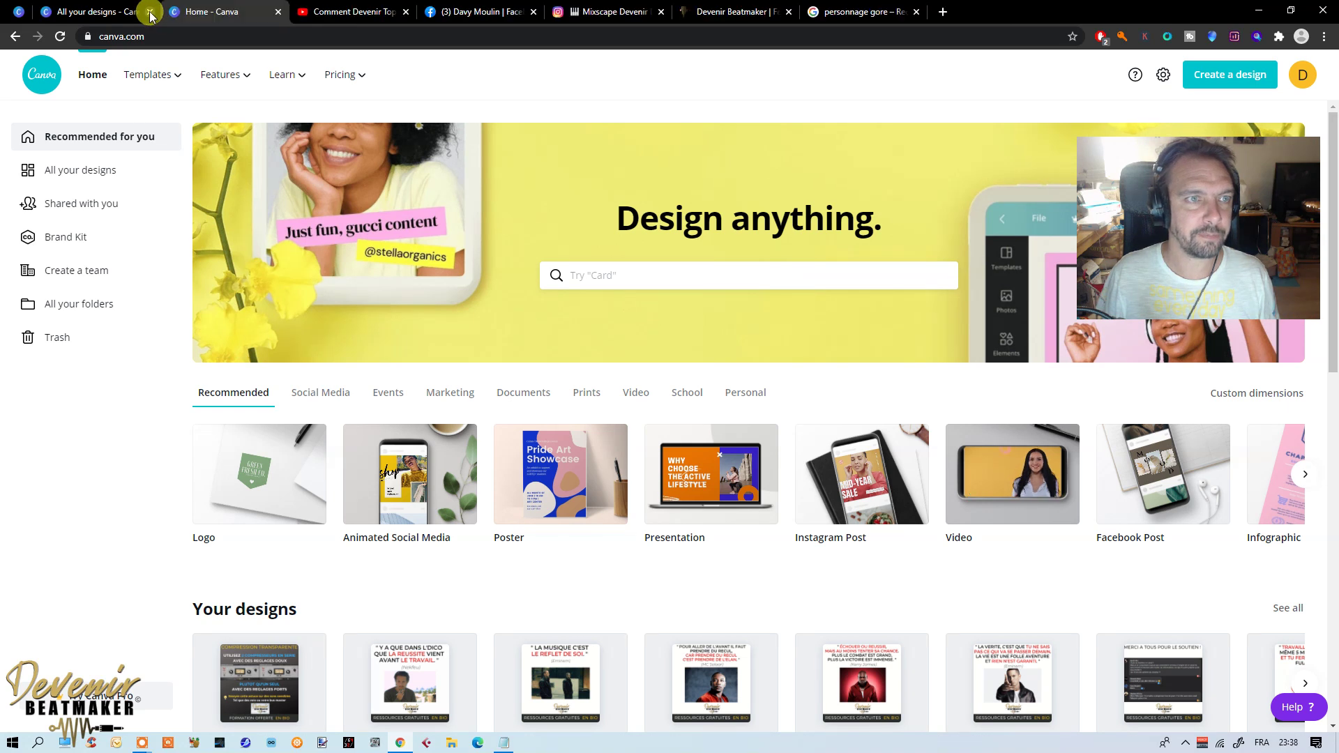
right_click(31, 13)
click(76, 171)
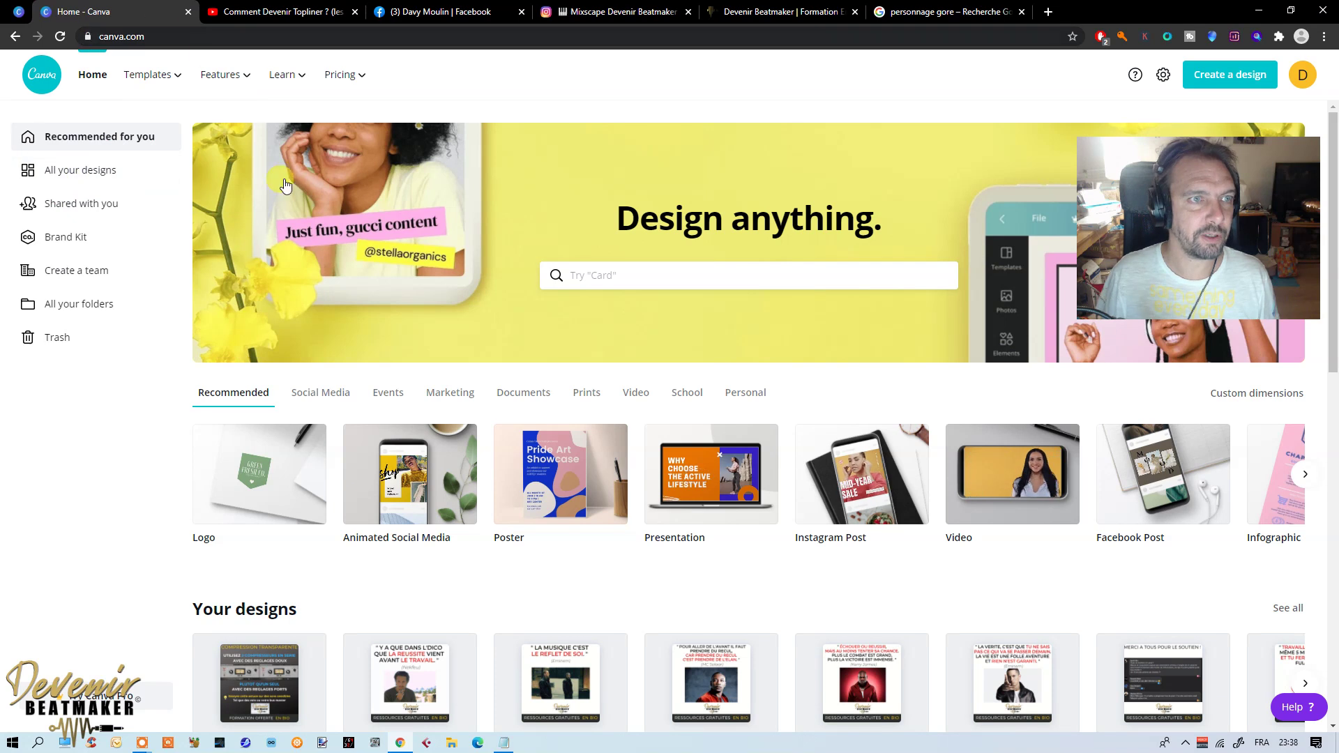
click(601, 277)
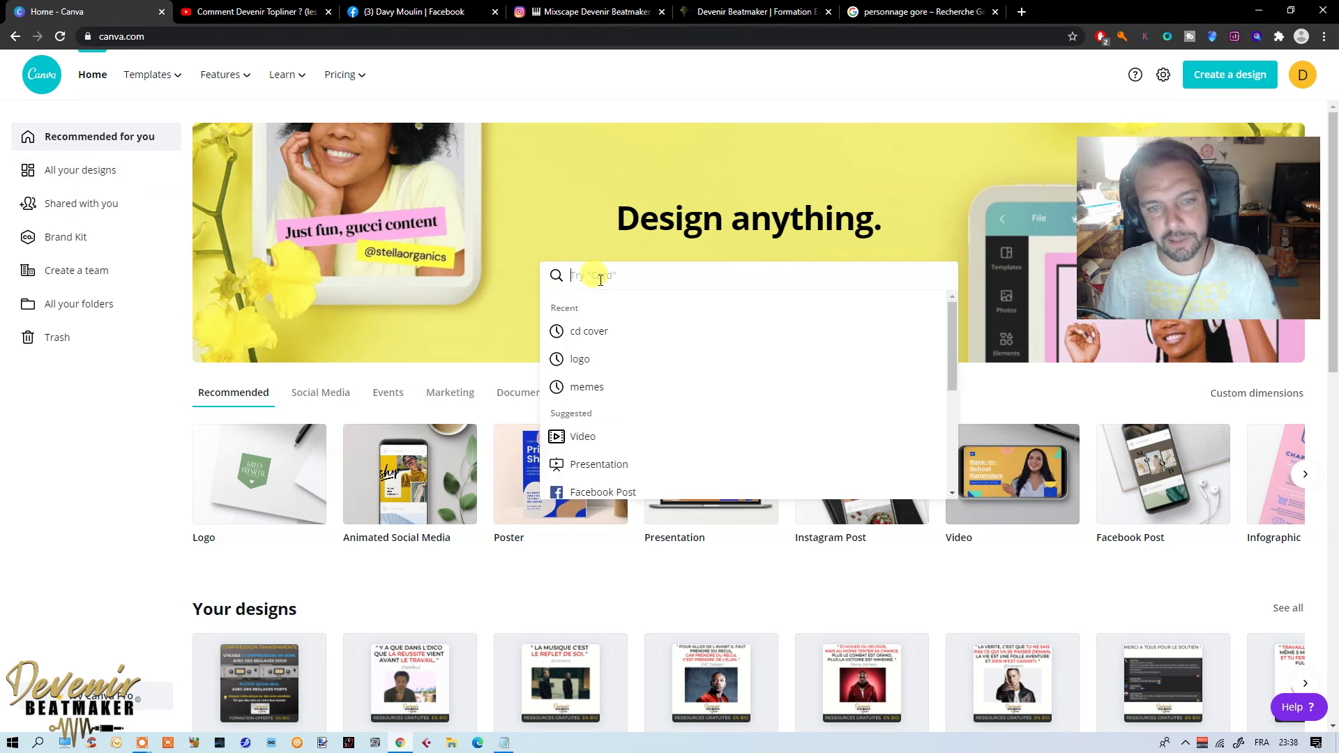
Step: Search templates for 'cd cover' and browse the results
click(583, 333)
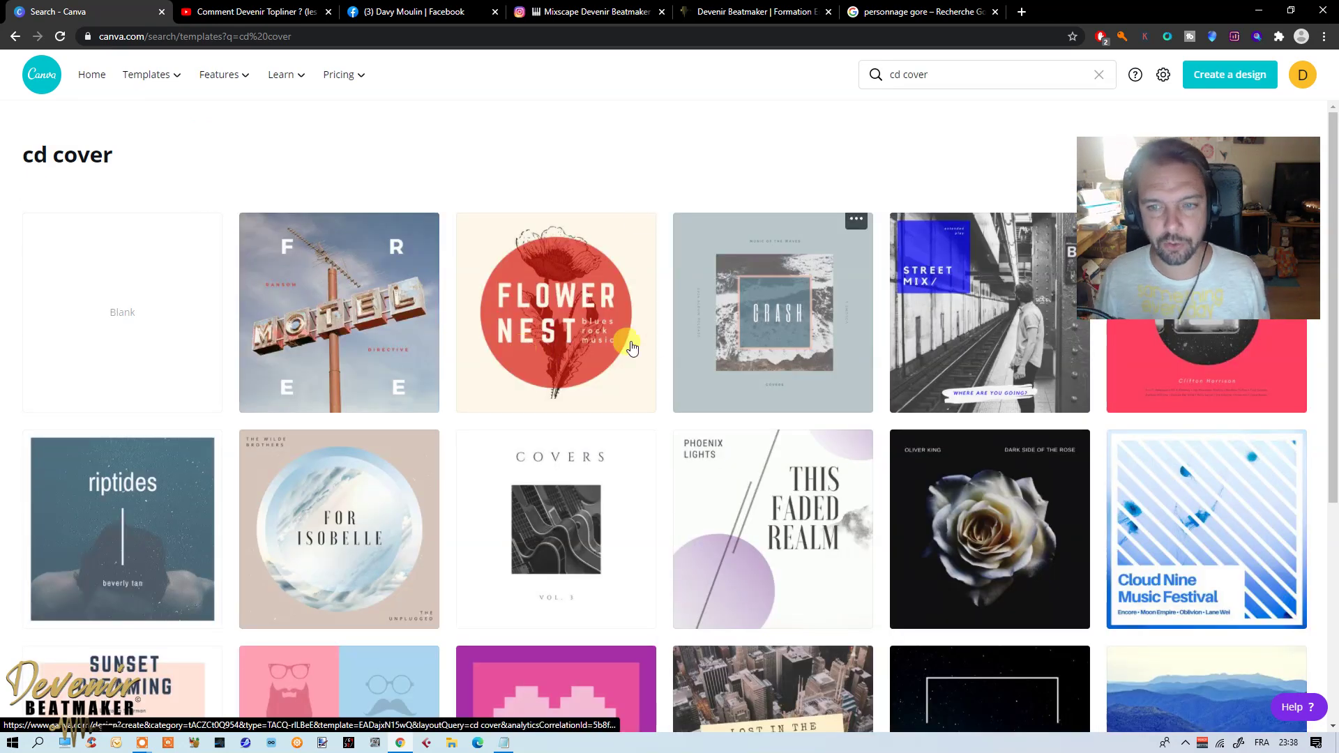
drag(1144, 282, 984, 234)
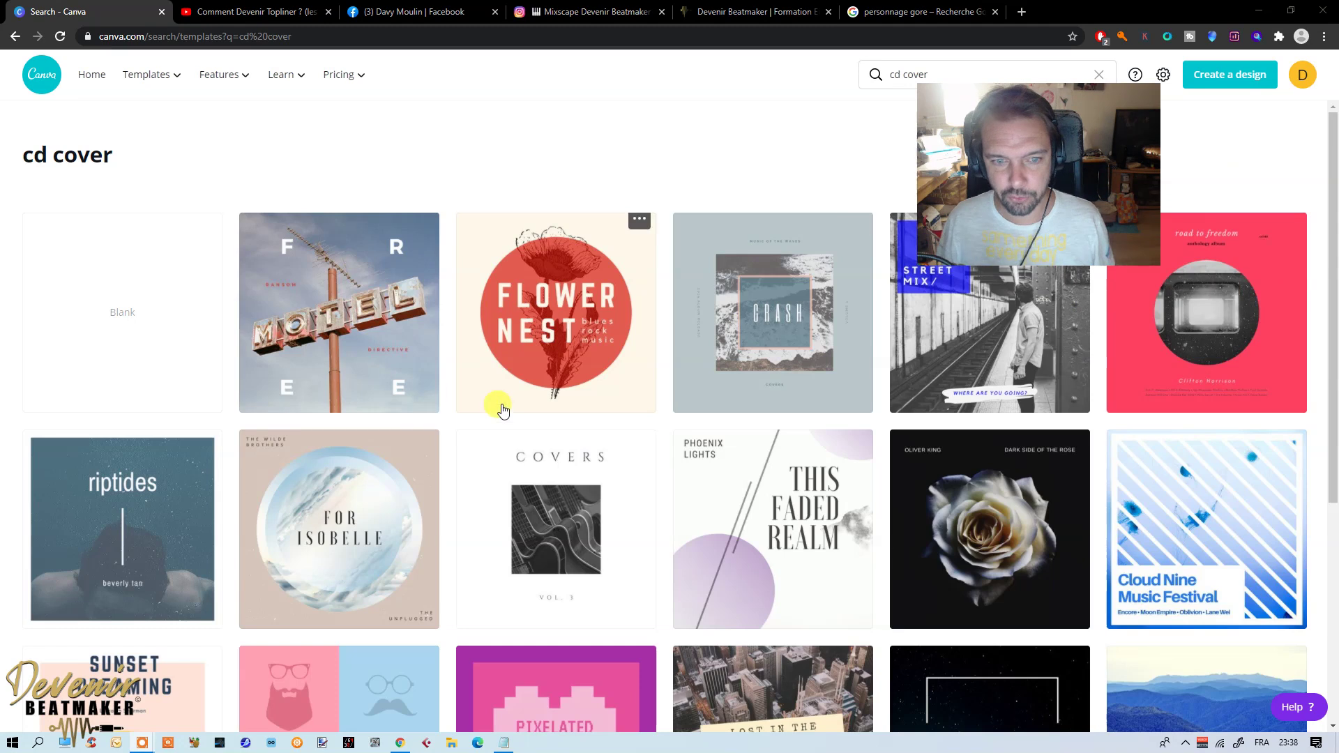
scroll(577, 422, down, 1)
scroll(579, 427, down, 3)
scroll(579, 427, down, 4)
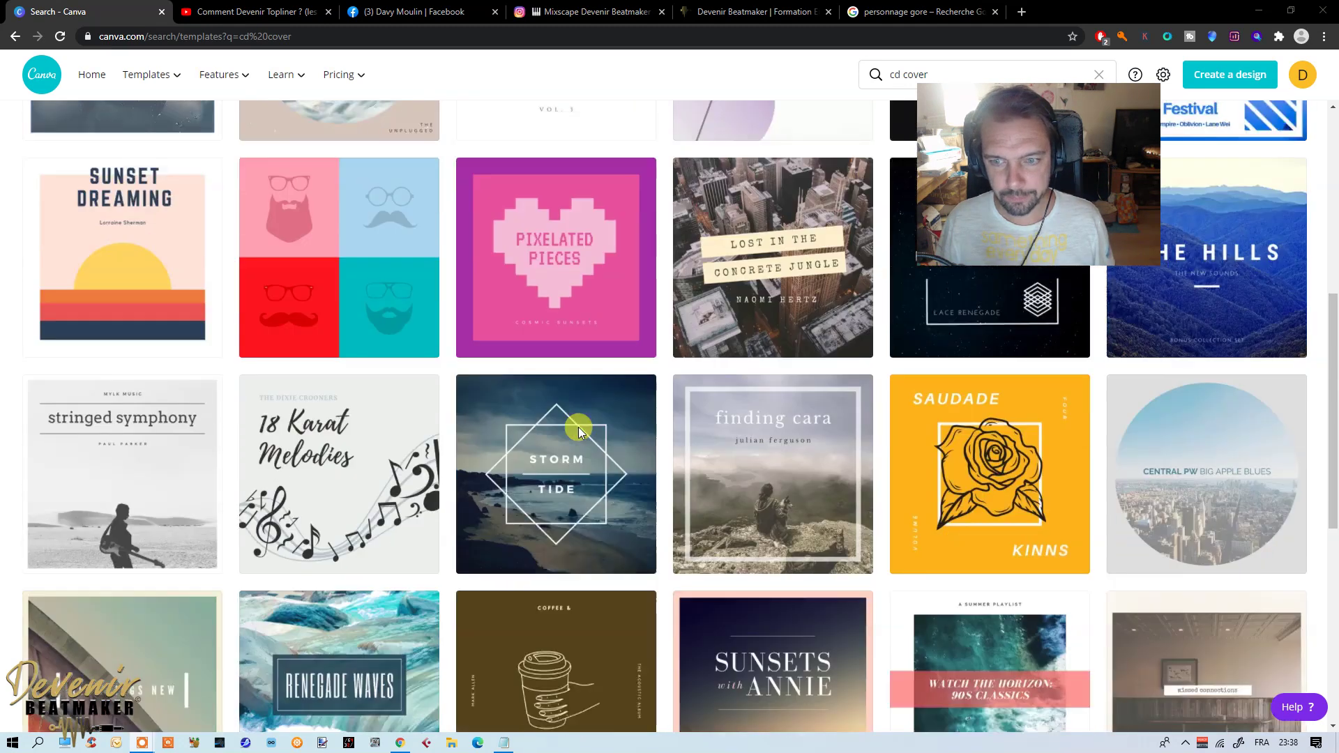
scroll(579, 427, down, 3)
scroll(579, 429, up, 5)
scroll(586, 474, up, 2)
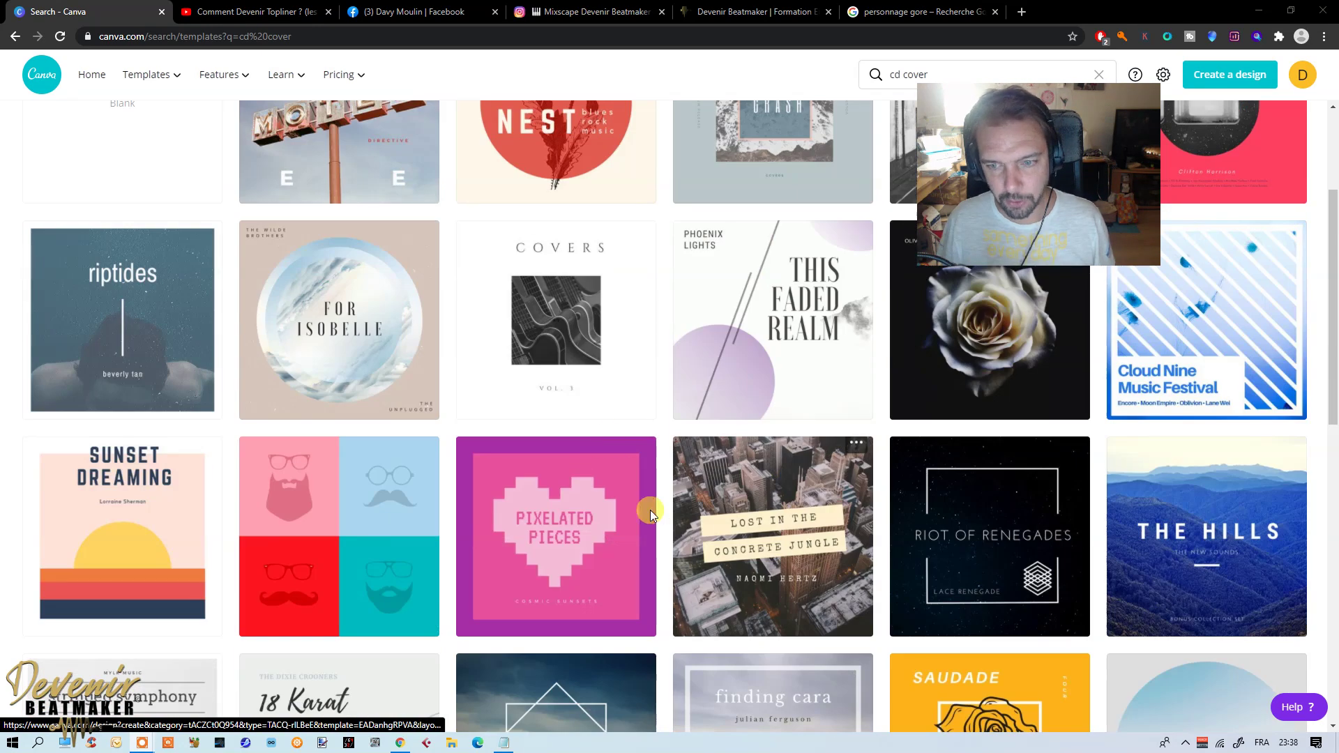
scroll(696, 481, up, 1)
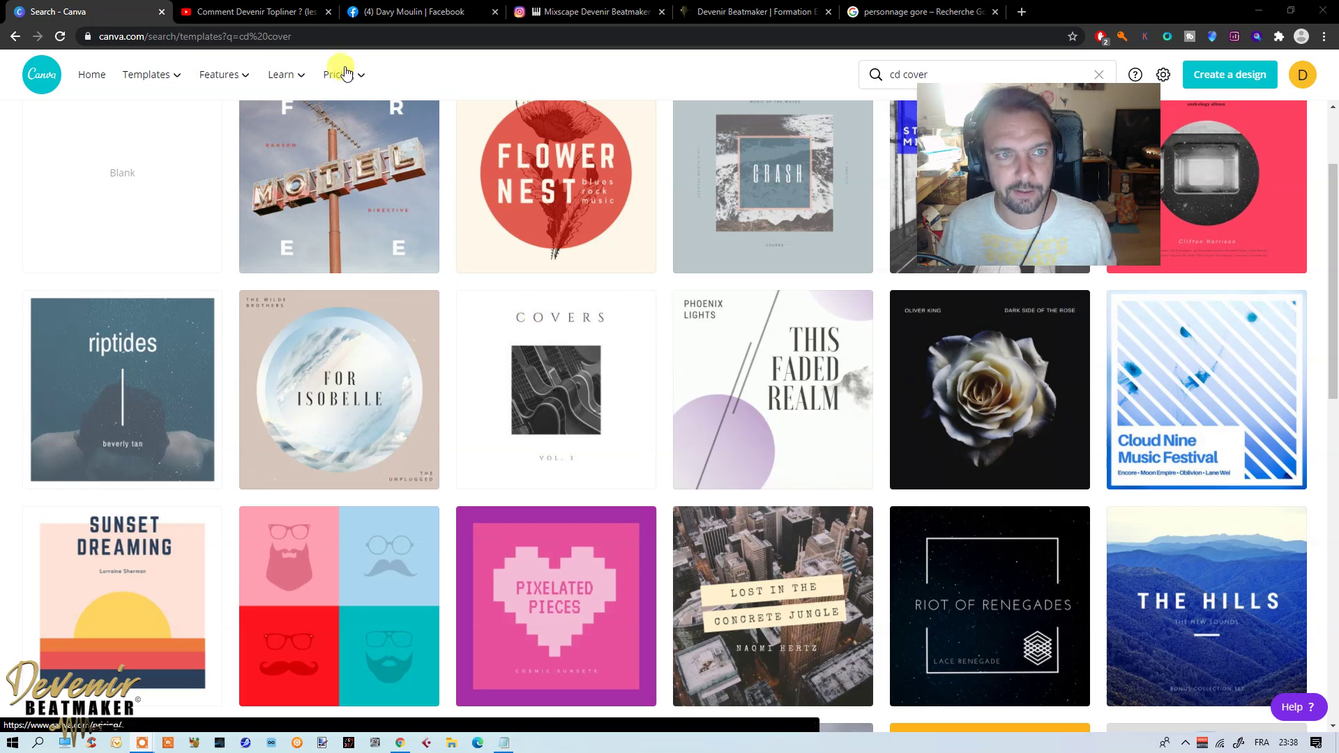
Step: Find and open the Black & White Music Album Cover template with the desert road photo
scroll(886, 360, down, 3)
scroll(886, 357, down, 1)
scroll(882, 348, down, 3)
scroll(579, 361, down, 1)
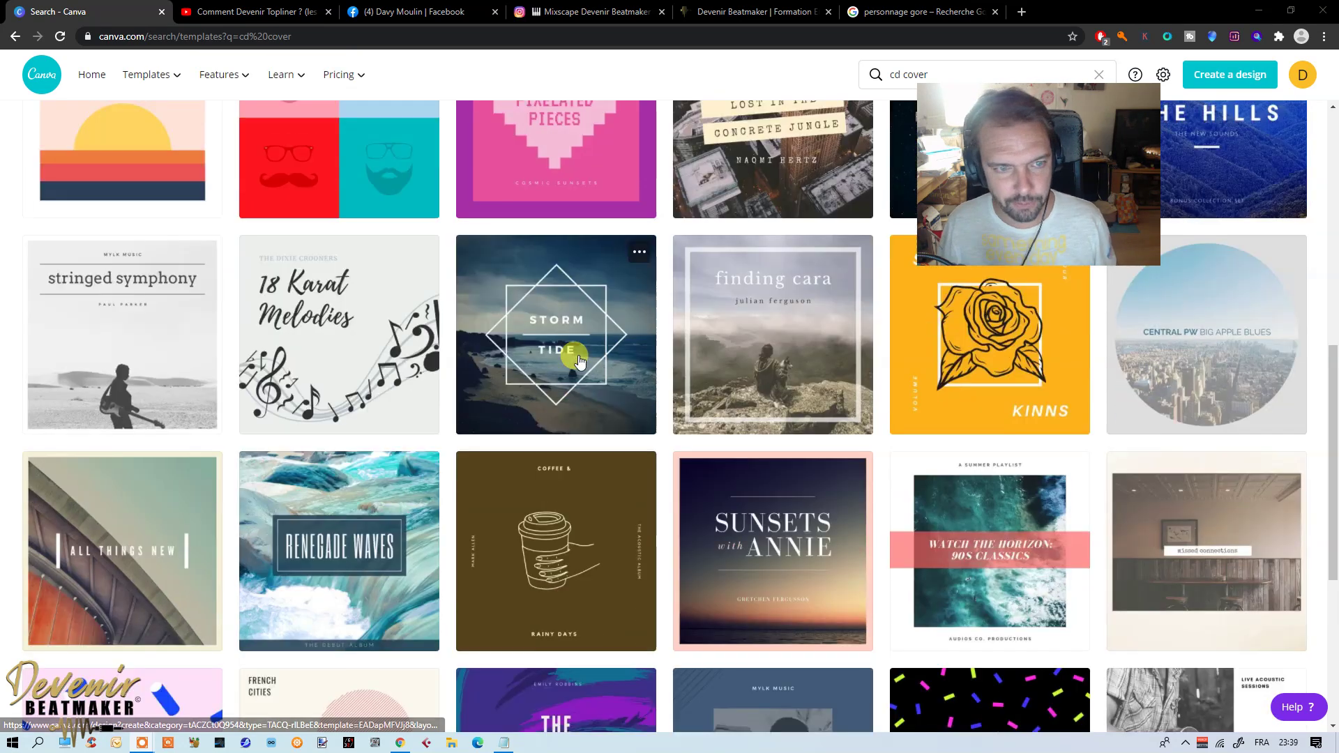
scroll(579, 361, down, 3)
scroll(578, 366, down, 3)
scroll(578, 371, down, 1)
click(528, 463)
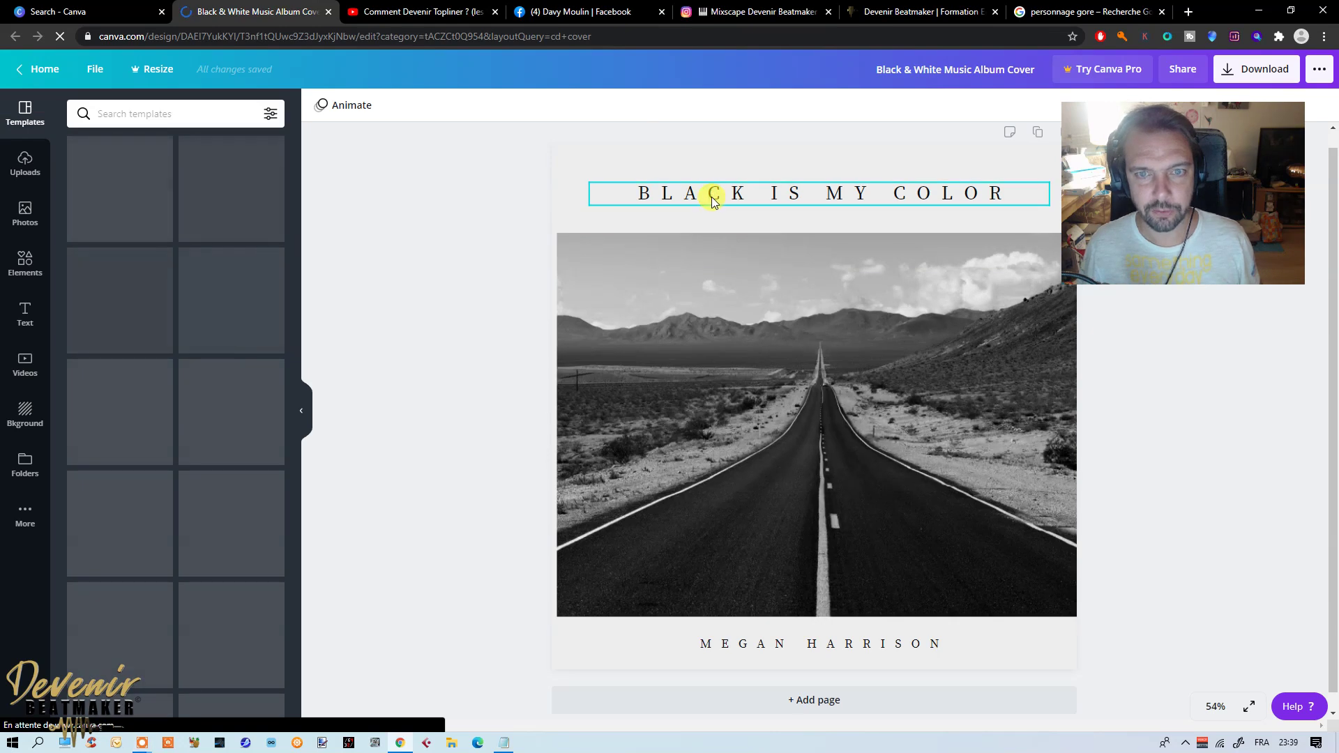
Step: Change the cover title text to LE SOLEIL BRILLE
mouse_move(893, 193)
mouse_down()
mouse_move(1013, 190)
mouse_move(633, 193)
mouse_up()
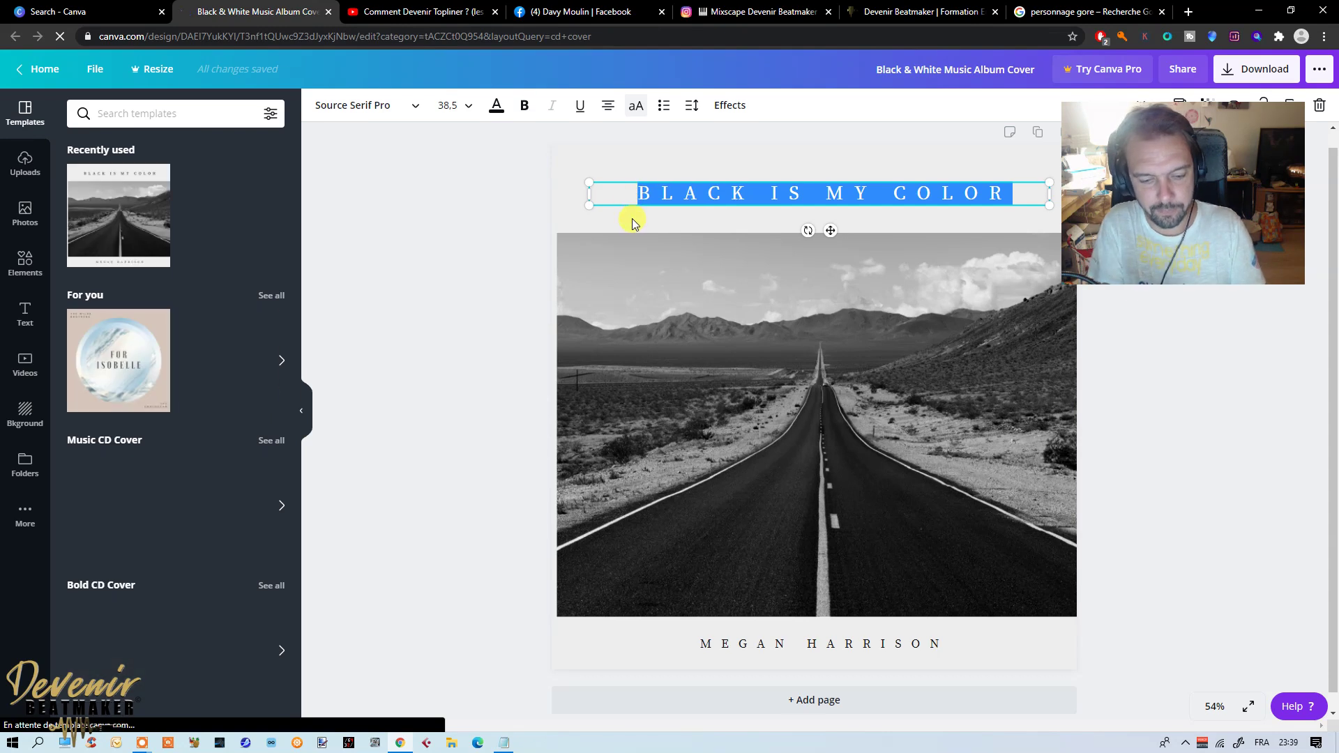
text(LE SE)
key(BackSpace)
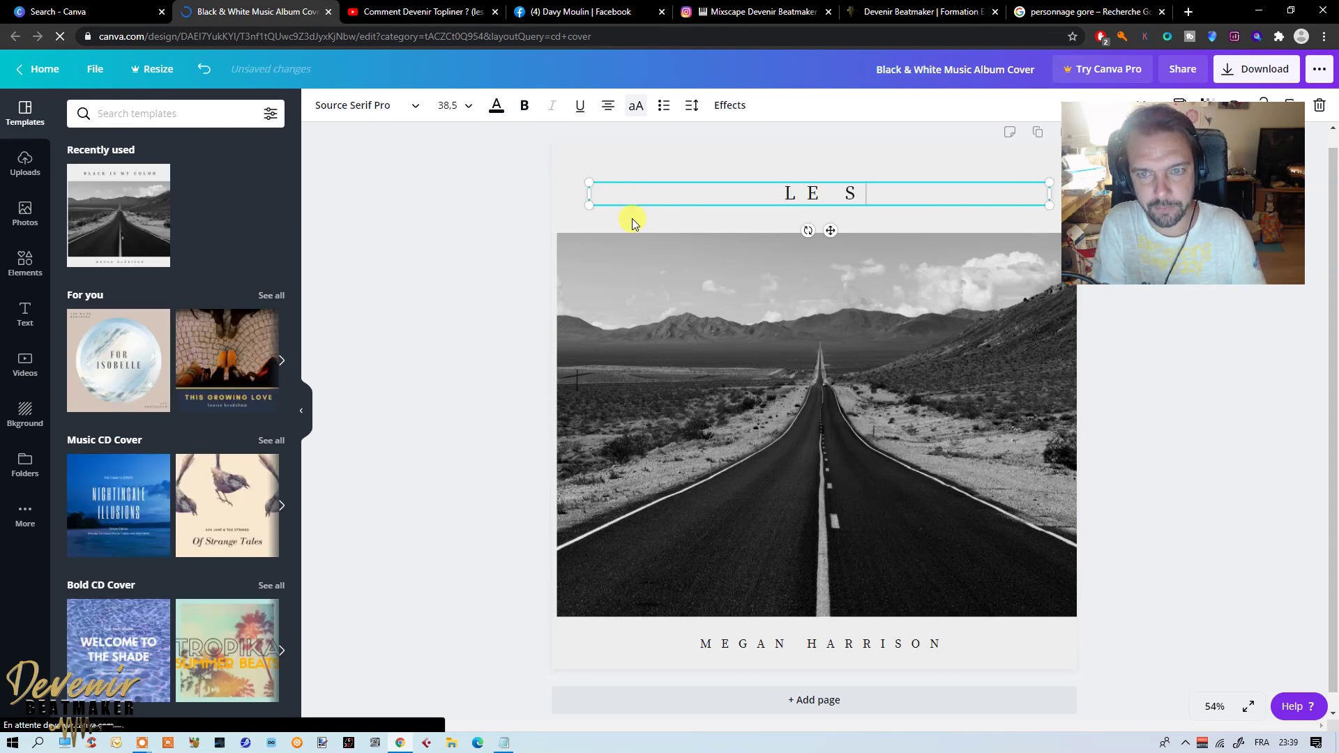
text(OLEIL BRILLE)
Step: Delete the road photo from the cover and return to the Google Images tab
click(727, 311)
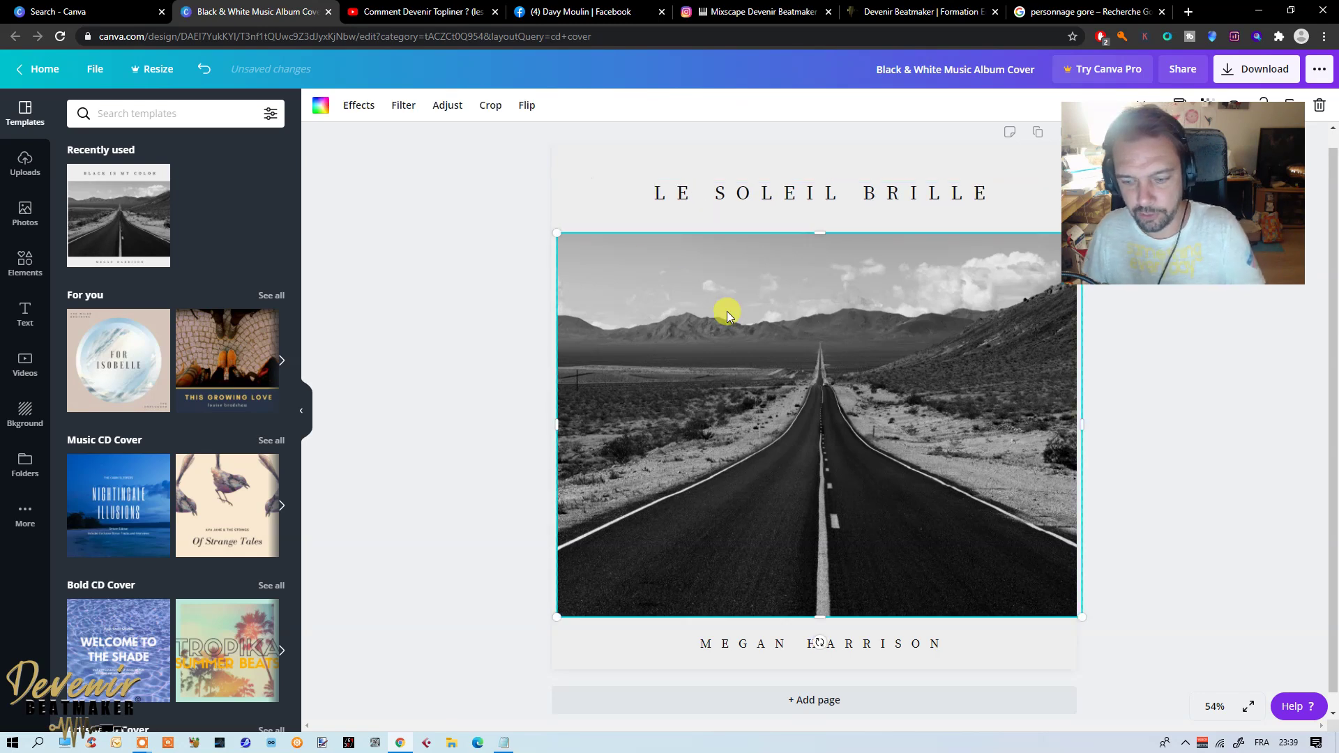
key(Delete)
key(Delete)
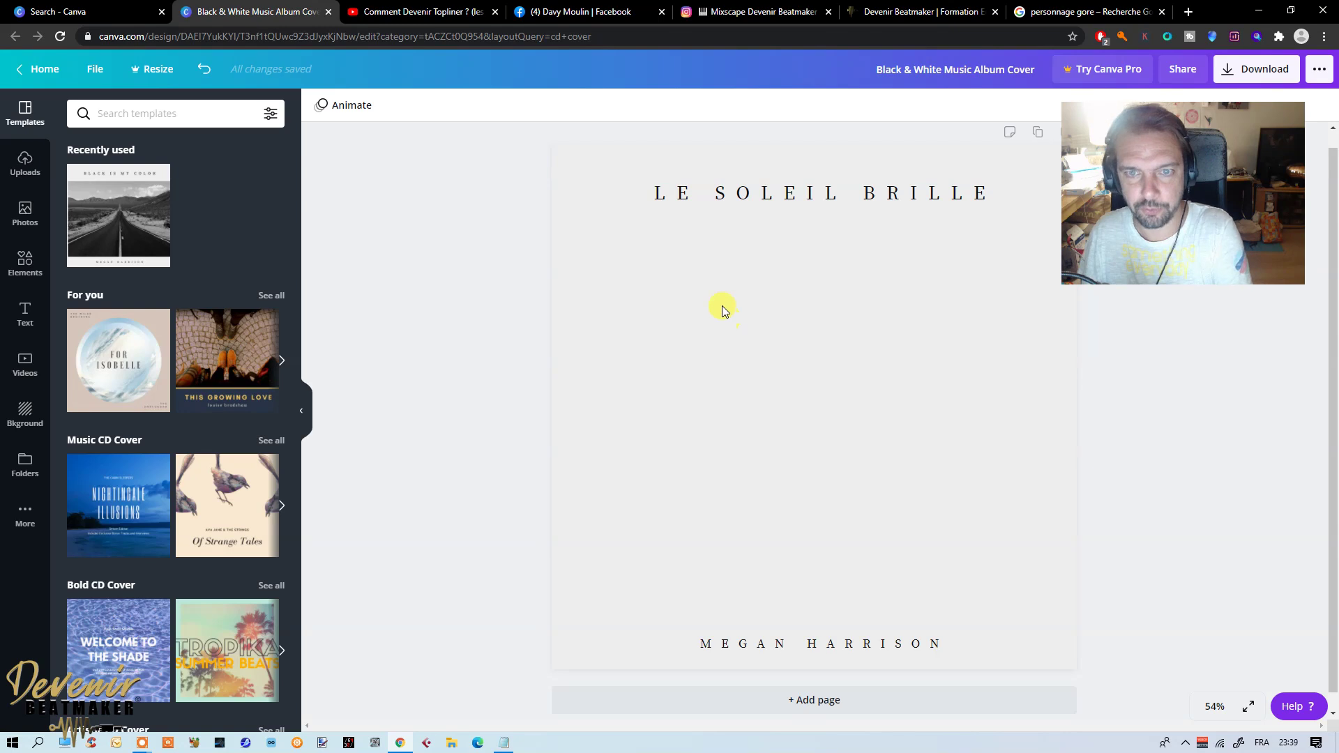
click(1105, 16)
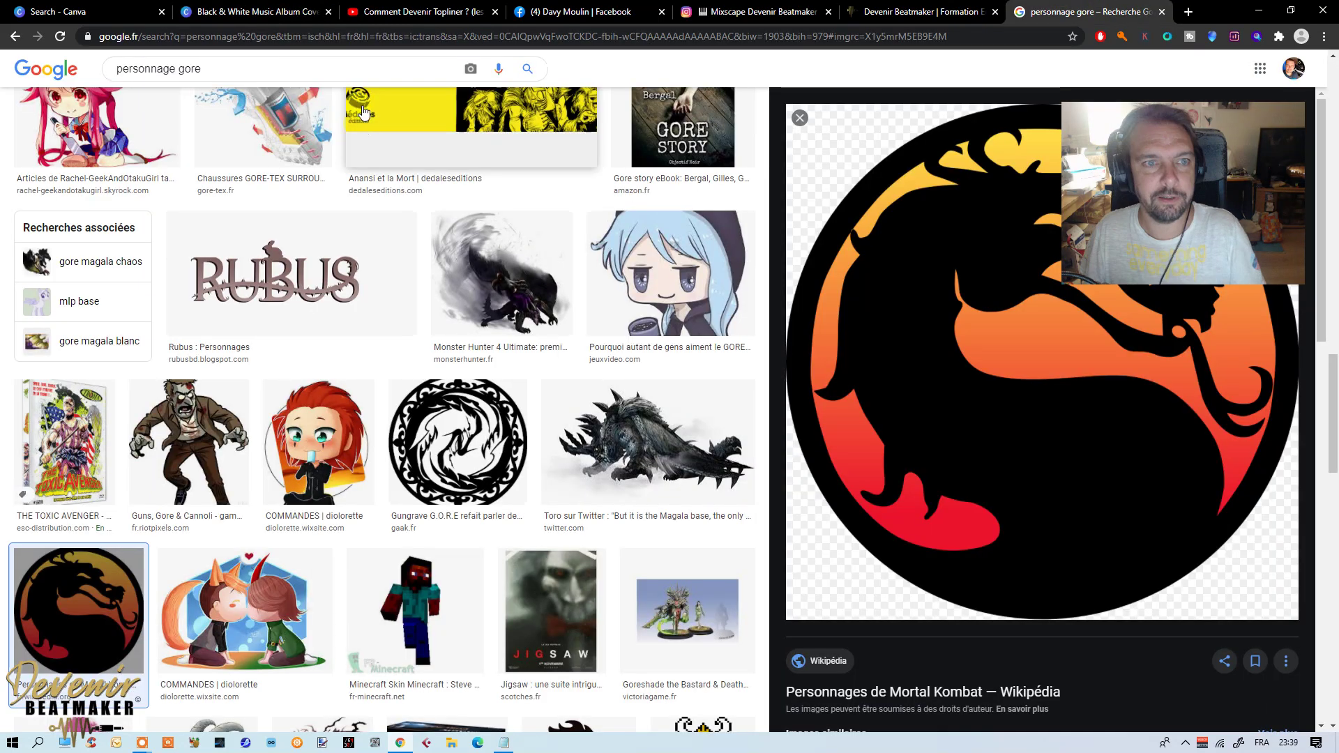
Step: Search Google Images for 'soleil' and adjust the colour filter on the results
triple_click(263, 68)
text(soleil)
key(Return)
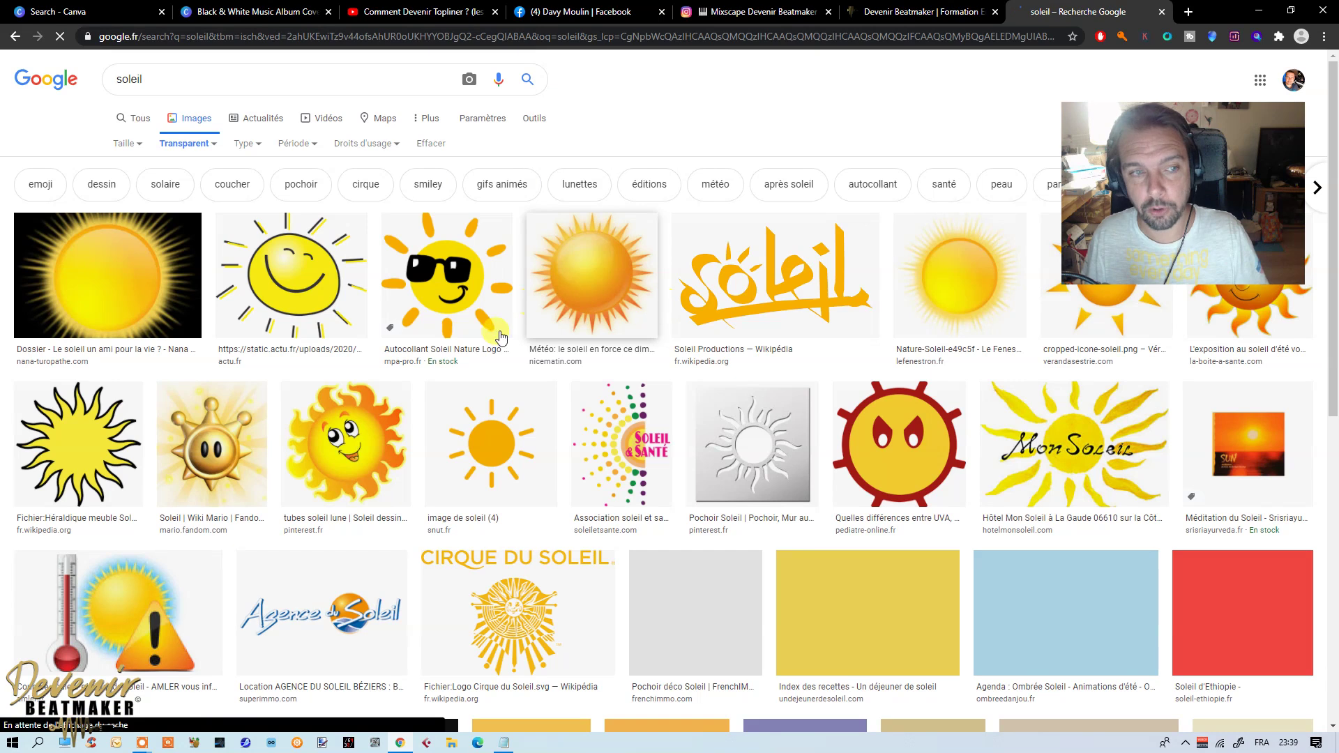
click(217, 145)
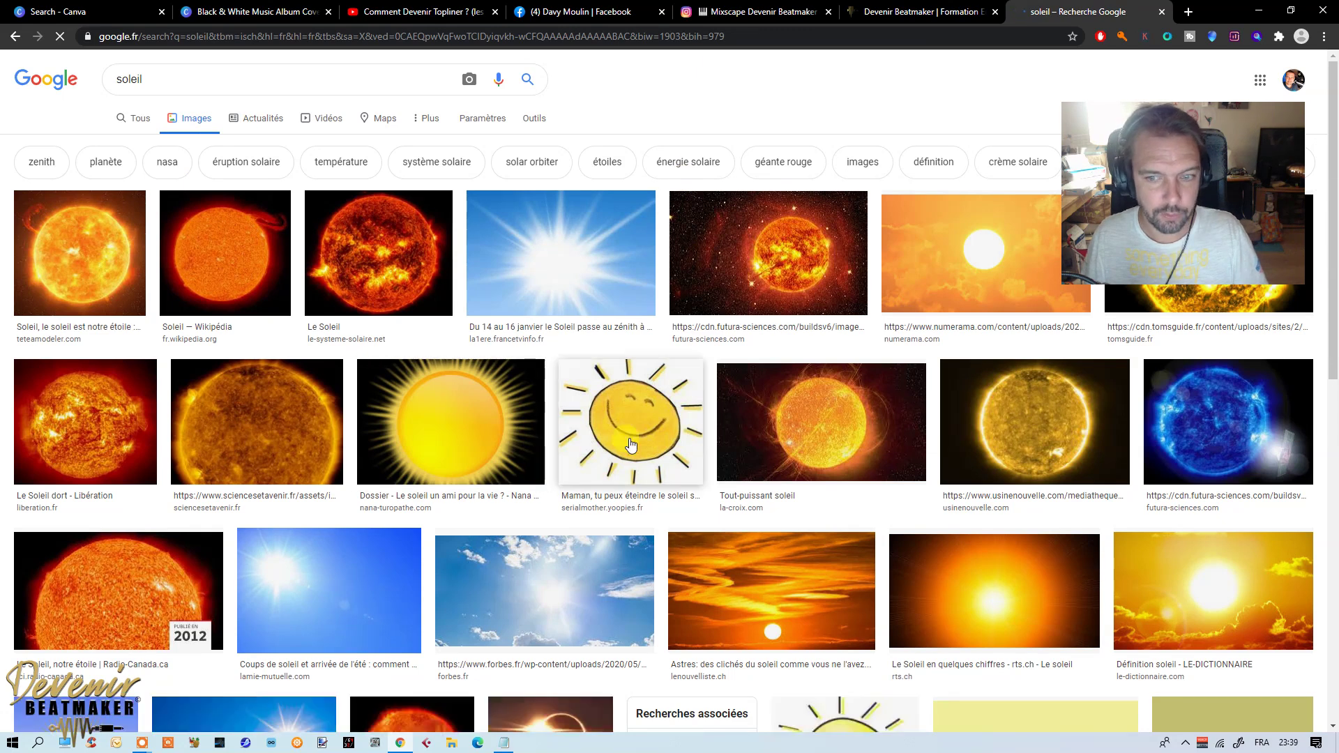
scroll(631, 446, down, 4)
scroll(632, 446, up, 2)
scroll(631, 446, down, 3)
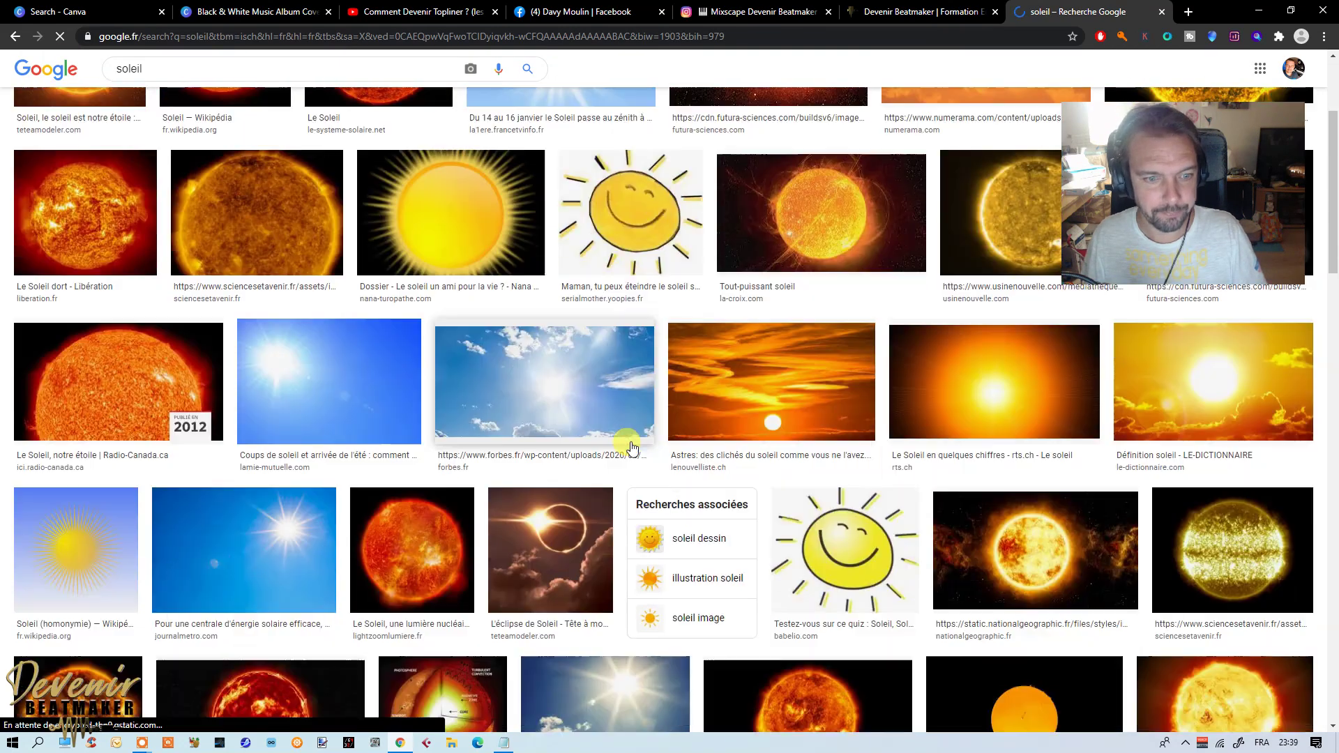
scroll(631, 446, up, 4)
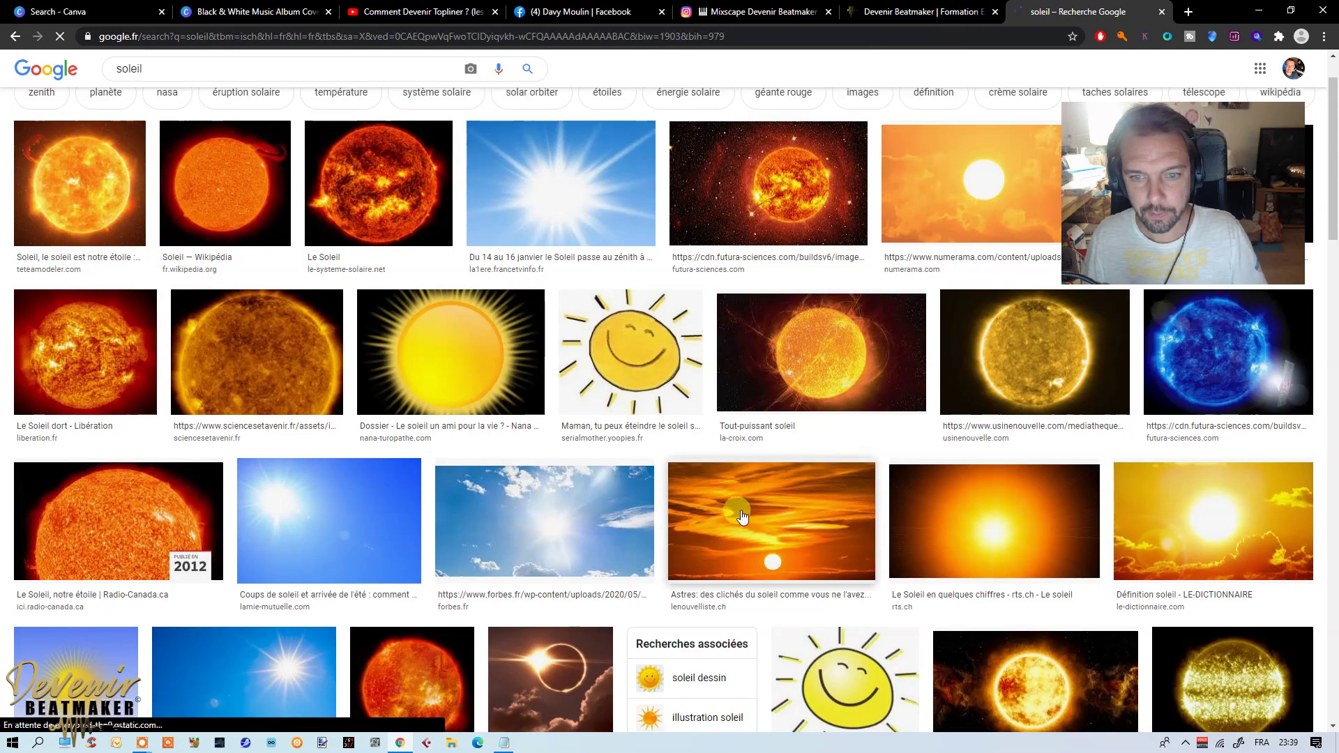
Step: Copy the Tout-puissant soleil photo to the clipboard and return to Canva
click(955, 523)
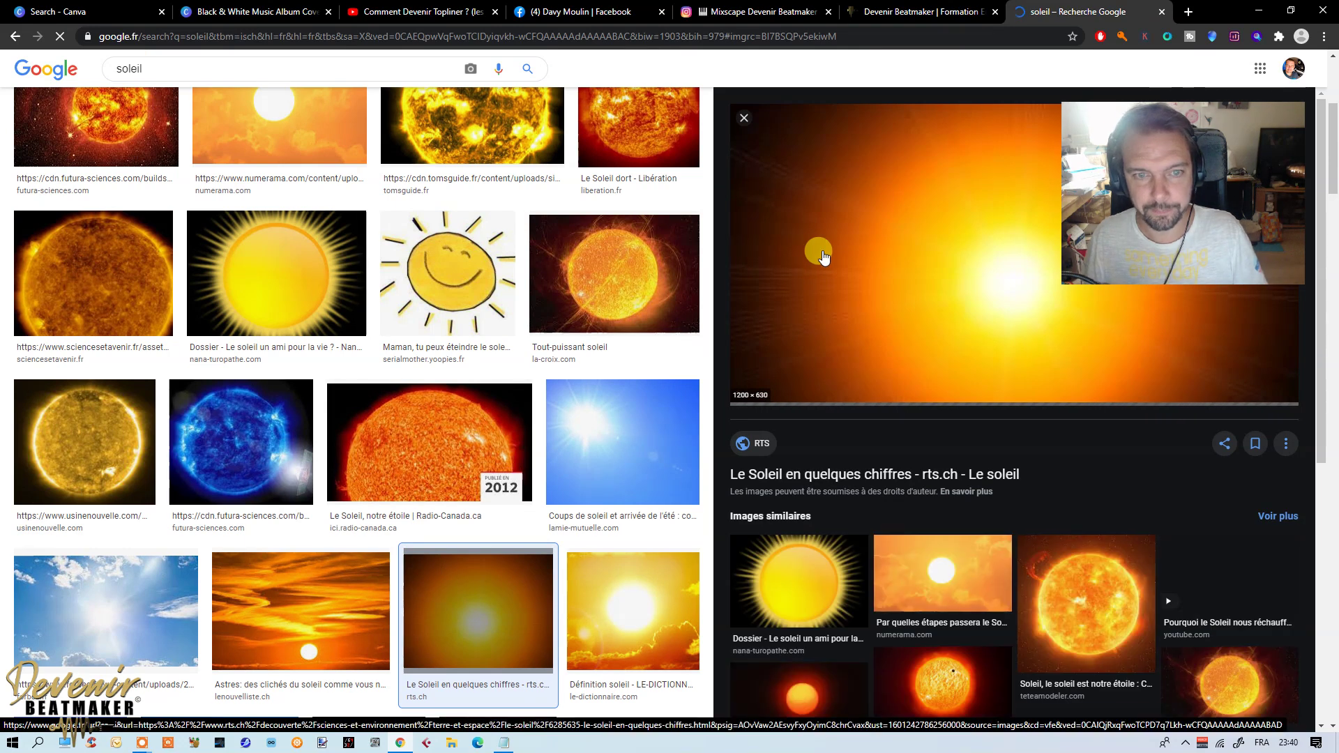
click(637, 278)
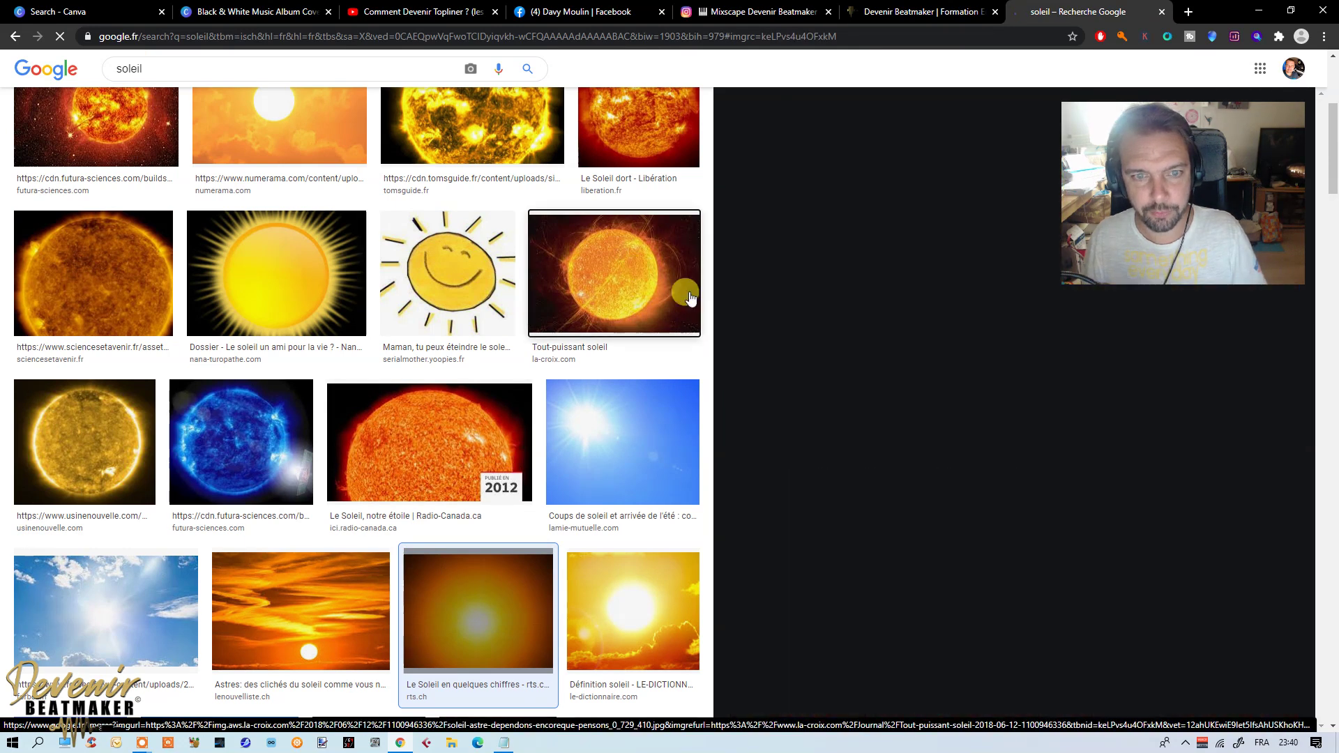
right_click(882, 255)
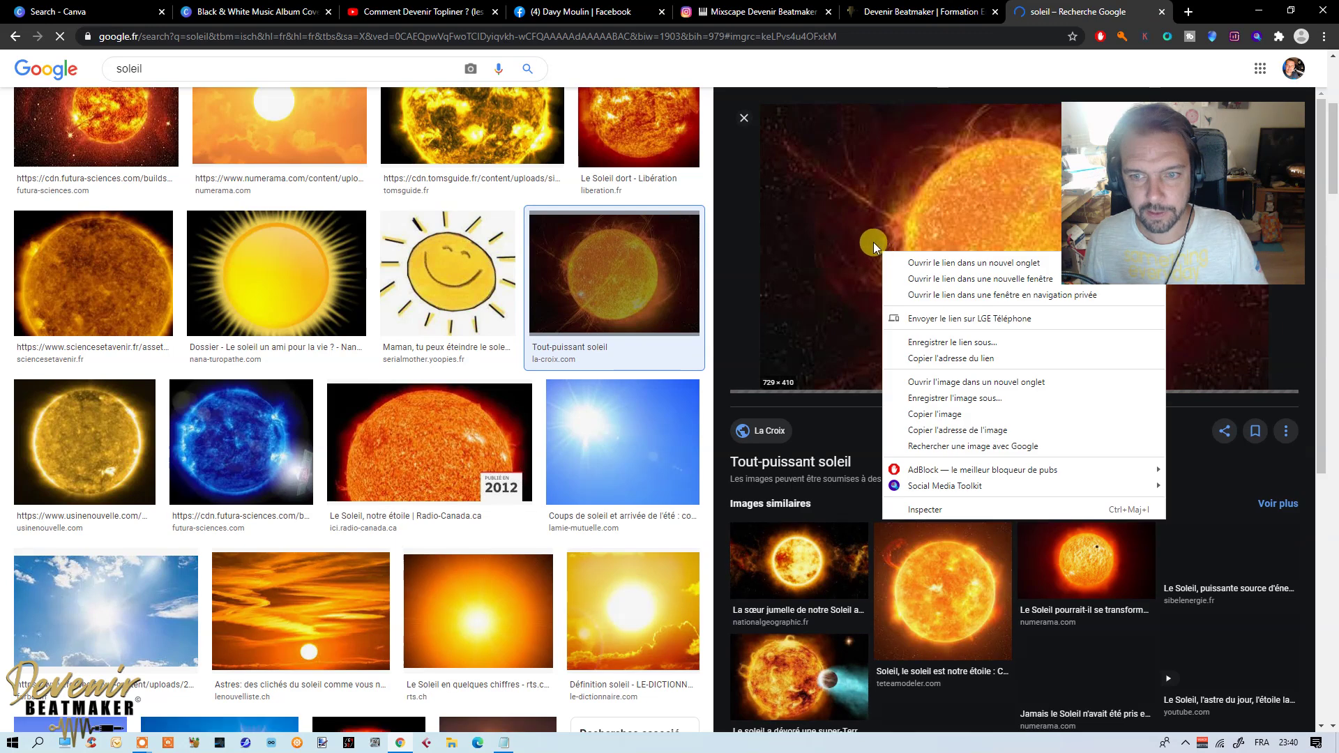
click(948, 414)
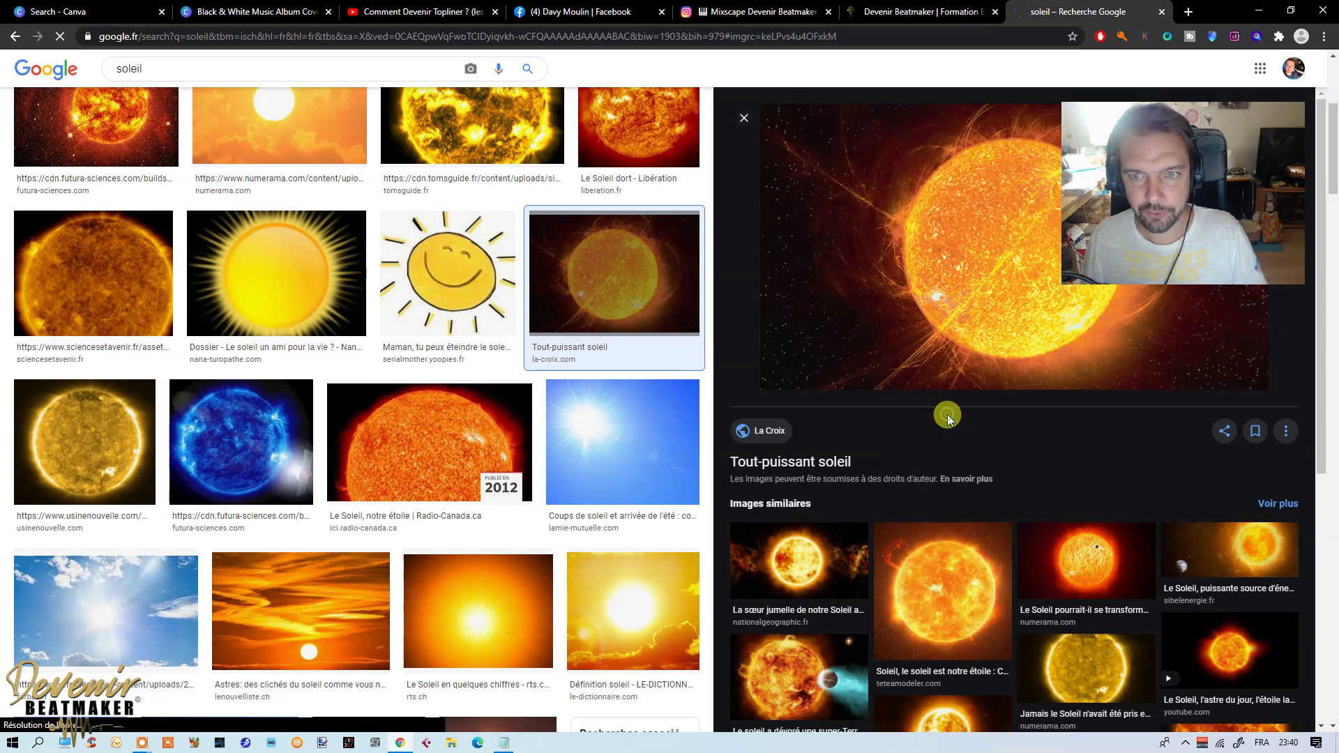
right_click(902, 304)
click(942, 468)
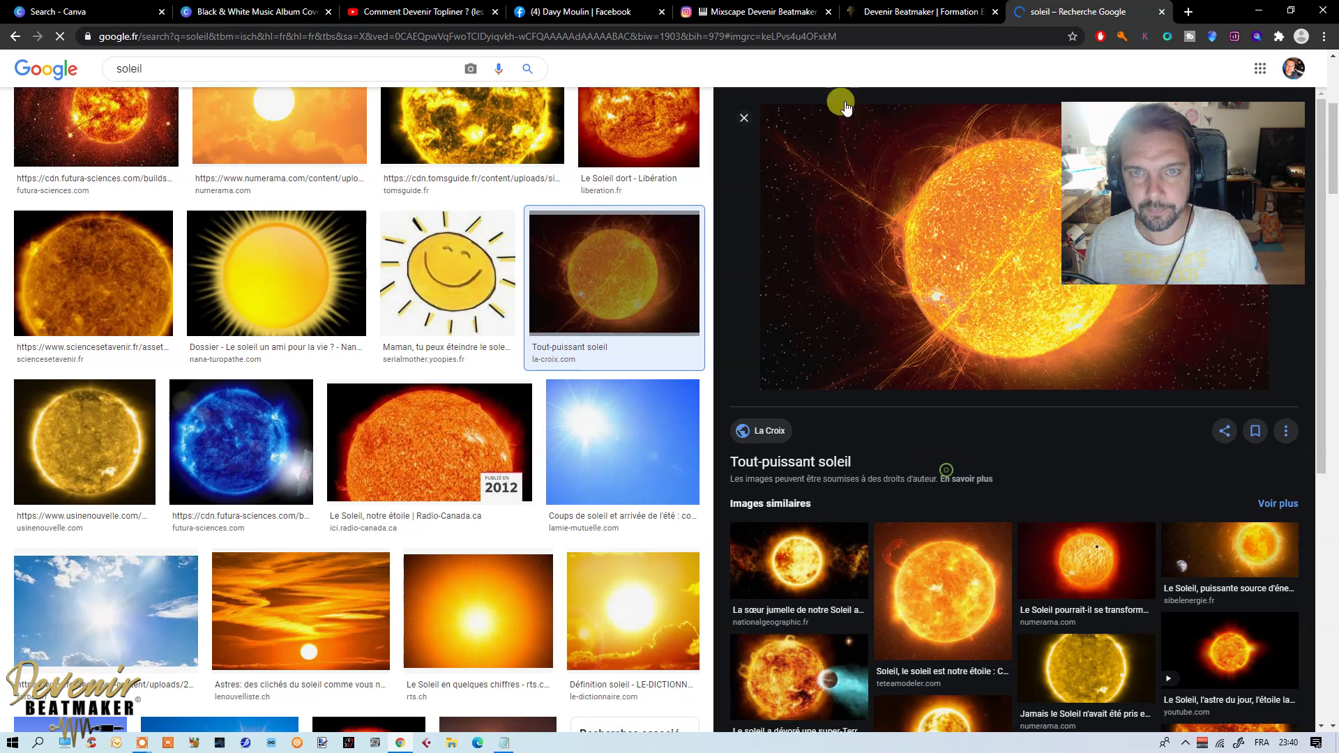
click(272, 7)
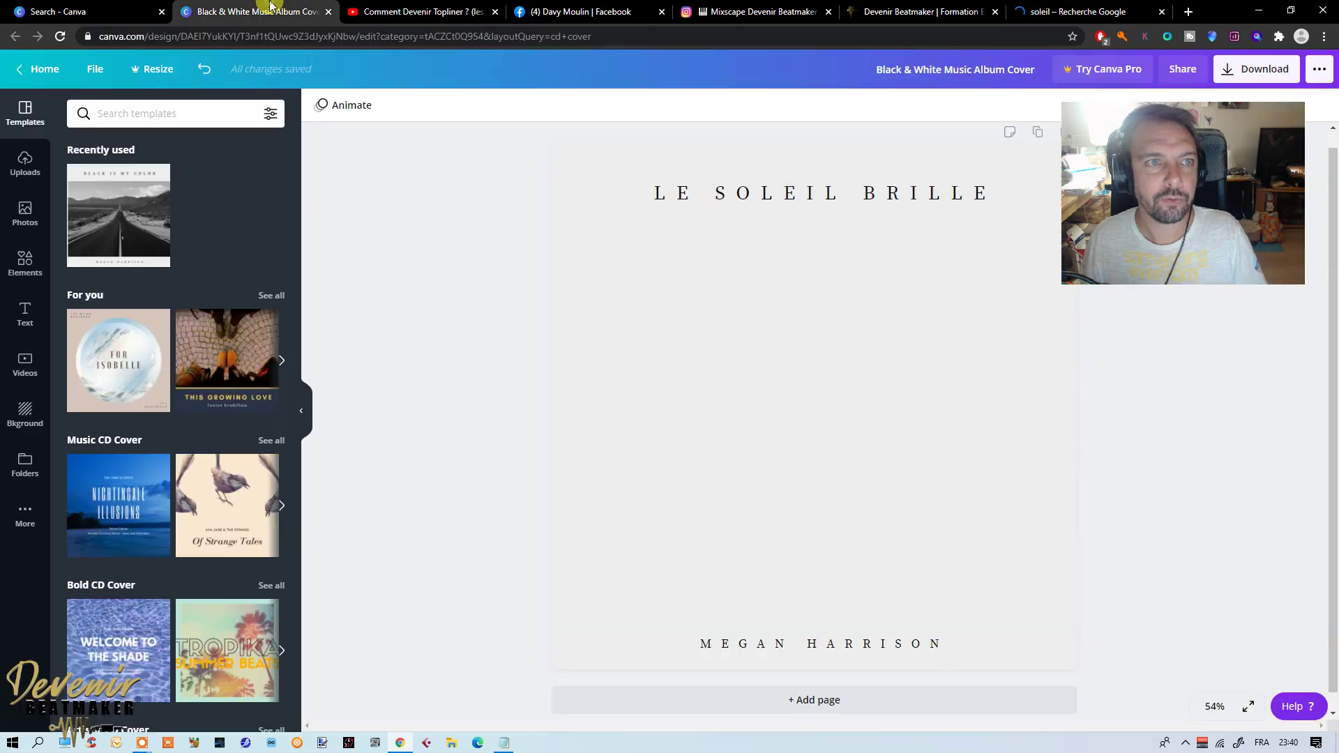
Step: Paste the sun photo onto the cover, enlarged and centred beneath the LE SOLEIL BRILLE title
click(789, 335)
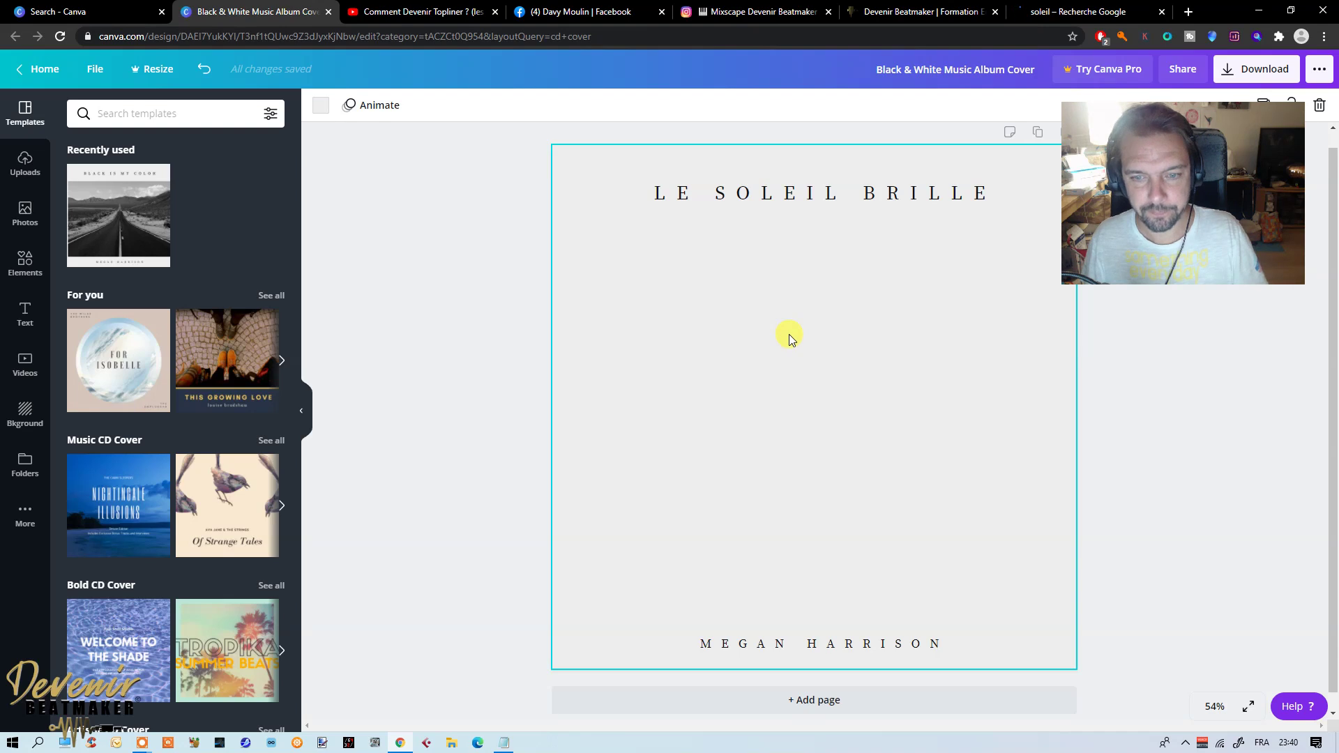
key(ctrl+v)
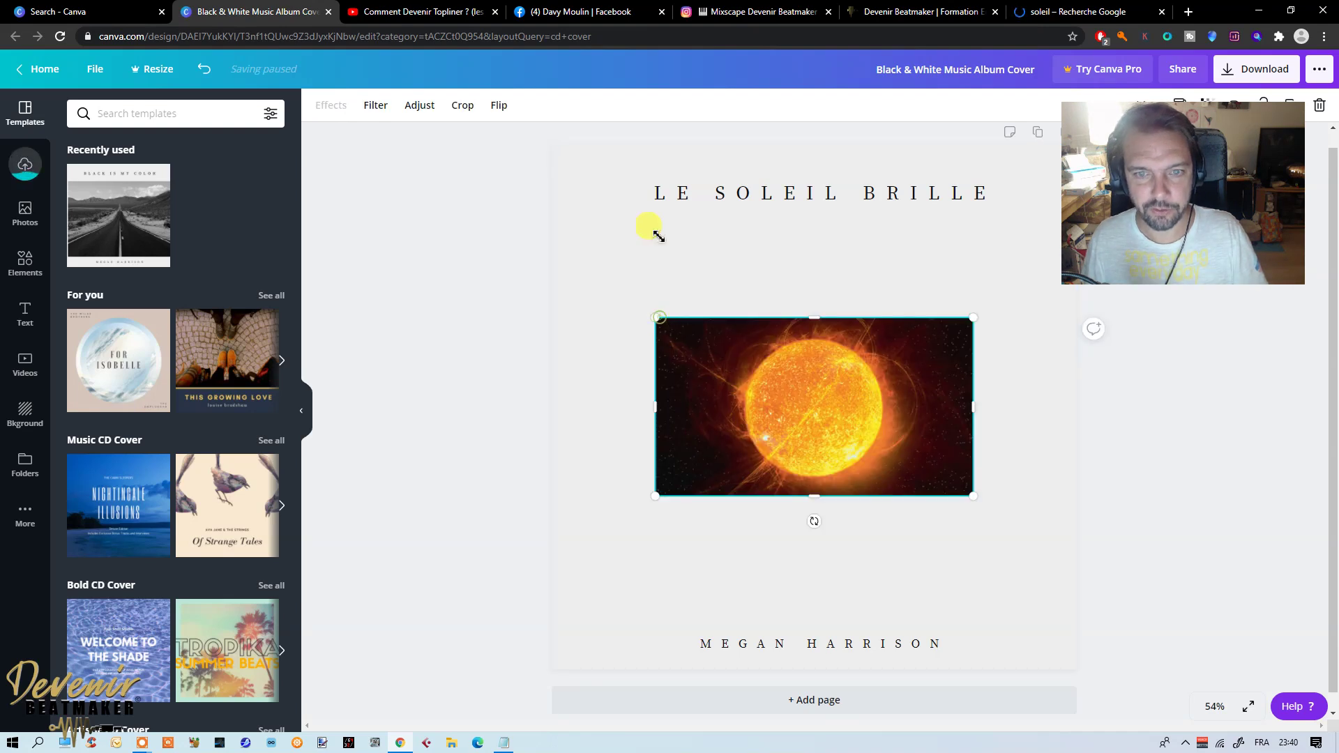
drag(659, 259, 714, 373)
drag(796, 384, 856, 355)
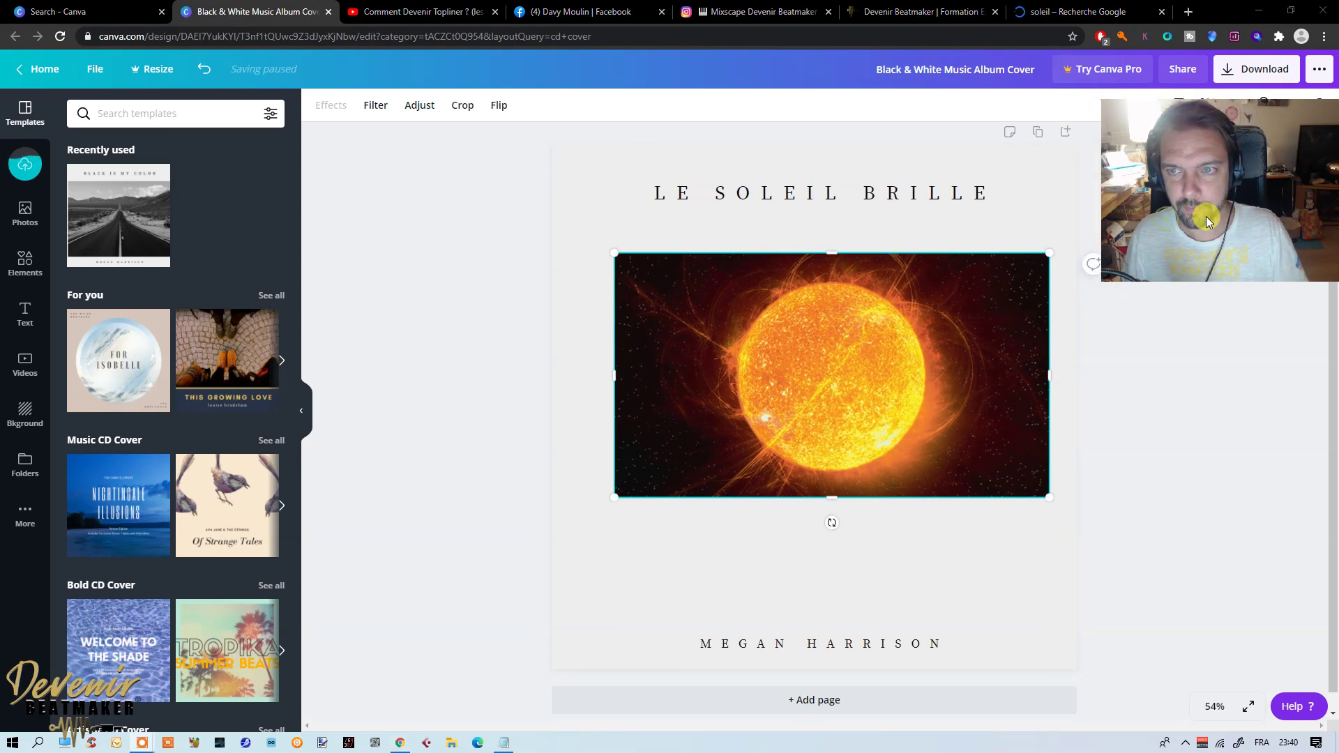
drag(615, 255, 597, 199)
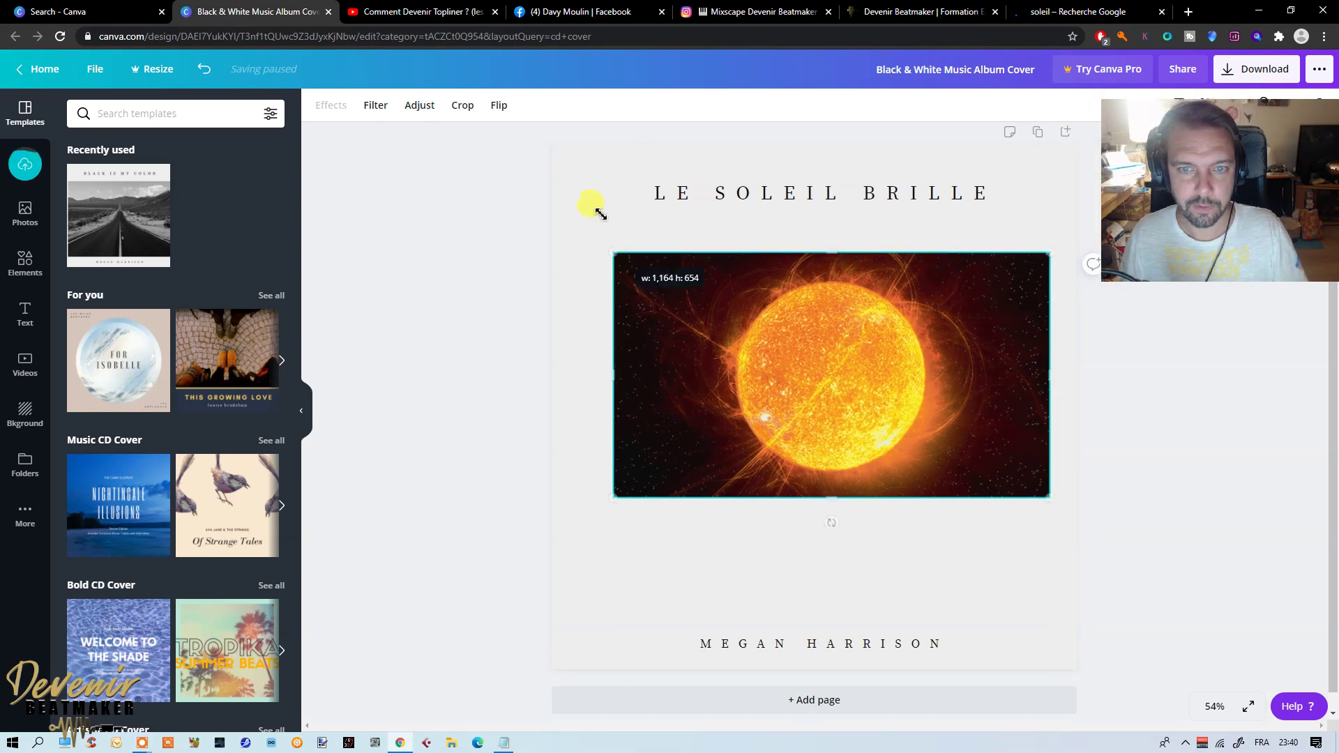
drag(721, 387, 720, 378)
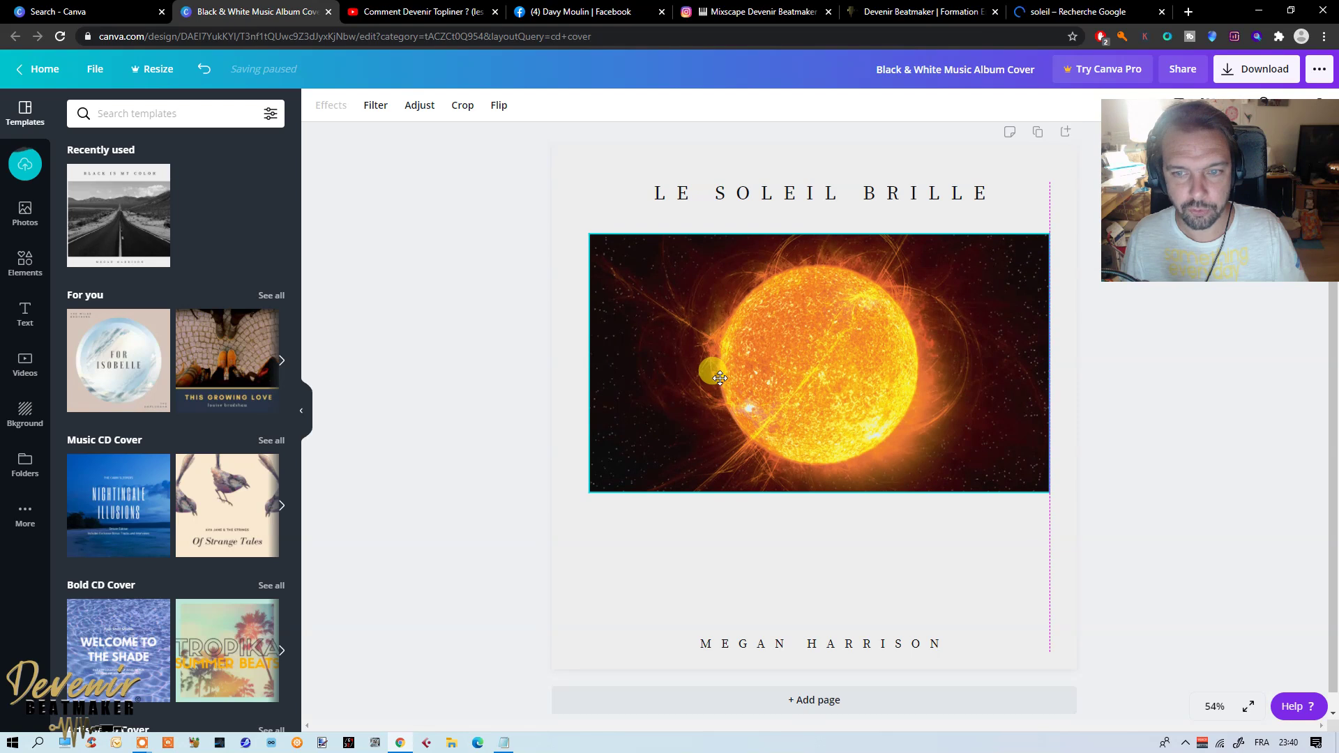
click(939, 645)
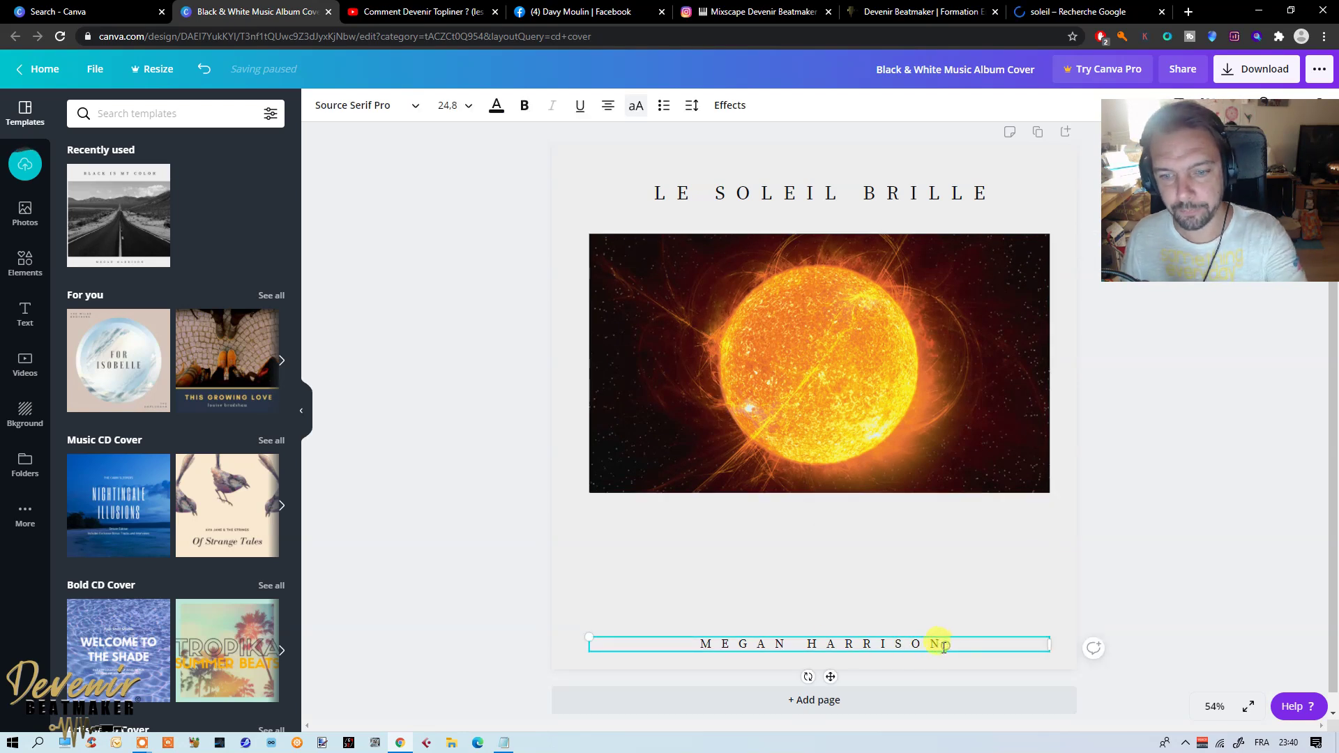
Step: Replace the placeholder artist name at the bottom with MIXSCAPE
drag(954, 642, 703, 640)
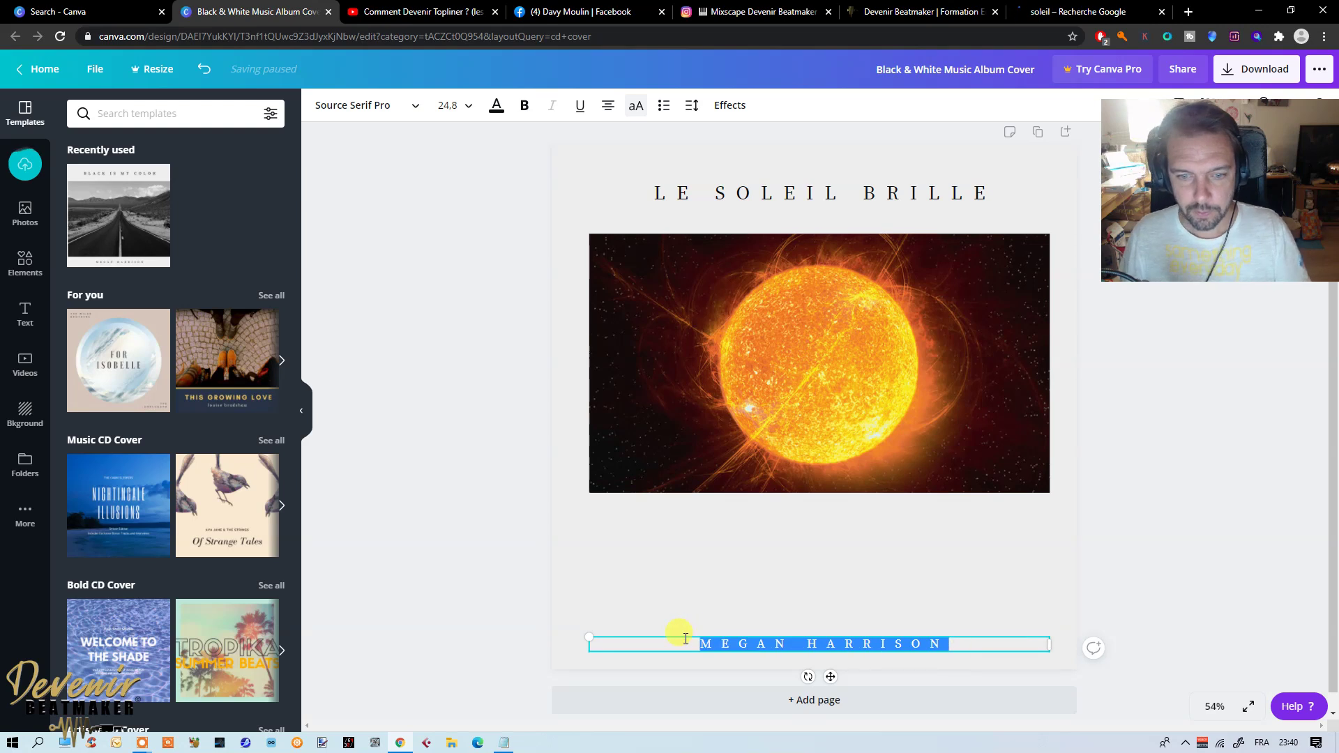
text(MIXSCAPE)
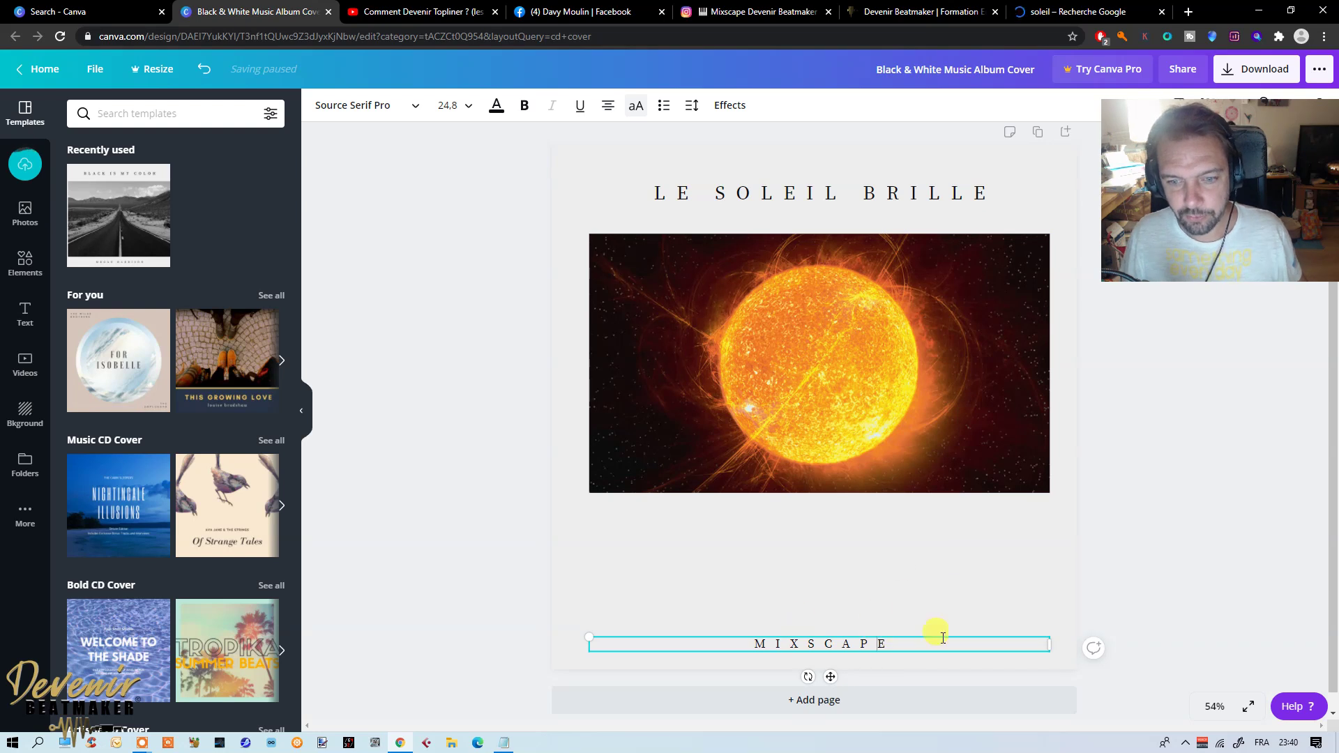
click(656, 402)
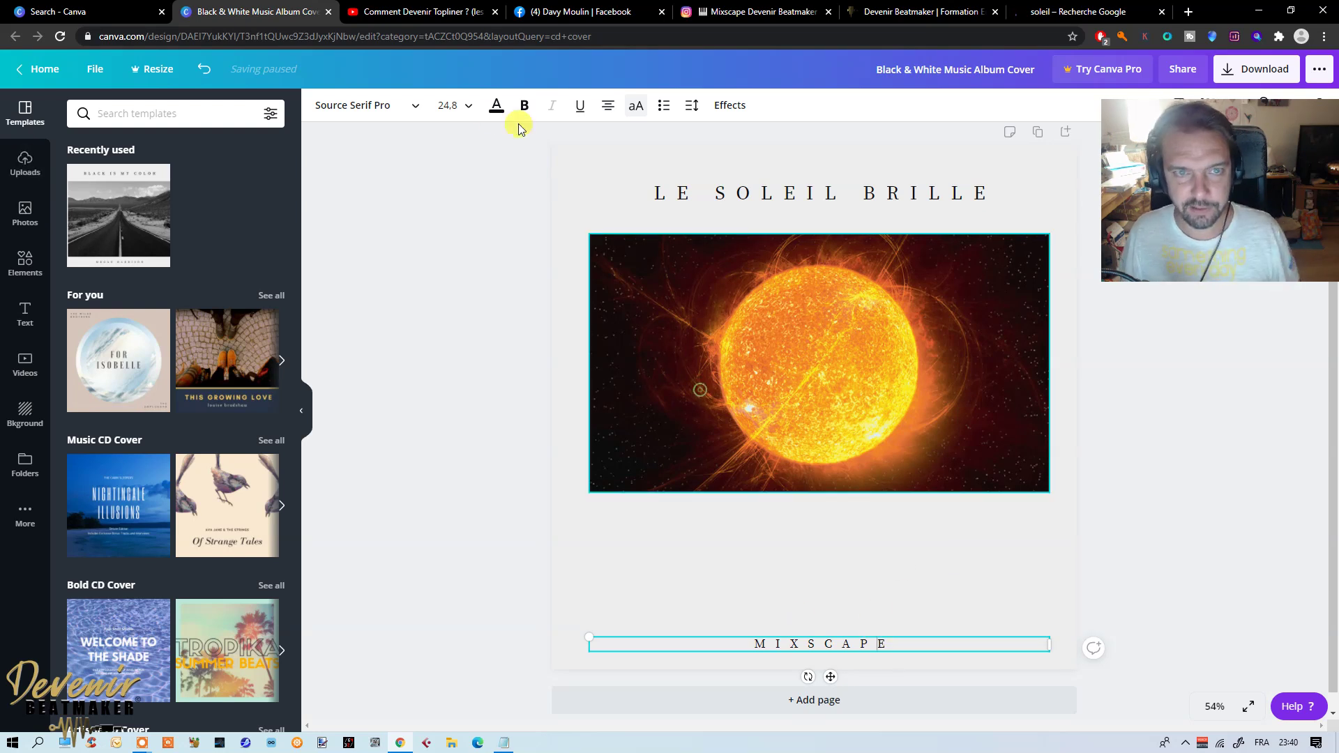
Step: Give the sun photo the Whimsical filter after trying Festive and Summer
click(387, 113)
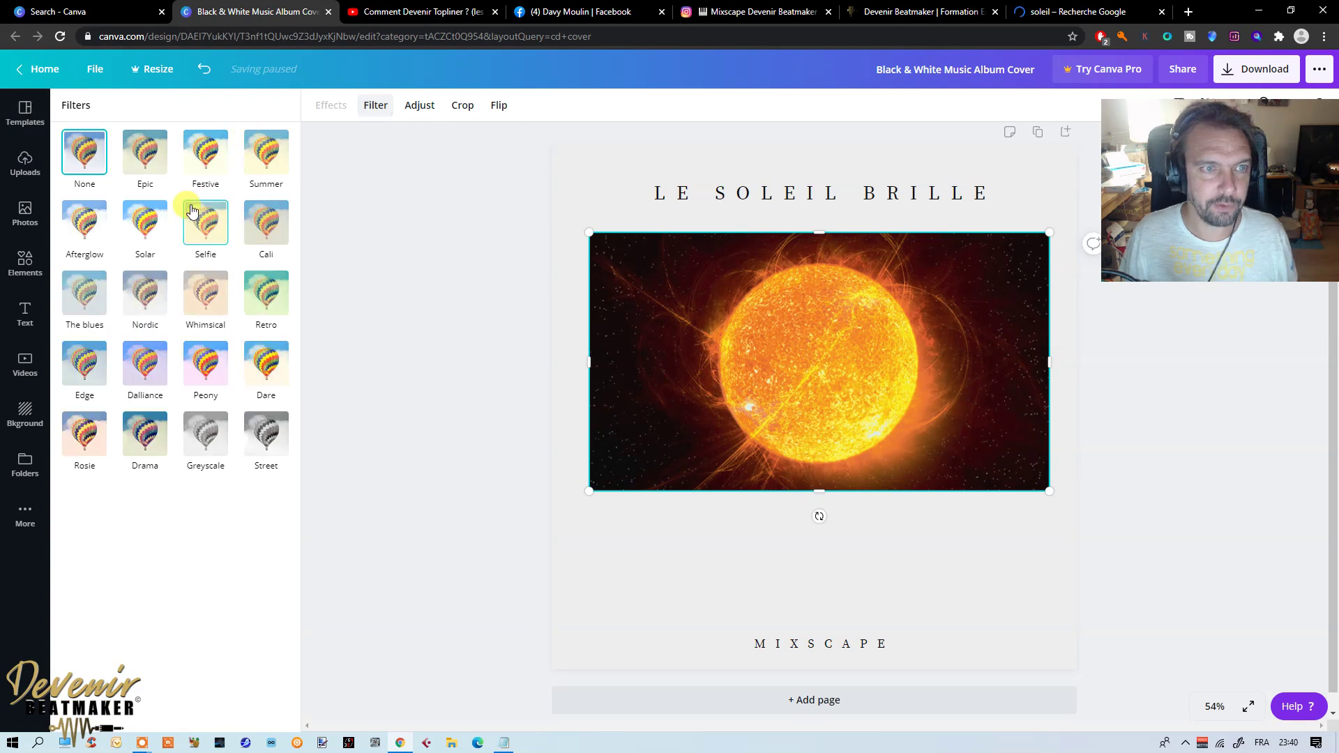
click(203, 168)
click(255, 175)
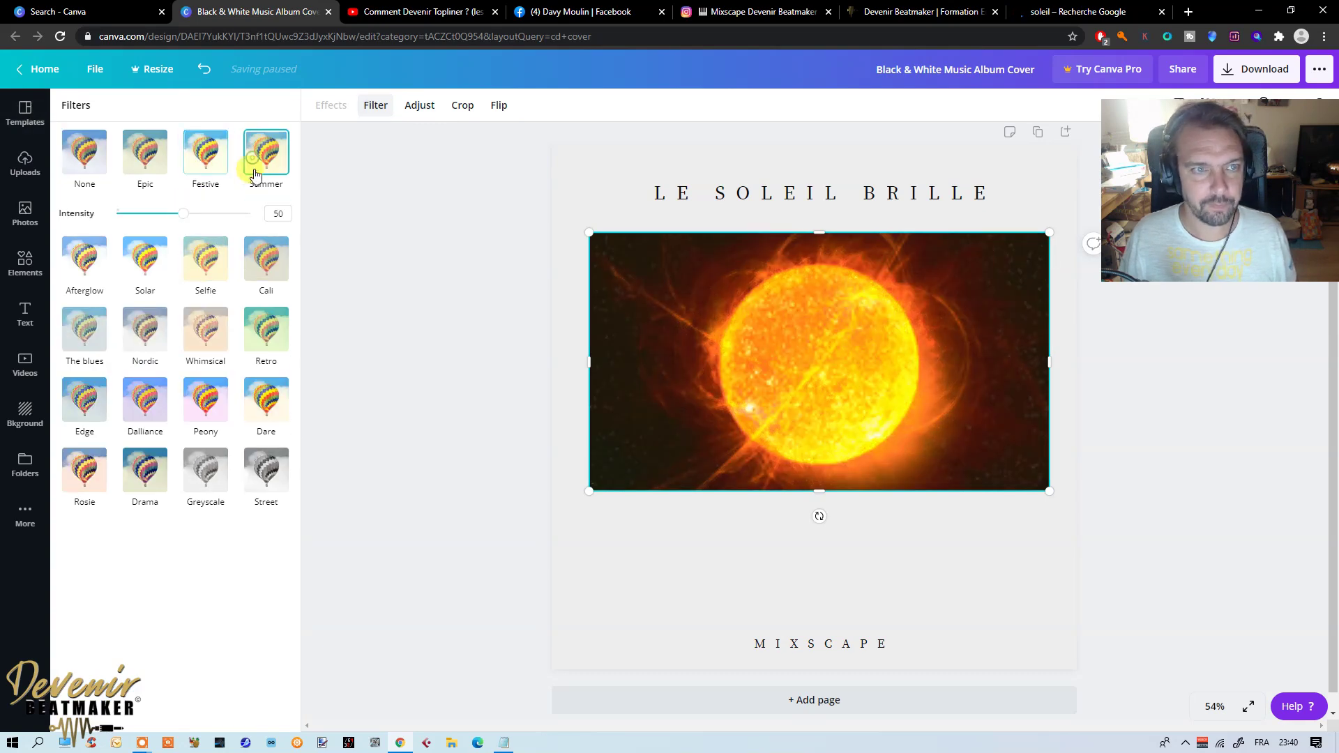
click(206, 361)
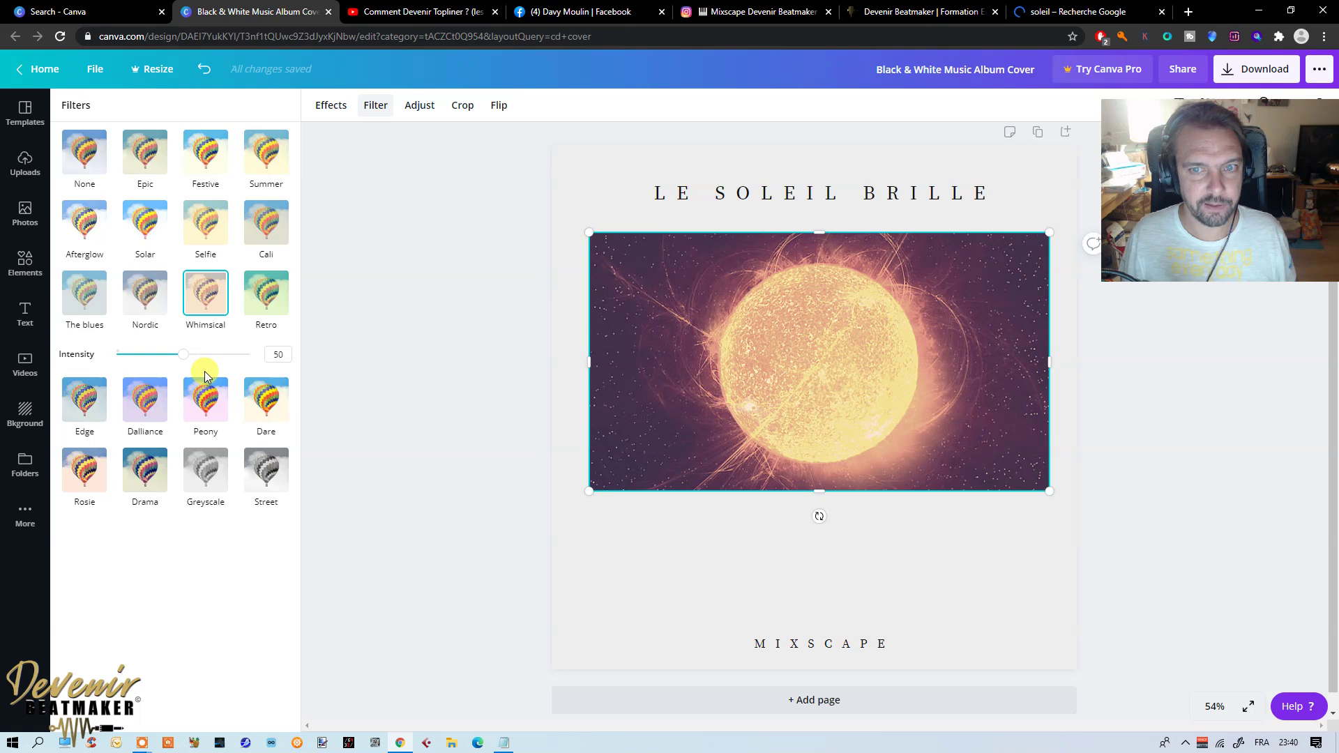
click(714, 340)
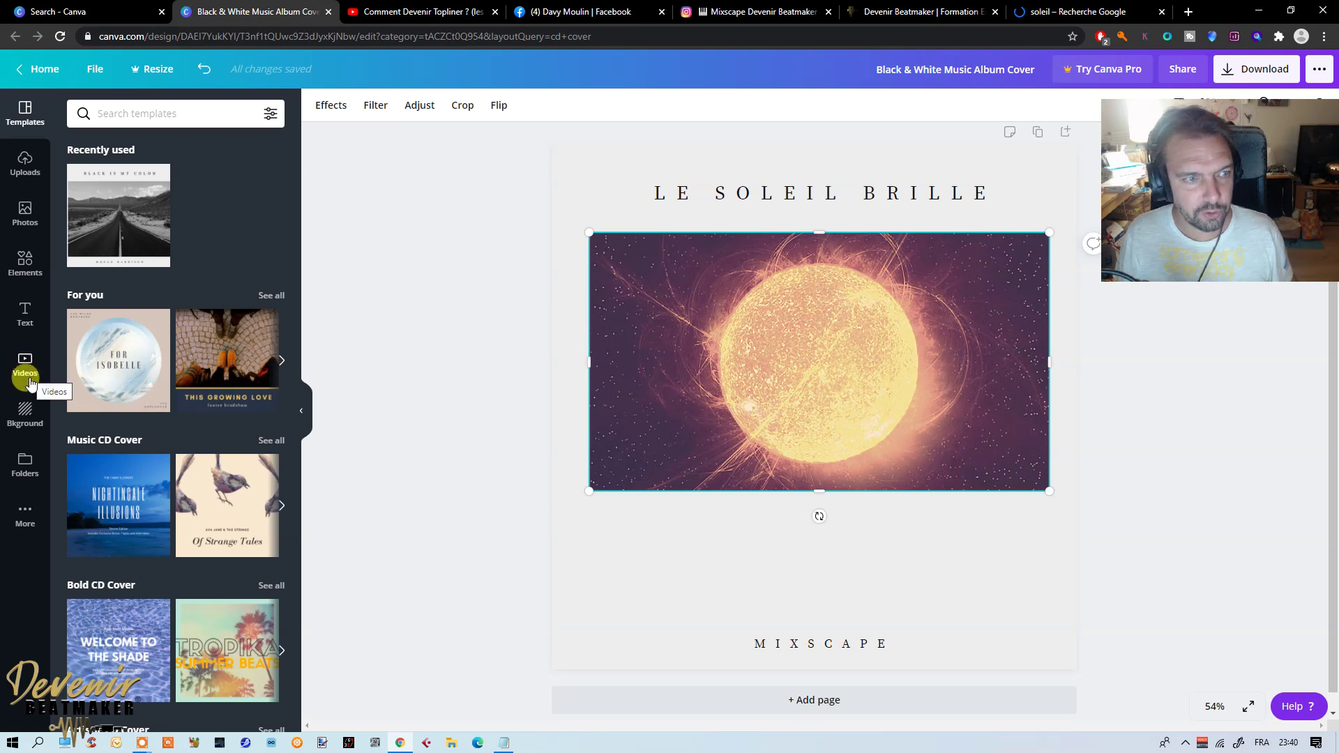
click(27, 424)
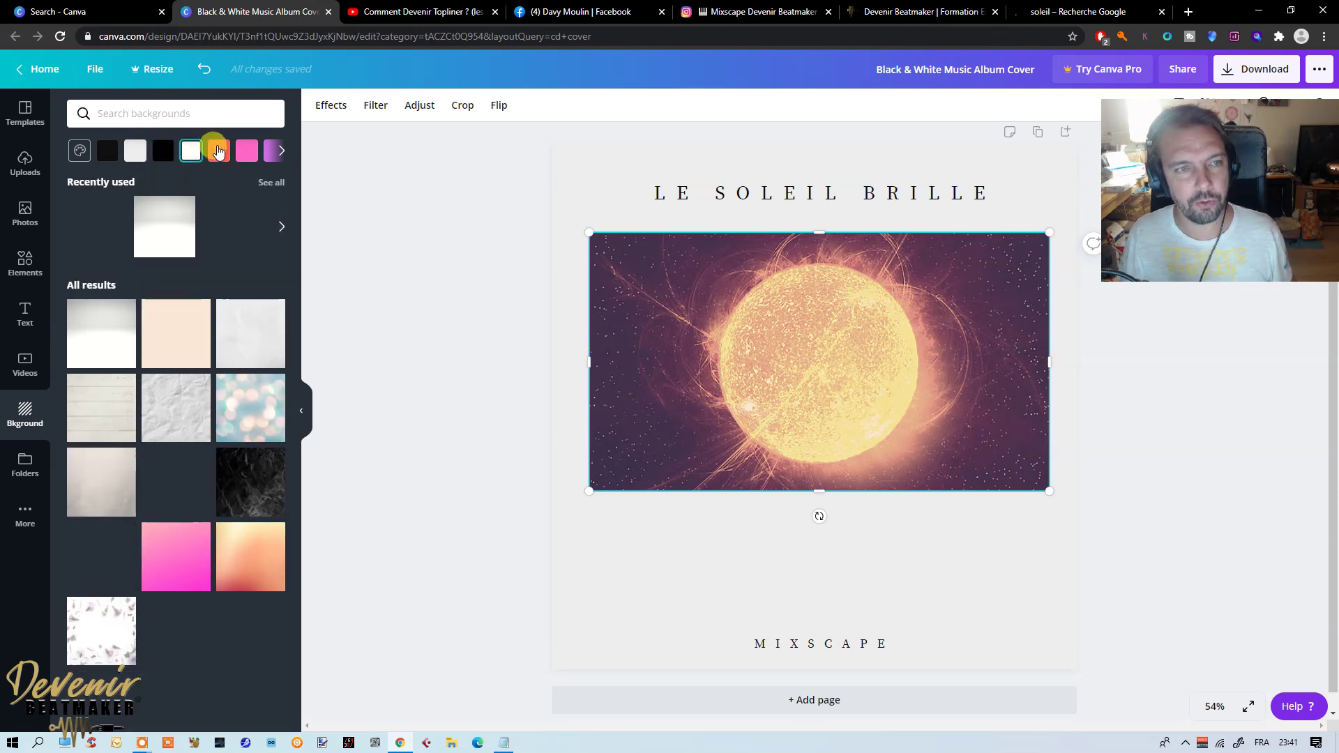
mouse_move(176, 333)
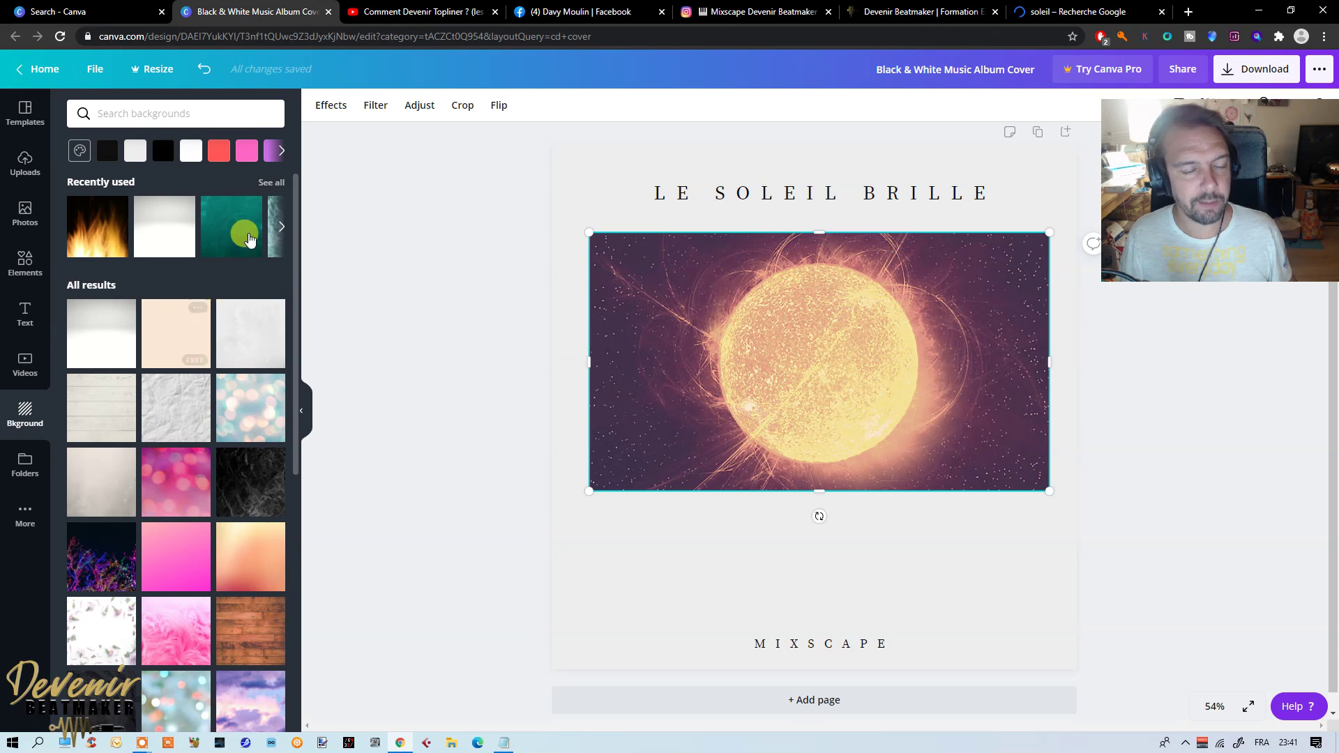
Step: Set a flames image from a 'fire' background search as the cover background
scroll(160, 380, down, 3)
scroll(163, 412, down, 3)
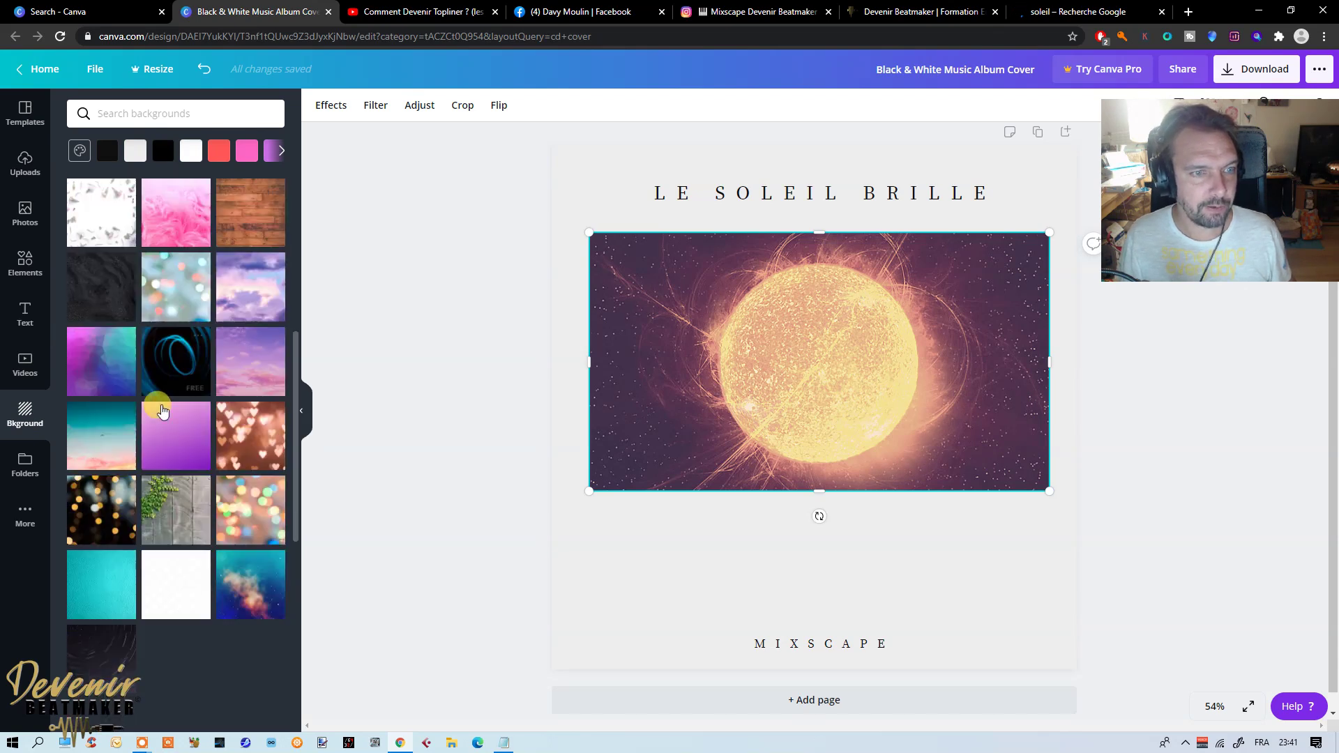
scroll(156, 388, down, 3)
scroll(156, 388, up, 5)
scroll(157, 388, up, 5)
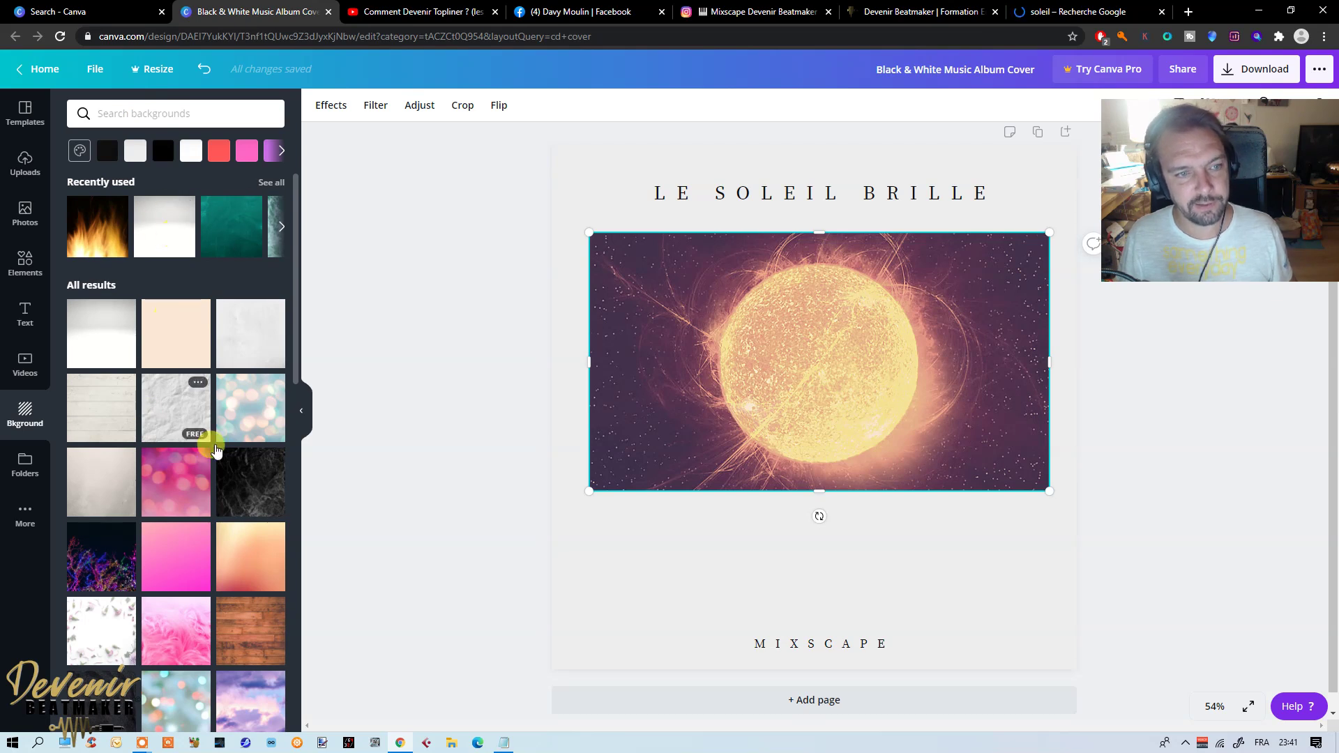
scroll(189, 489, down, 3)
scroll(188, 499, up, 3)
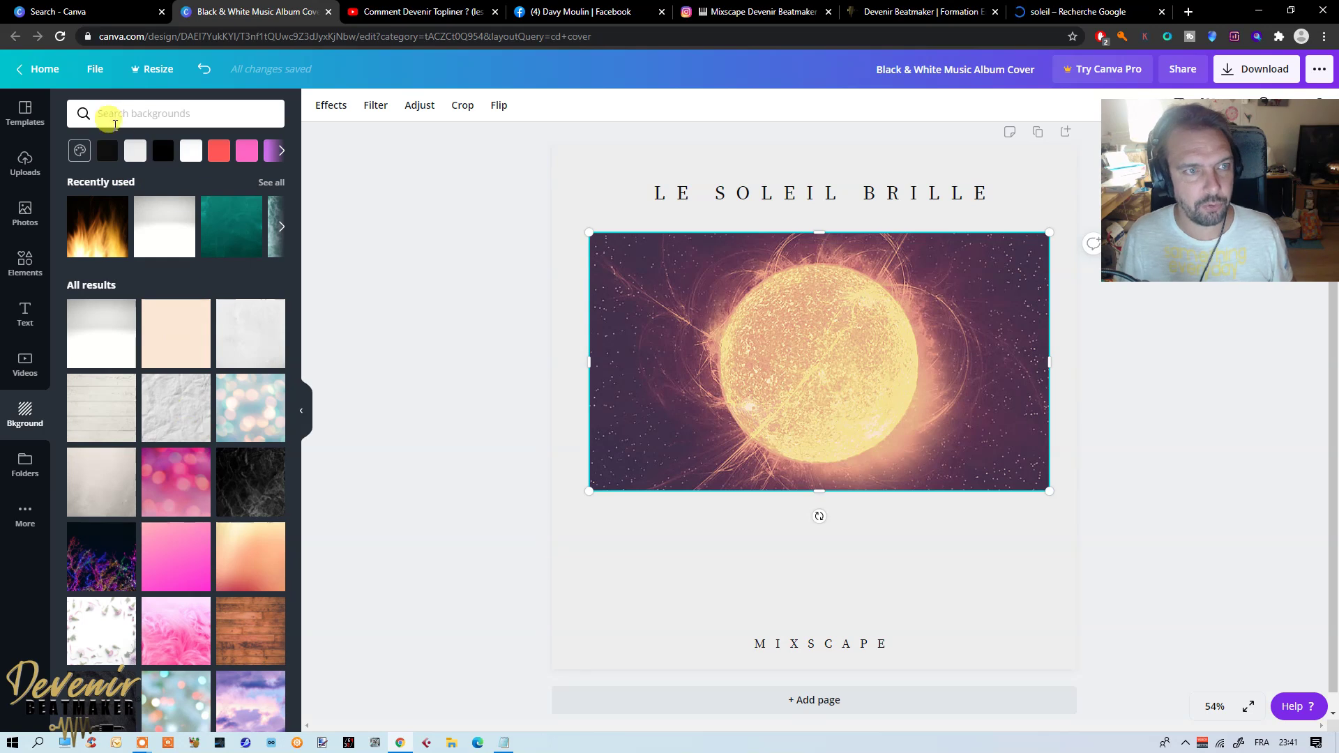
click(128, 117)
text(fire)
key(Return)
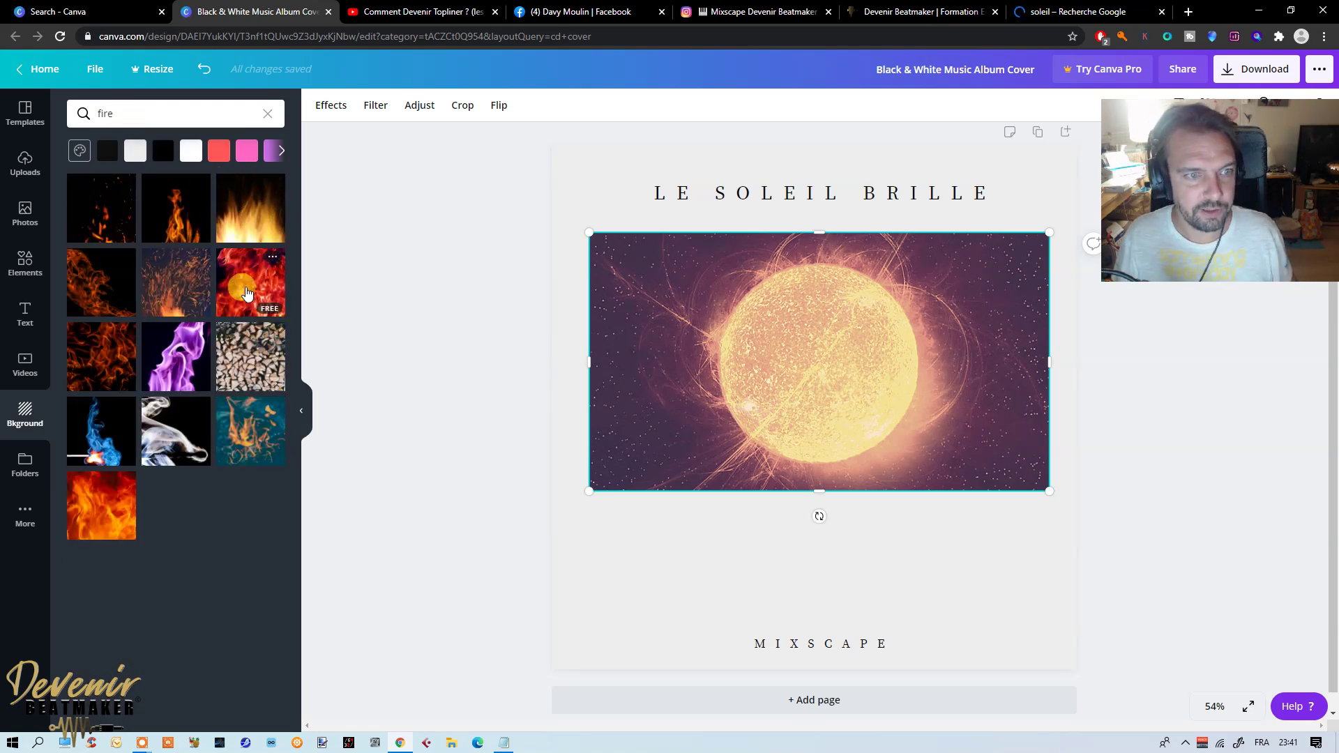
drag(246, 292, 169, 481)
mouse_move(90, 509)
mouse_down()
mouse_move(568, 159)
mouse_move(633, 250)
mouse_up()
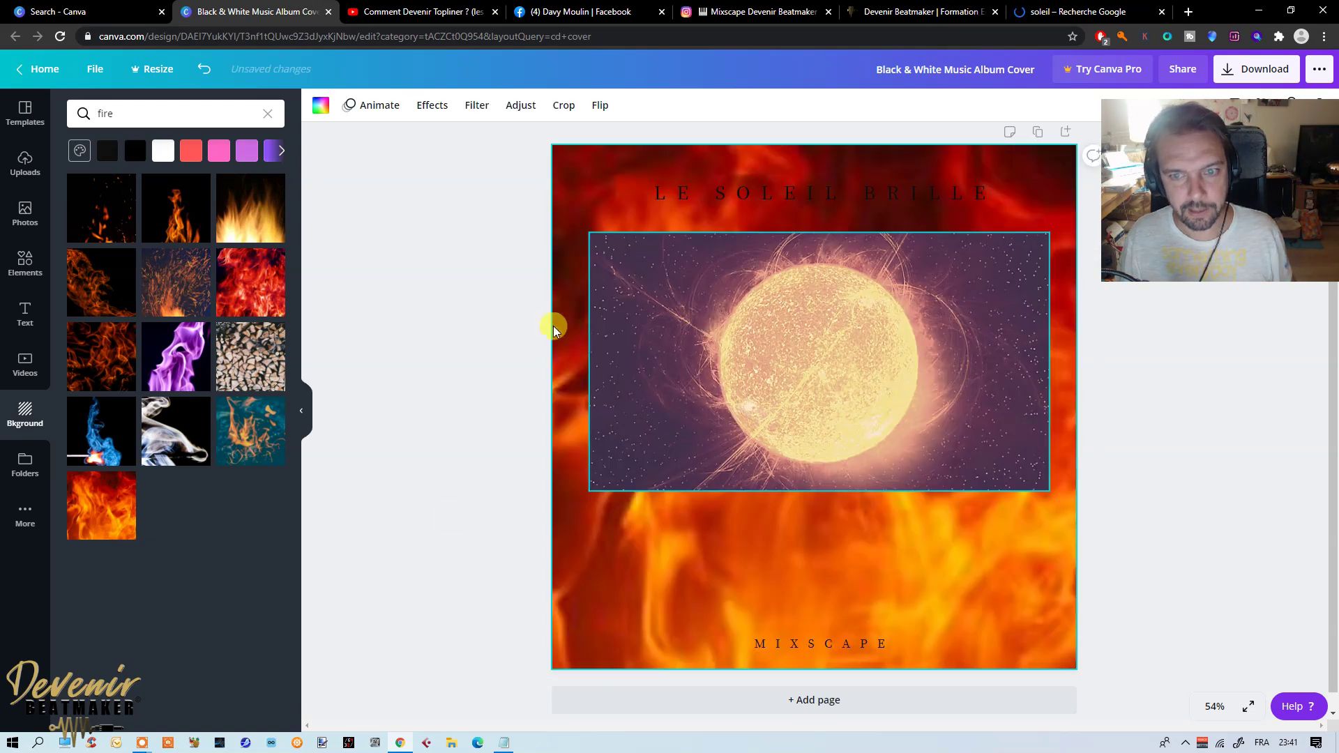
mouse_move(250, 283)
click(25, 265)
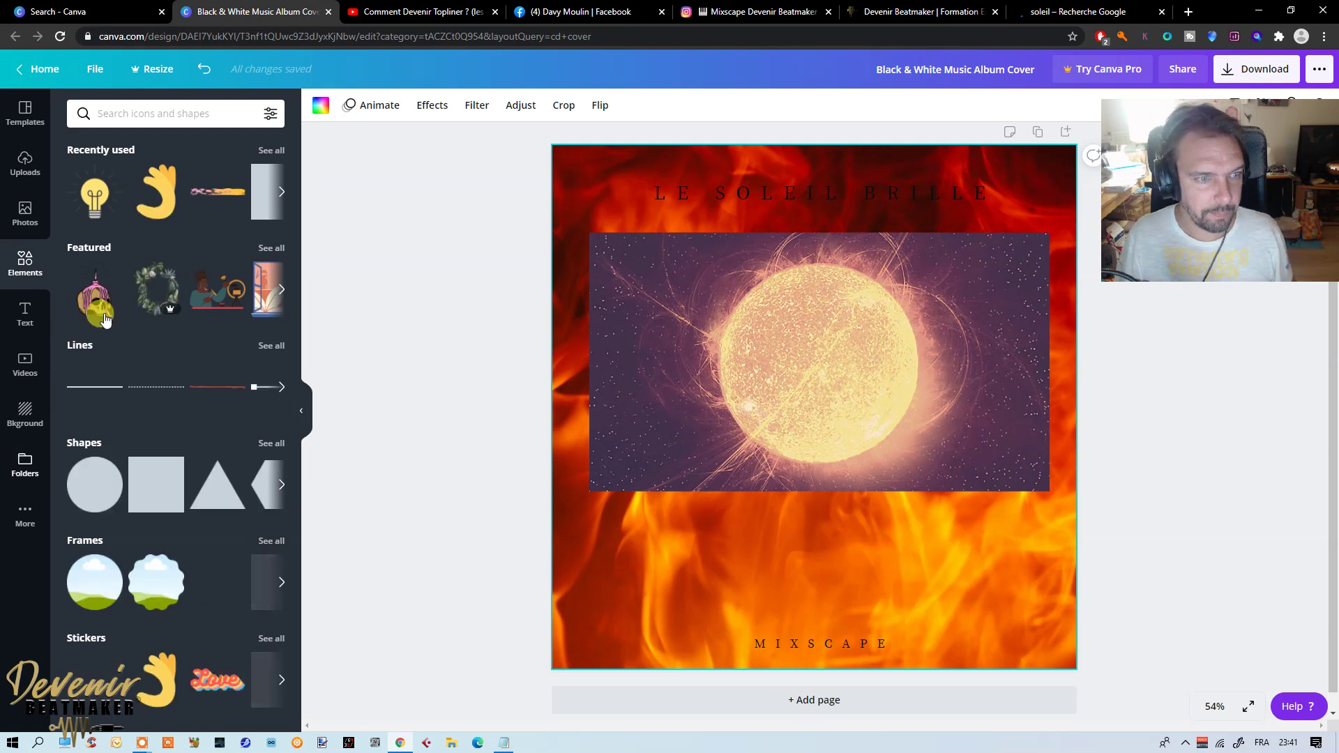
Step: Place the Coronavirus-collection doctor illustration on the cover below the sun
scroll(175, 376, down, 5)
scroll(194, 365, down, 1)
scroll(194, 367, down, 3)
scroll(196, 377, down, 3)
scroll(195, 377, down, 1)
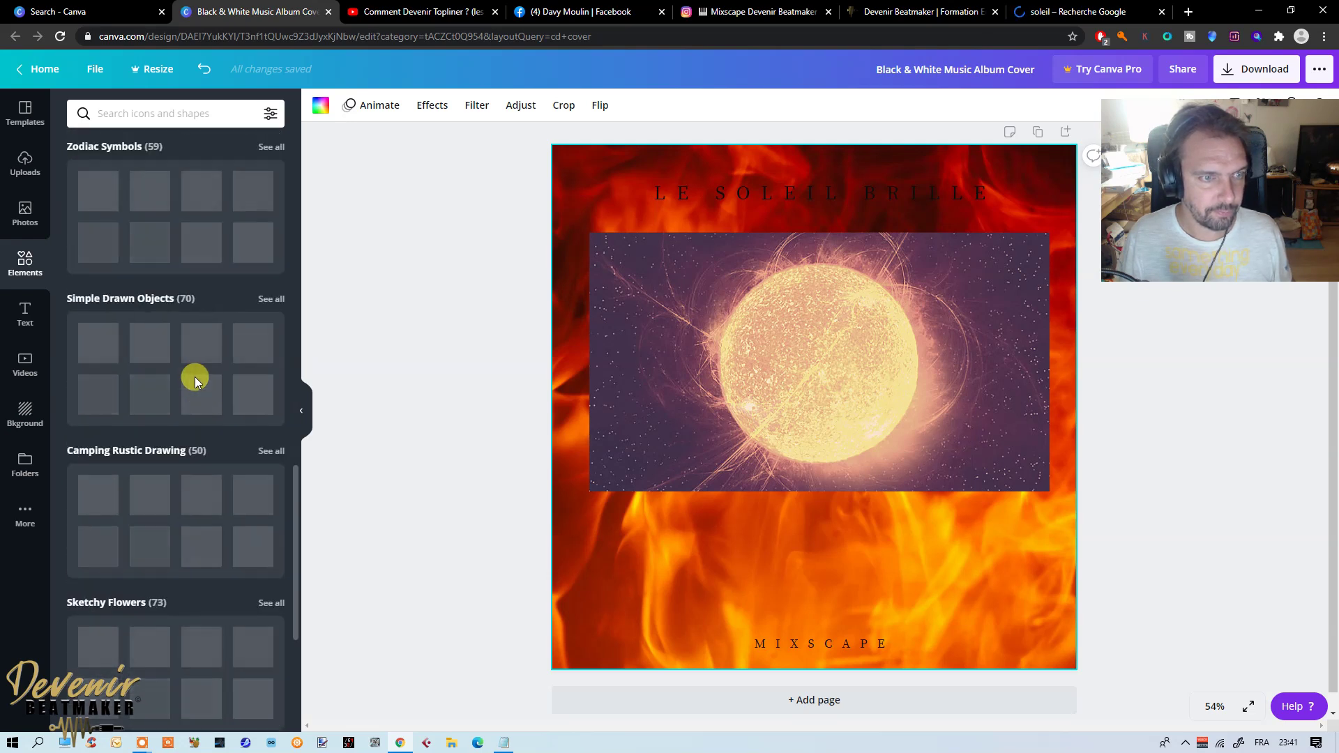
scroll(195, 377, up, 3)
scroll(194, 376, up, 3)
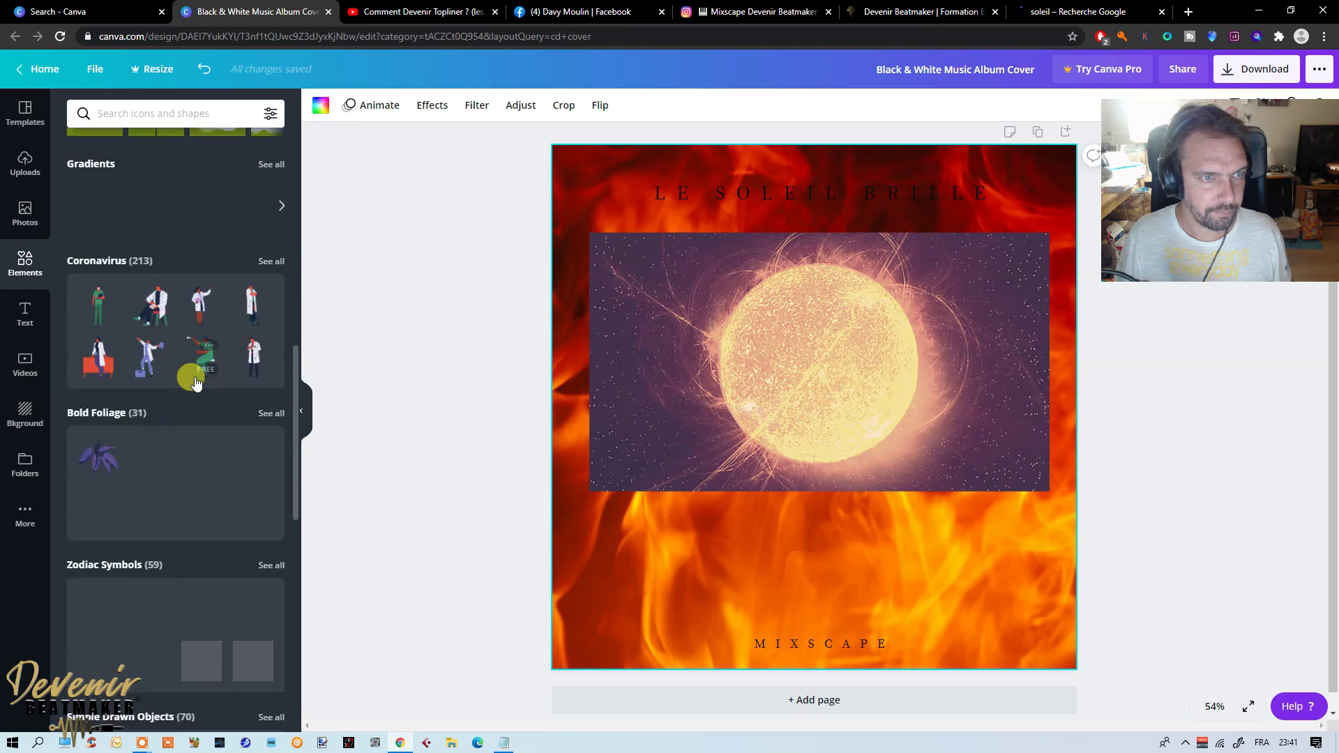
scroll(194, 382, up, 2)
scroll(195, 382, up, 1)
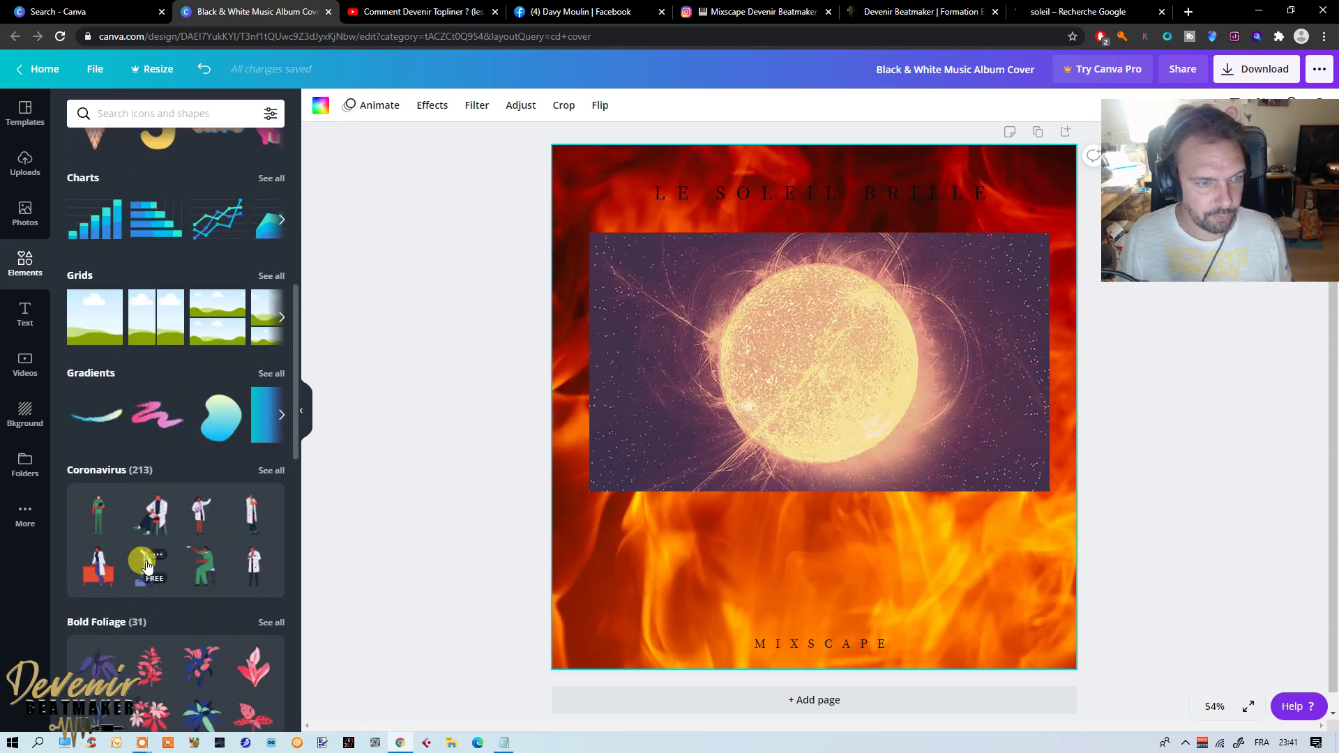
mouse_move(721, 444)
mouse_down()
mouse_move(795, 439)
mouse_move(778, 441)
mouse_up()
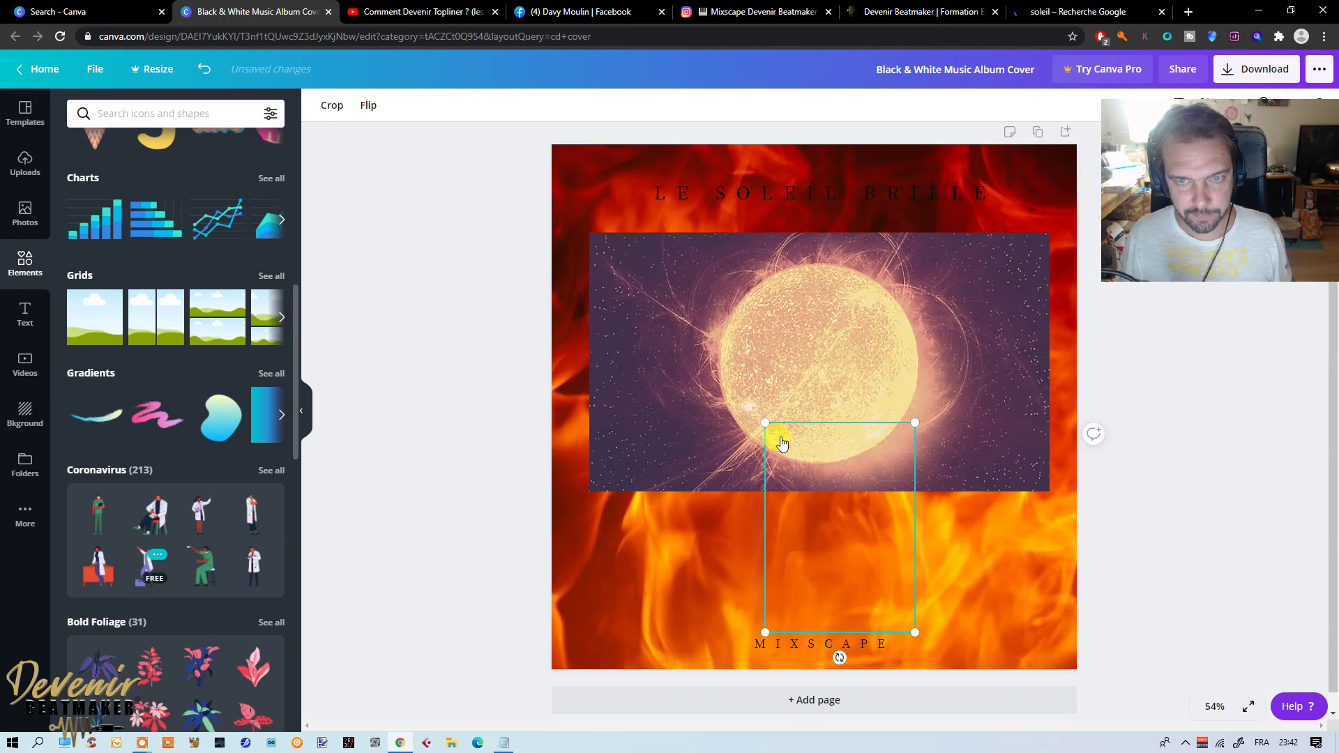
Step: Bring the doctor figure to the front and shrink it to about 313×440 above MIXSCAPE
click(628, 568)
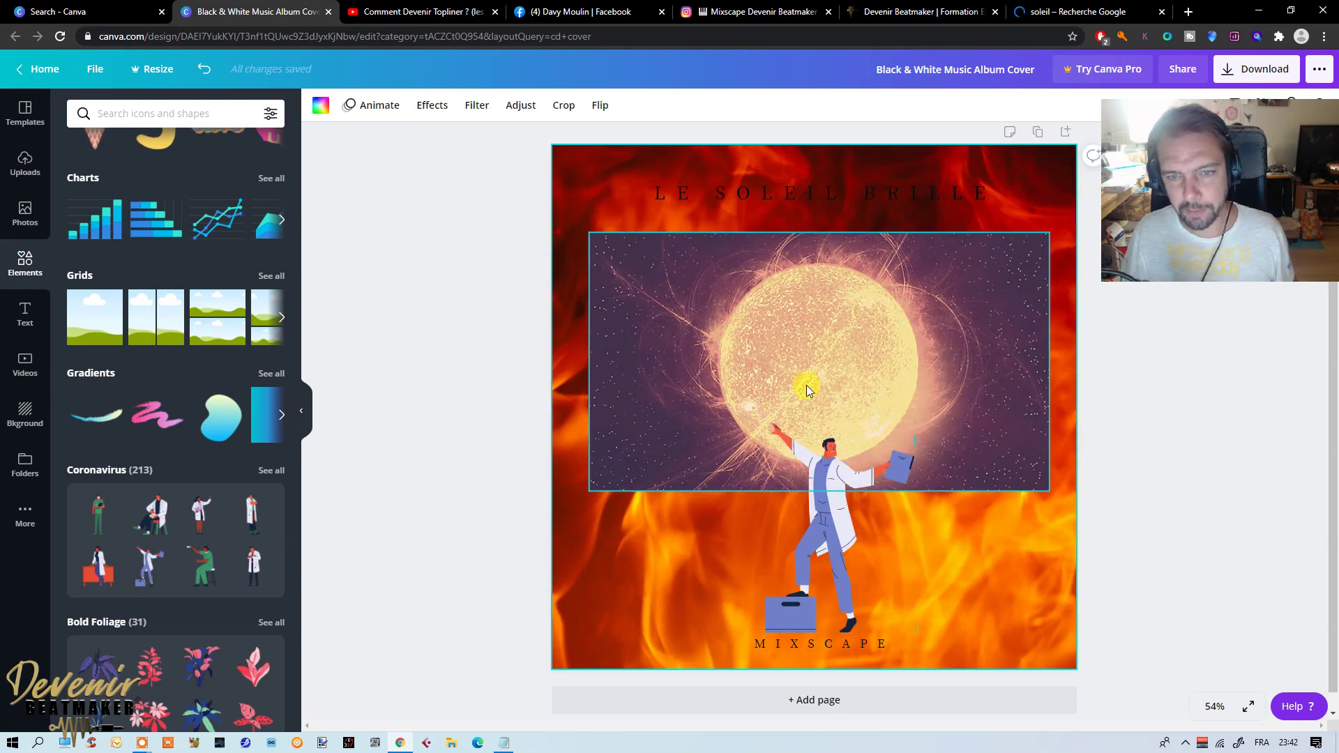
right_click(825, 525)
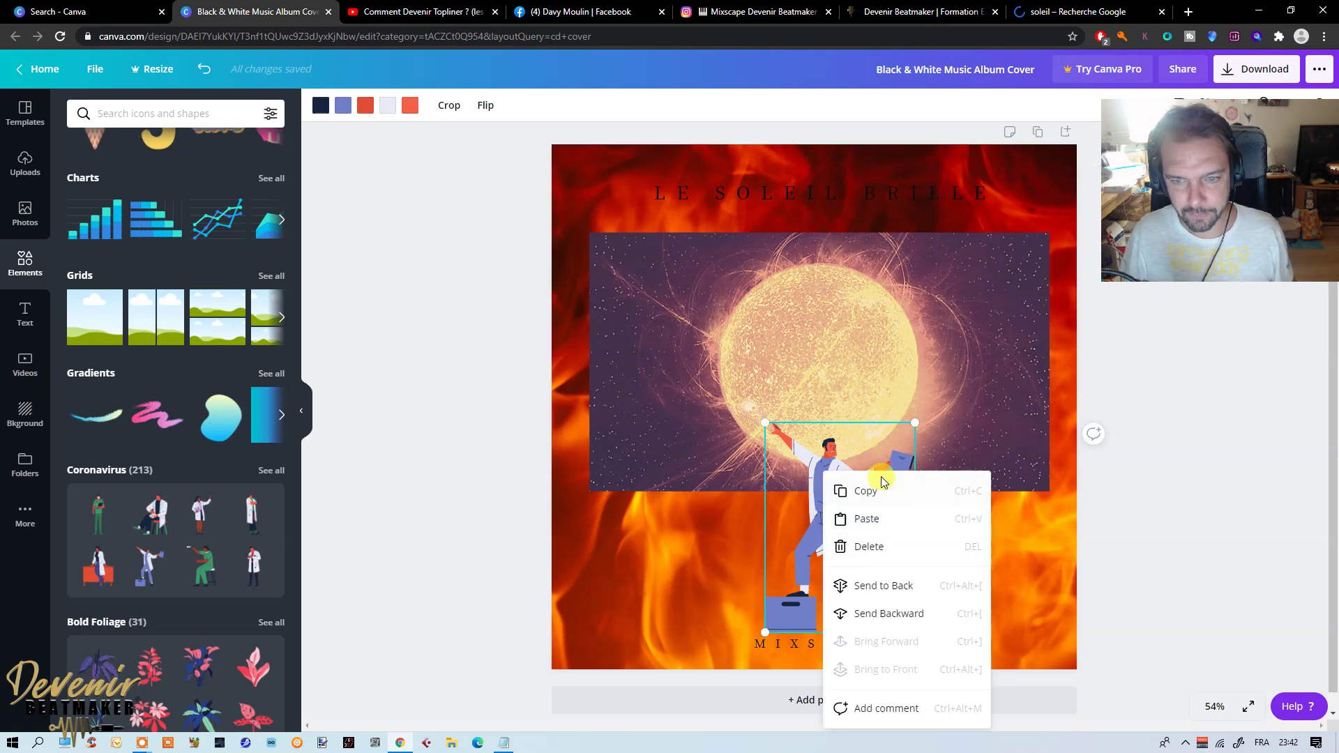
click(895, 601)
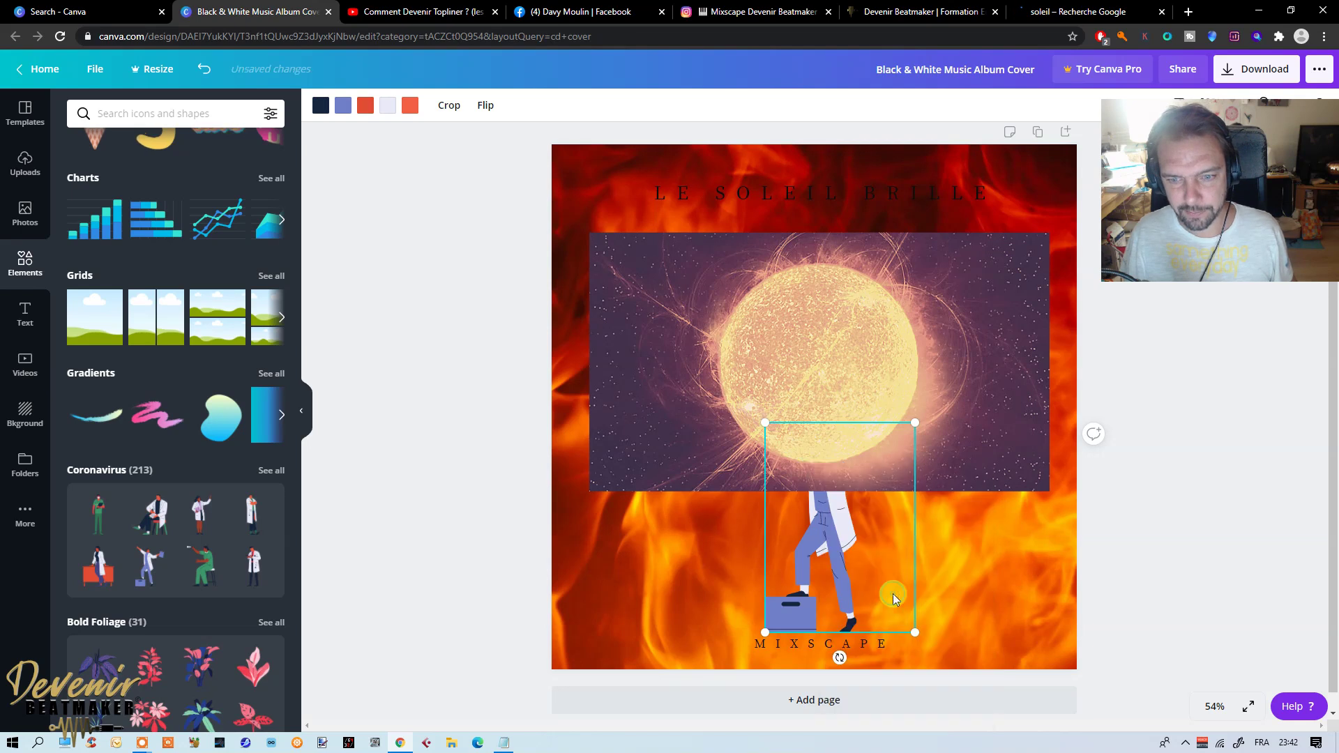
right_click(832, 553)
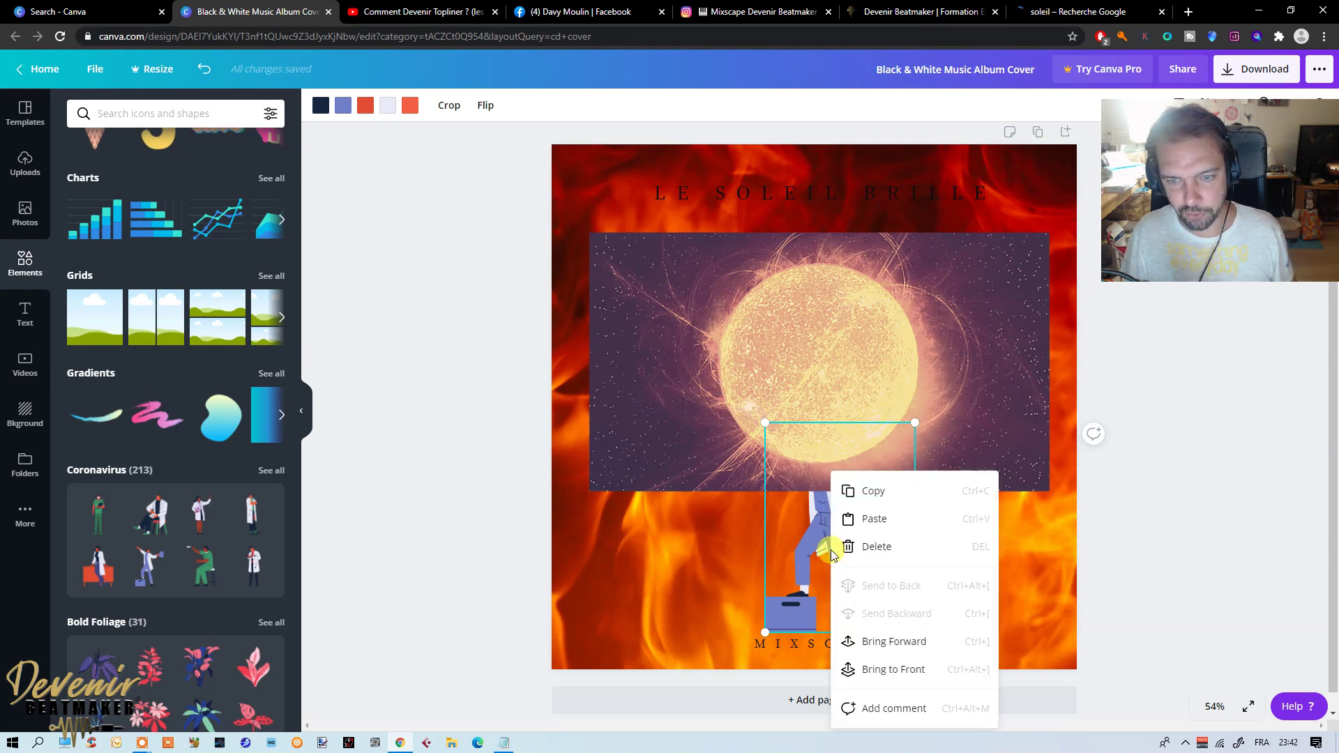
click(897, 671)
drag(789, 457, 793, 476)
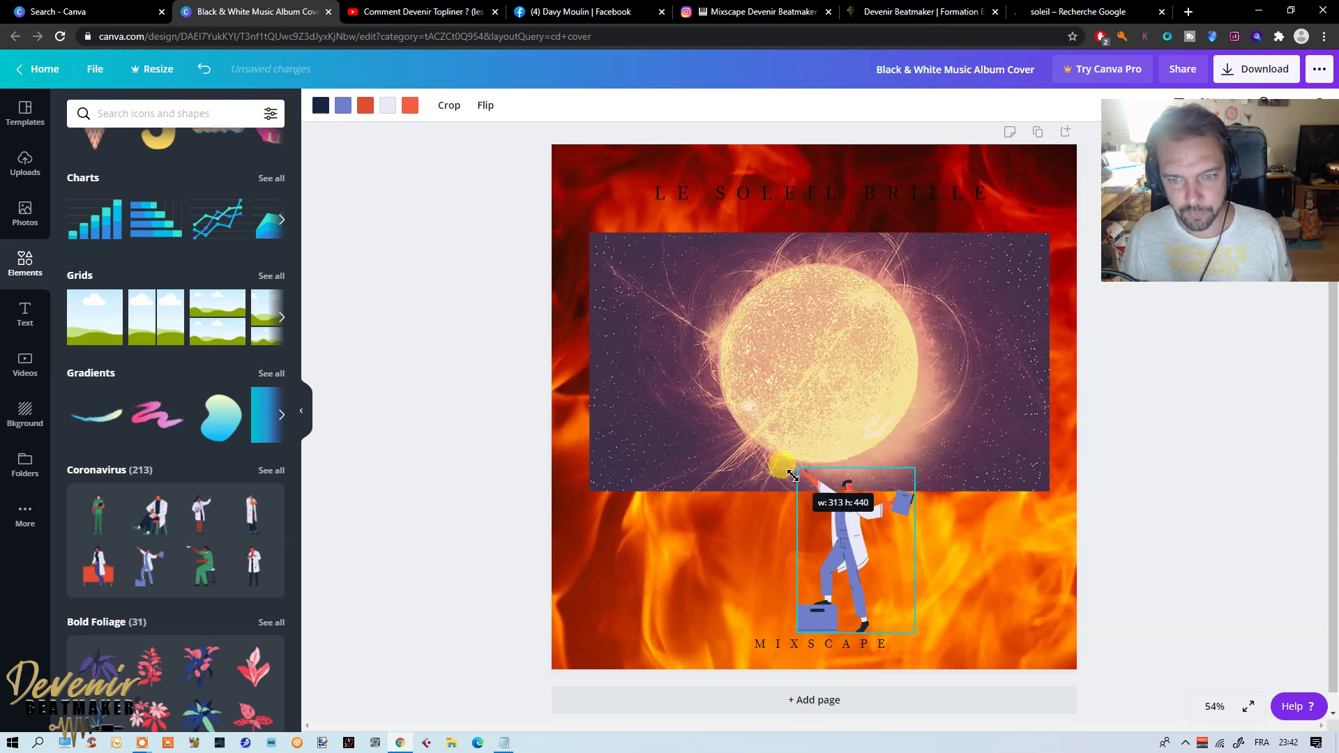
click(676, 561)
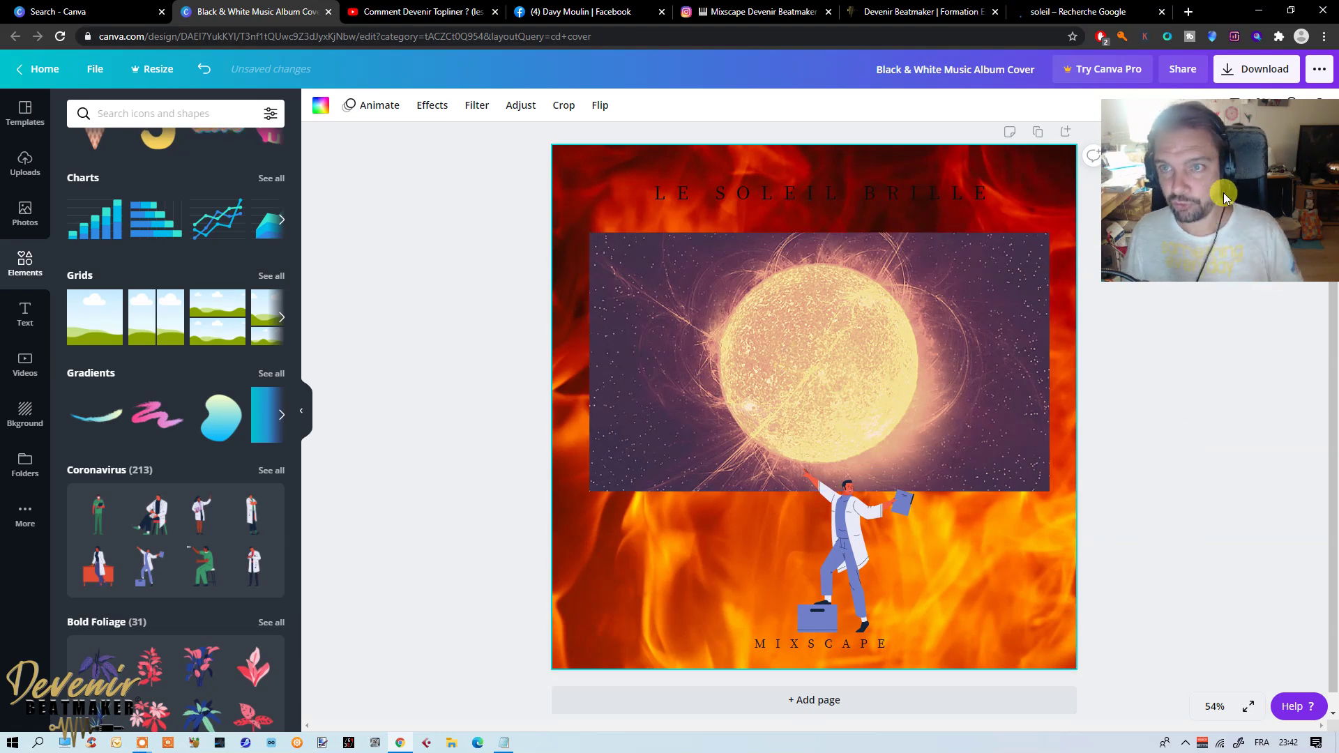
drag(1217, 188, 1016, 182)
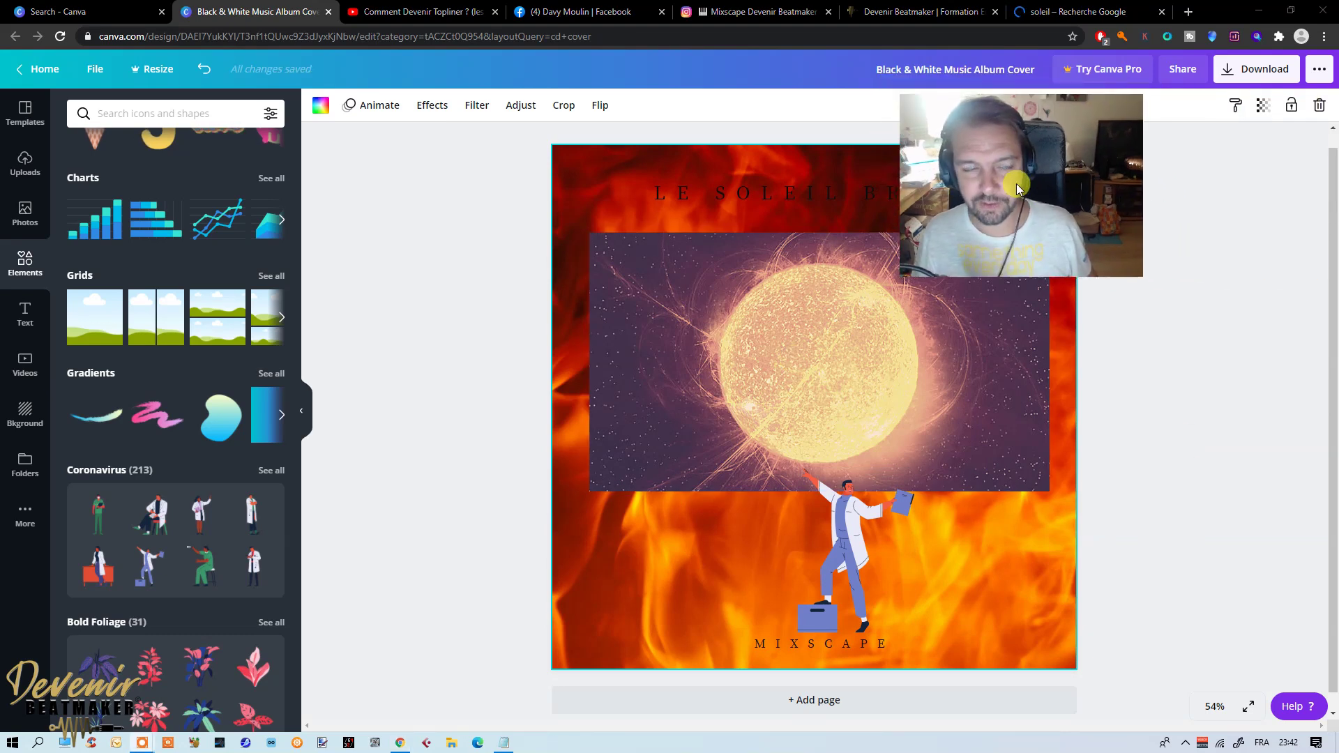